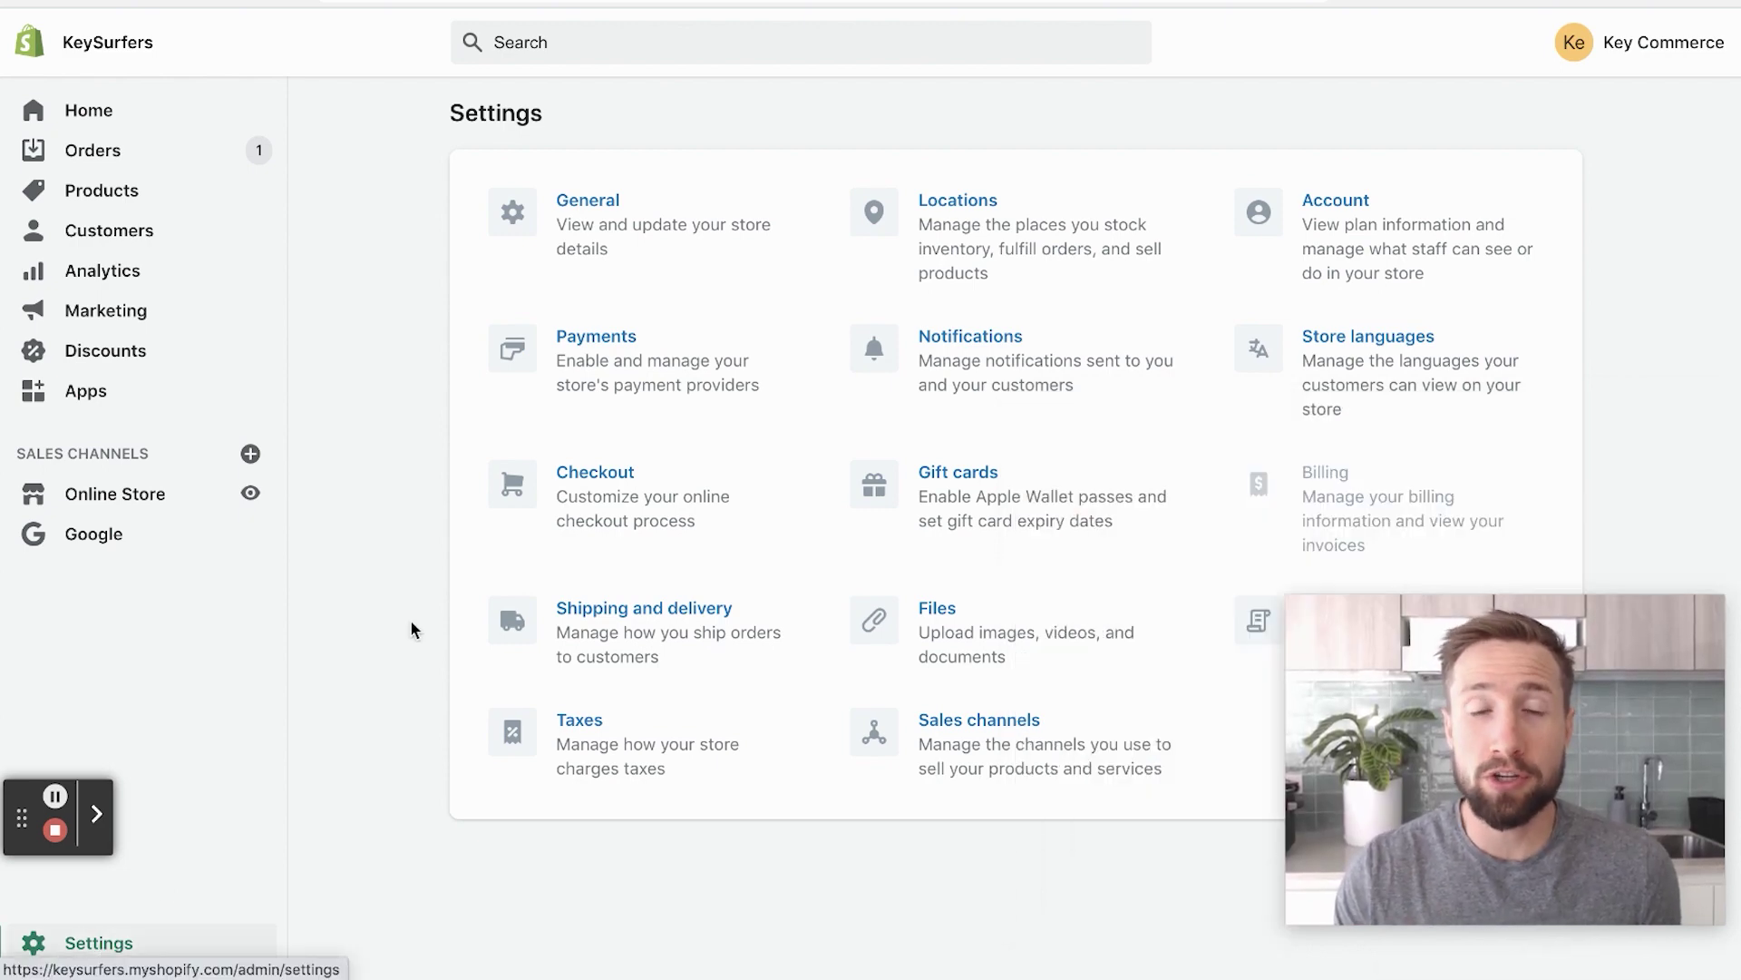
Step: Go to the Shipping and delivery page in Settings
left_click(659, 635)
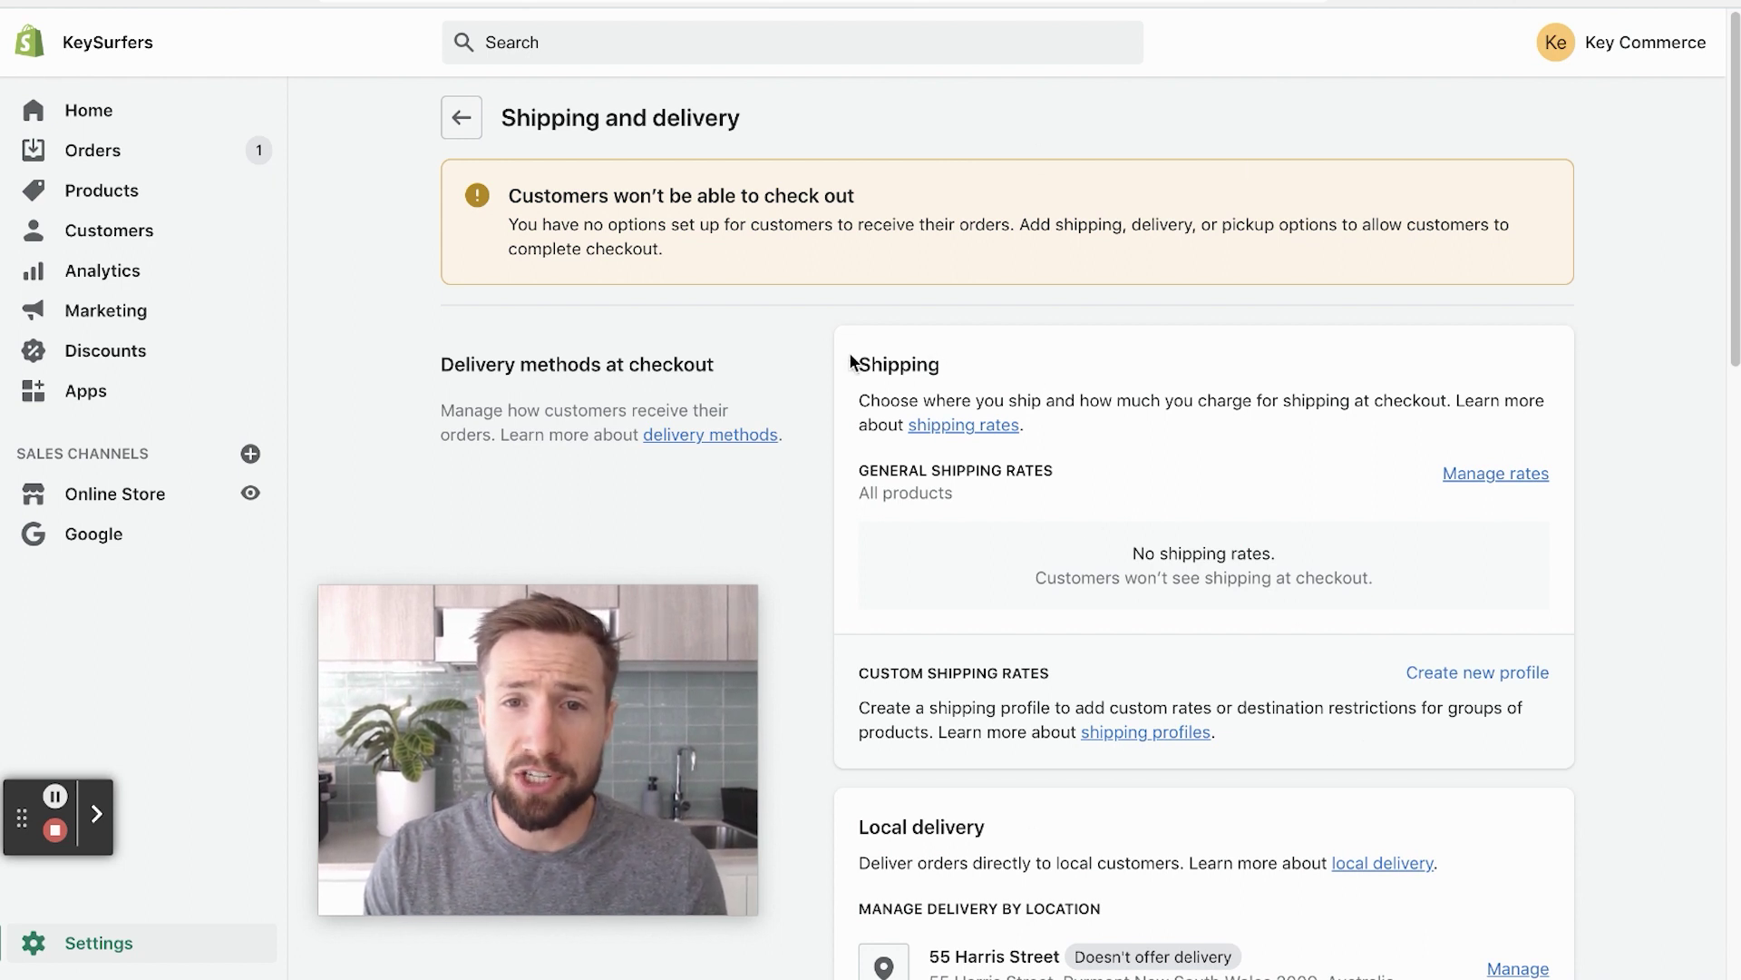
left_click_drag(855, 359, 1185, 427)
left_click_drag(860, 468, 1017, 489)
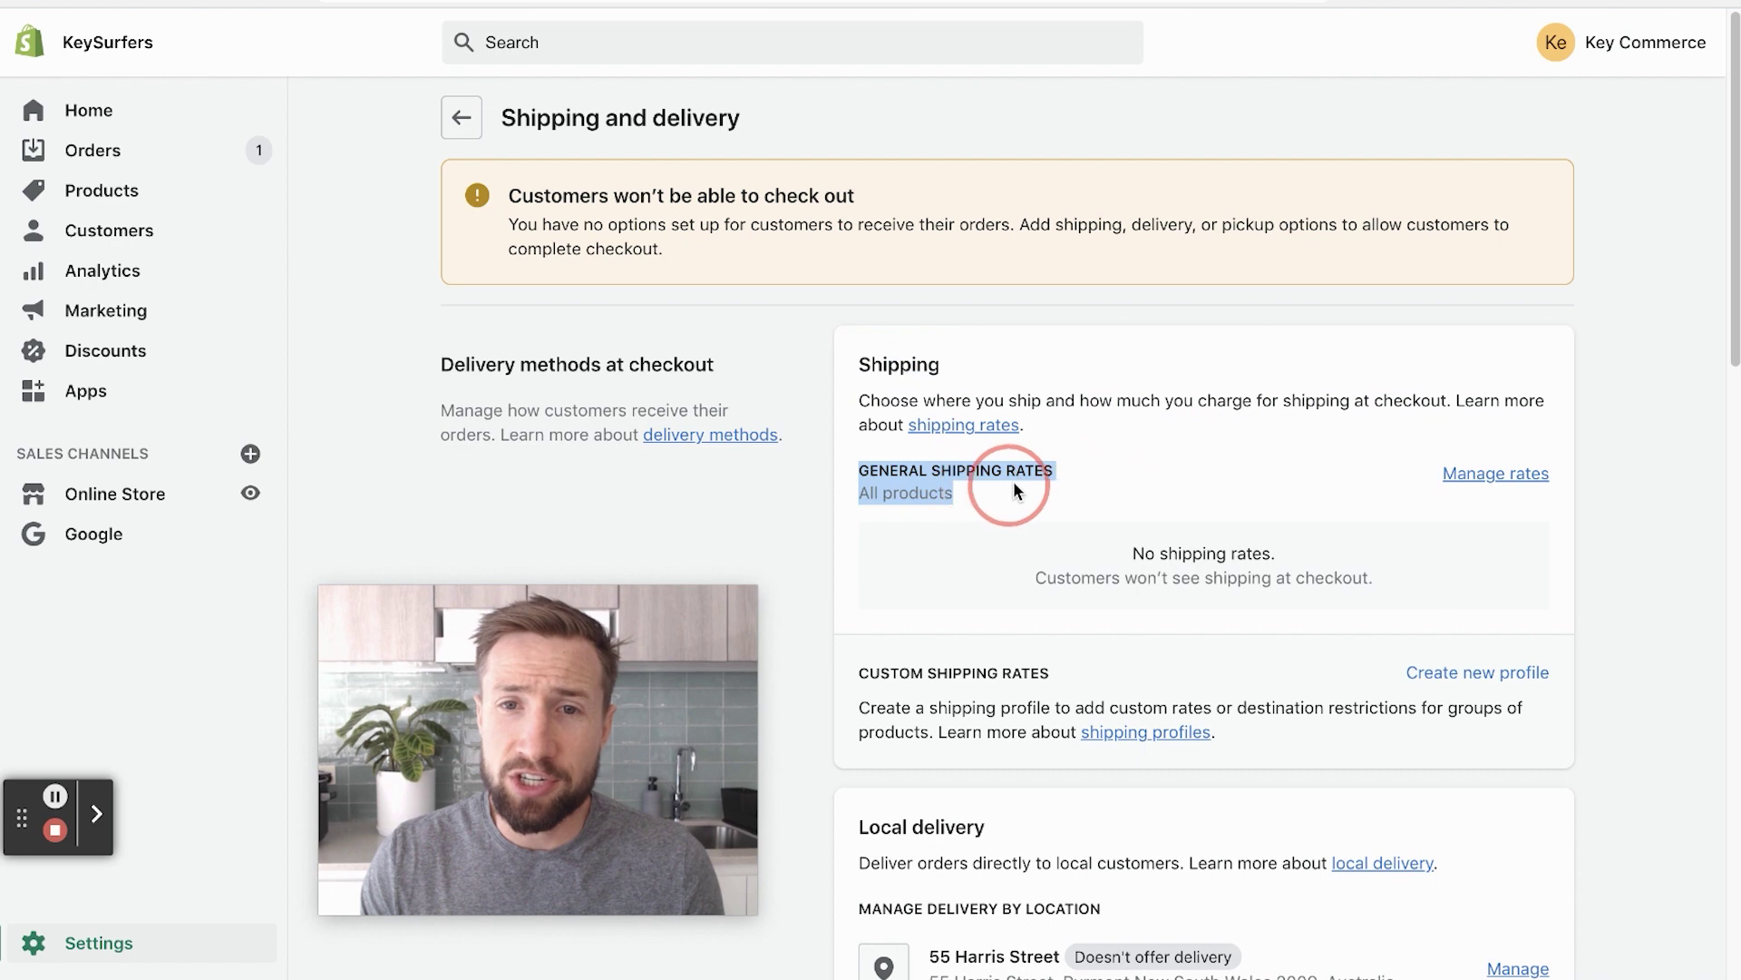
left_click(1070, 480)
Step: Open the General profile's shipping rates and scroll to its Shipping to section
left_click(1488, 478)
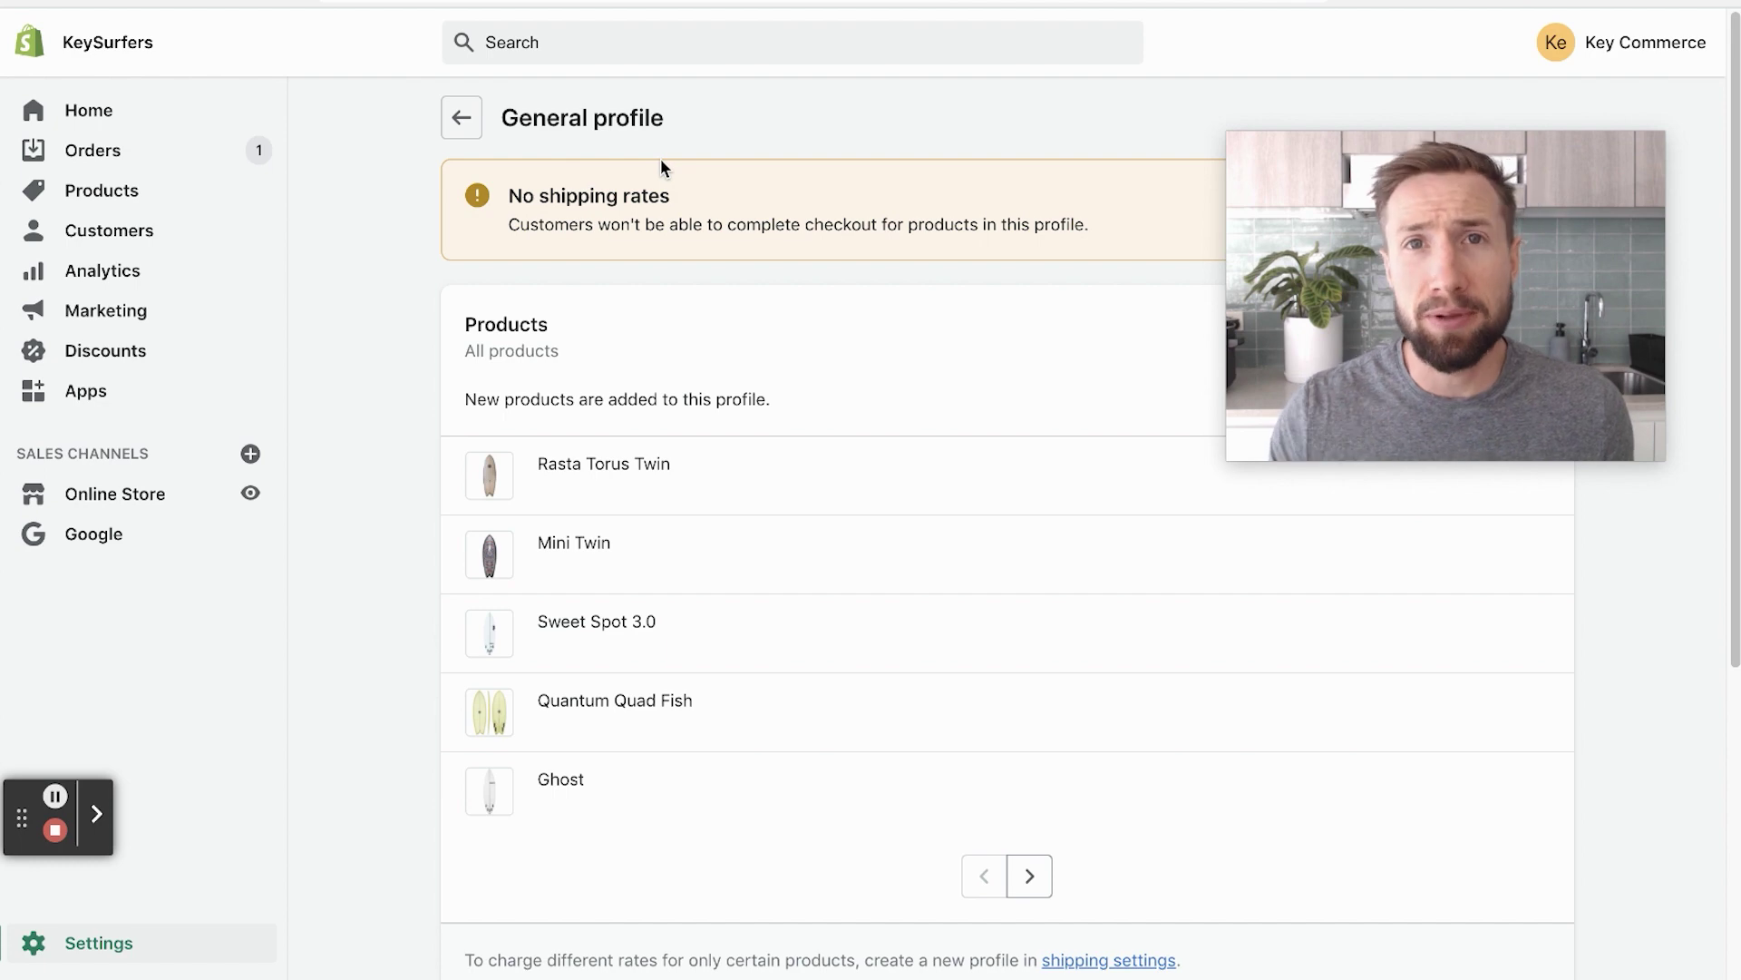
scroll(816, 227, "down", 3)
scroll(896, 272, "down", 2)
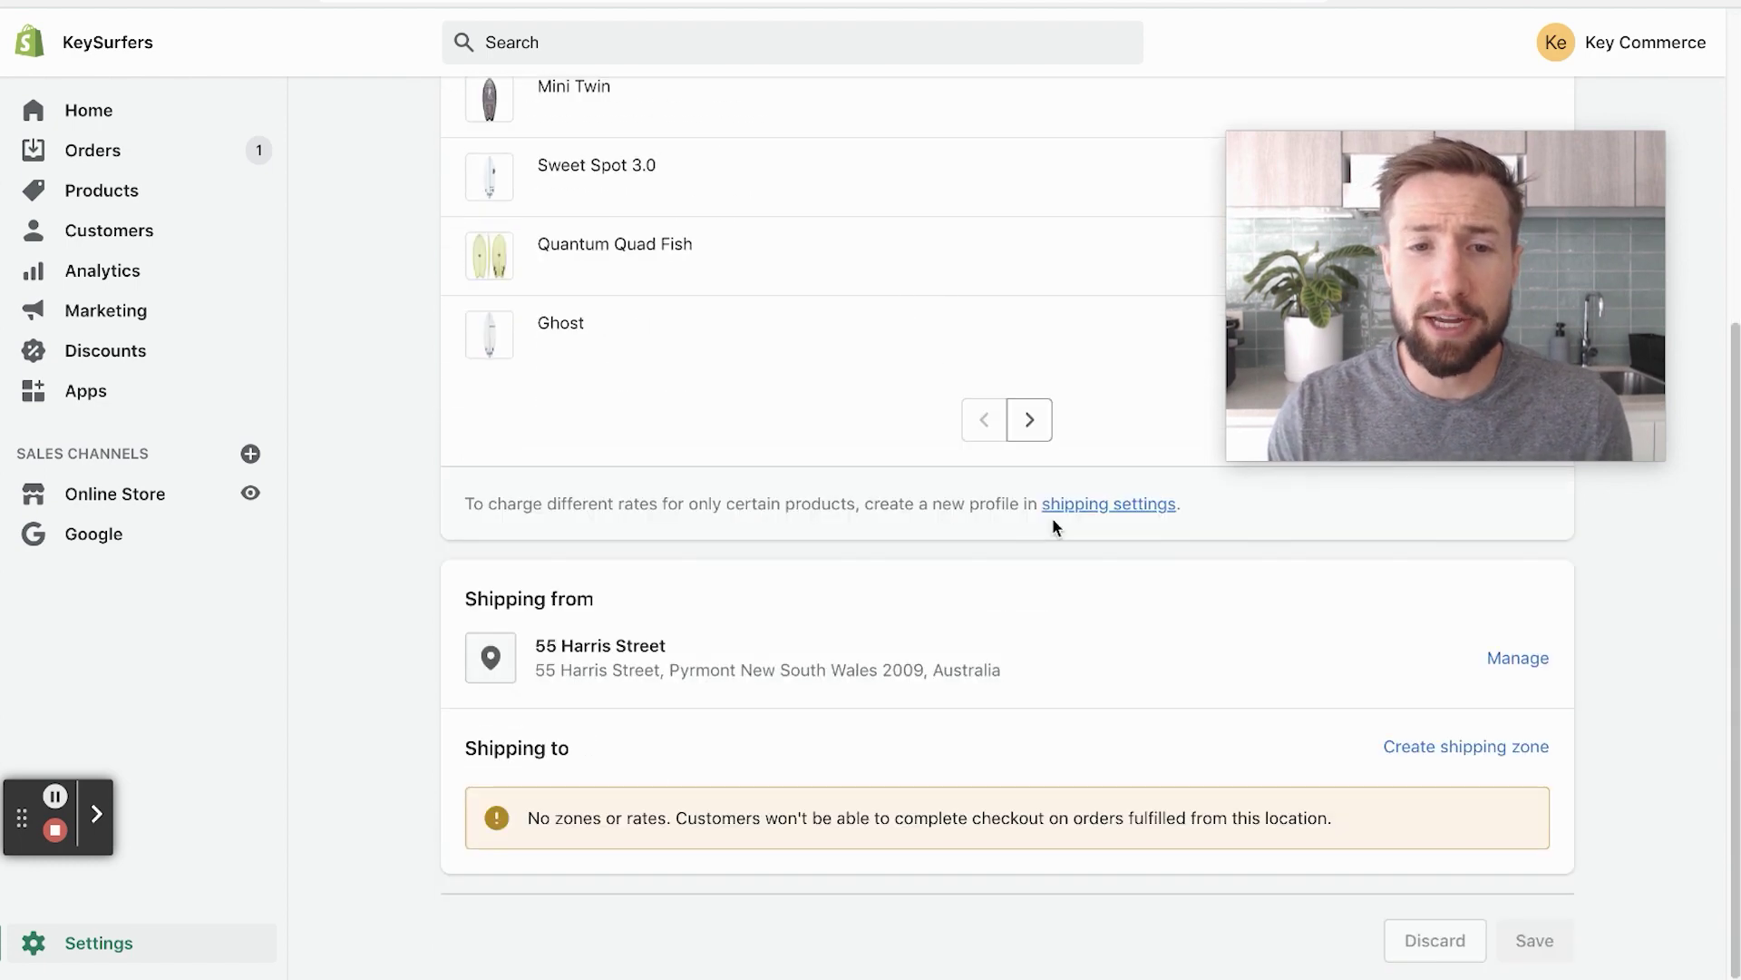
Step: Create an 'Australia' zone that includes all 8 Australian states and territories
left_click(1418, 760)
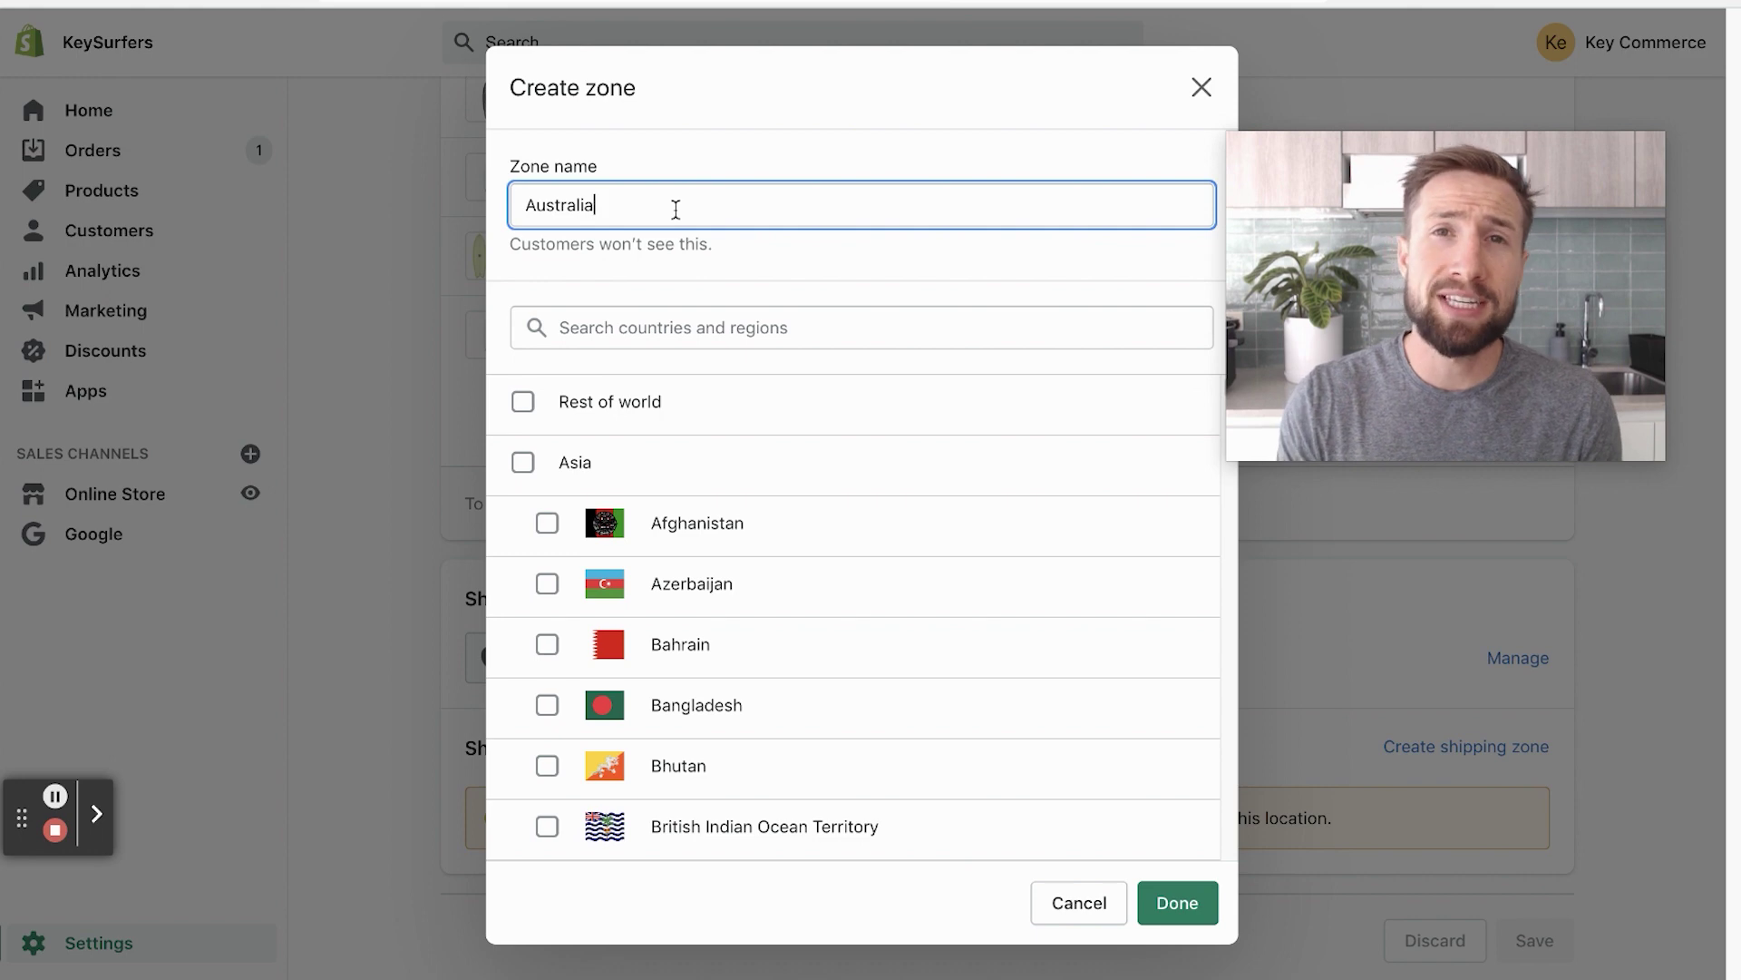
left_click(735, 328)
scroll(819, 513, "down", 15)
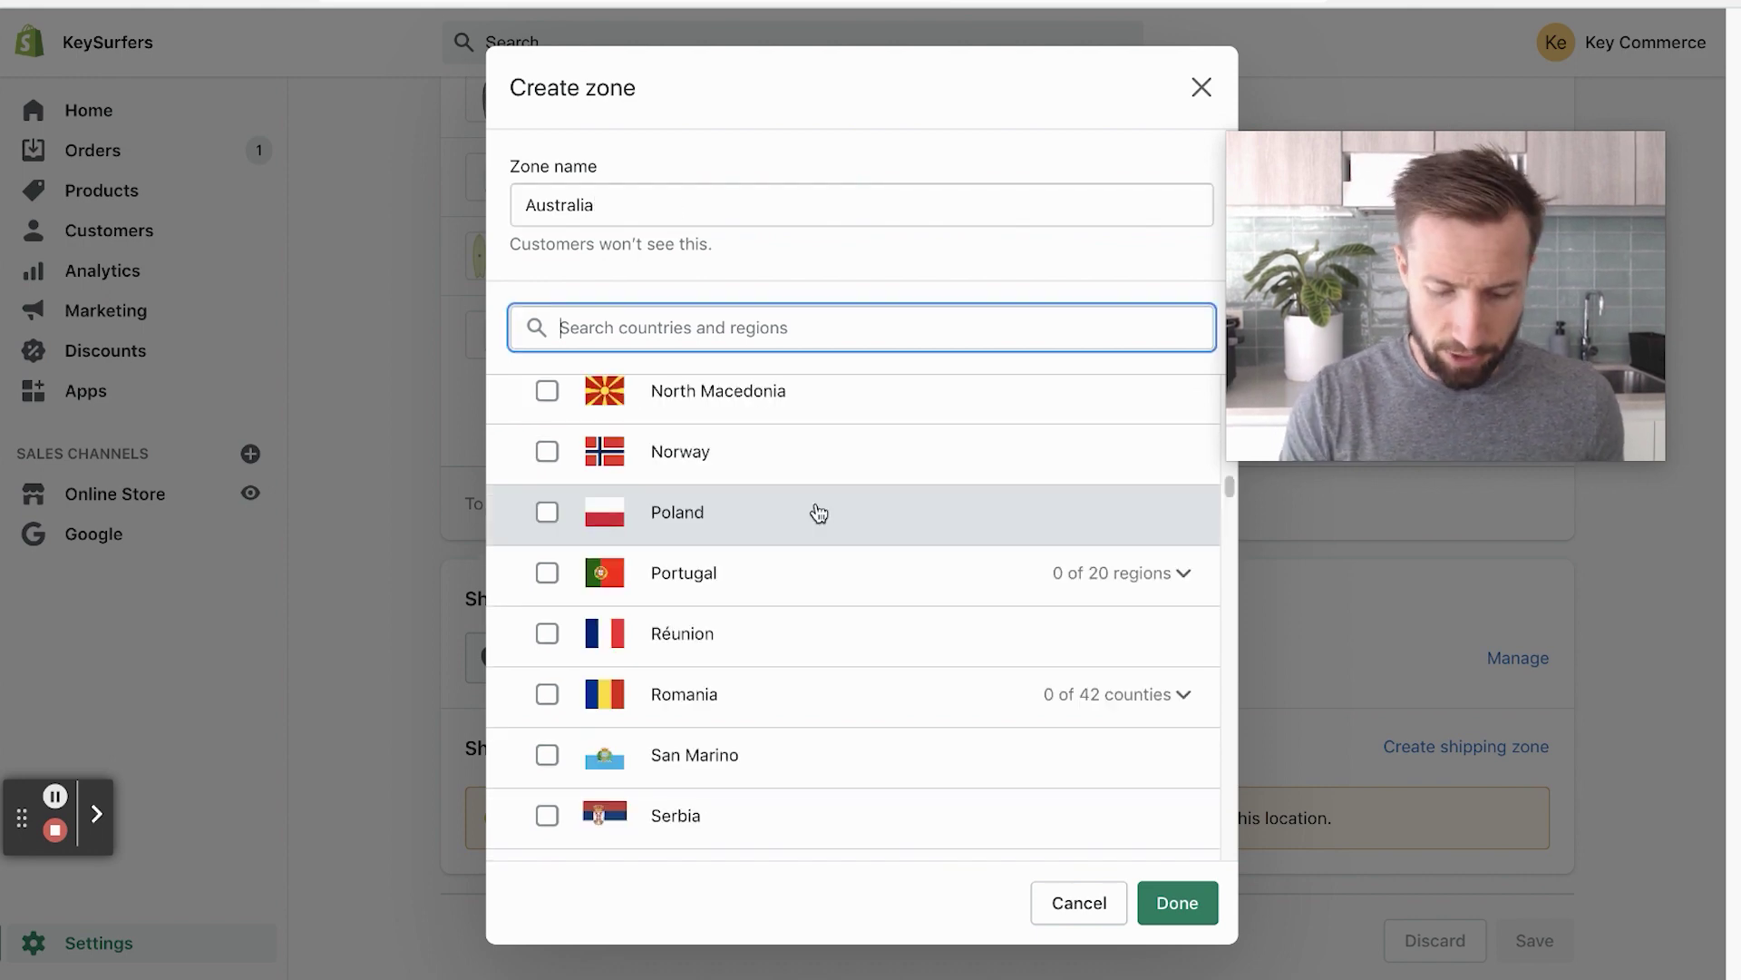
type("australia")
left_click(524, 402)
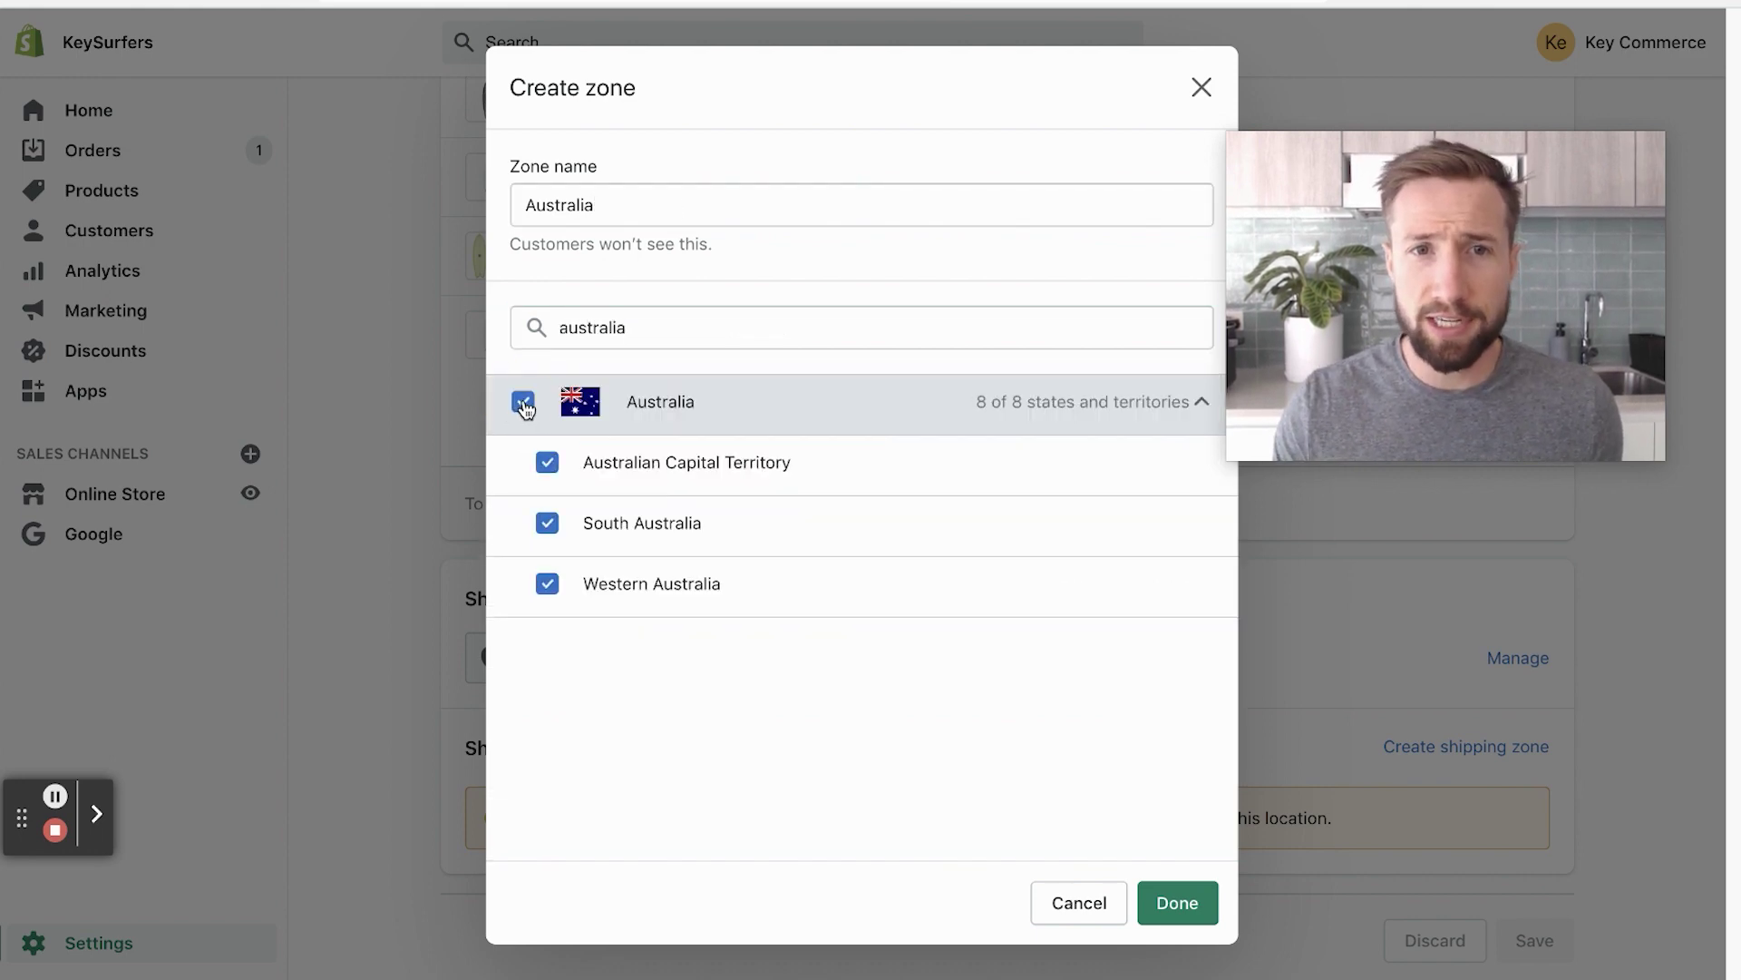
left_click(1178, 903)
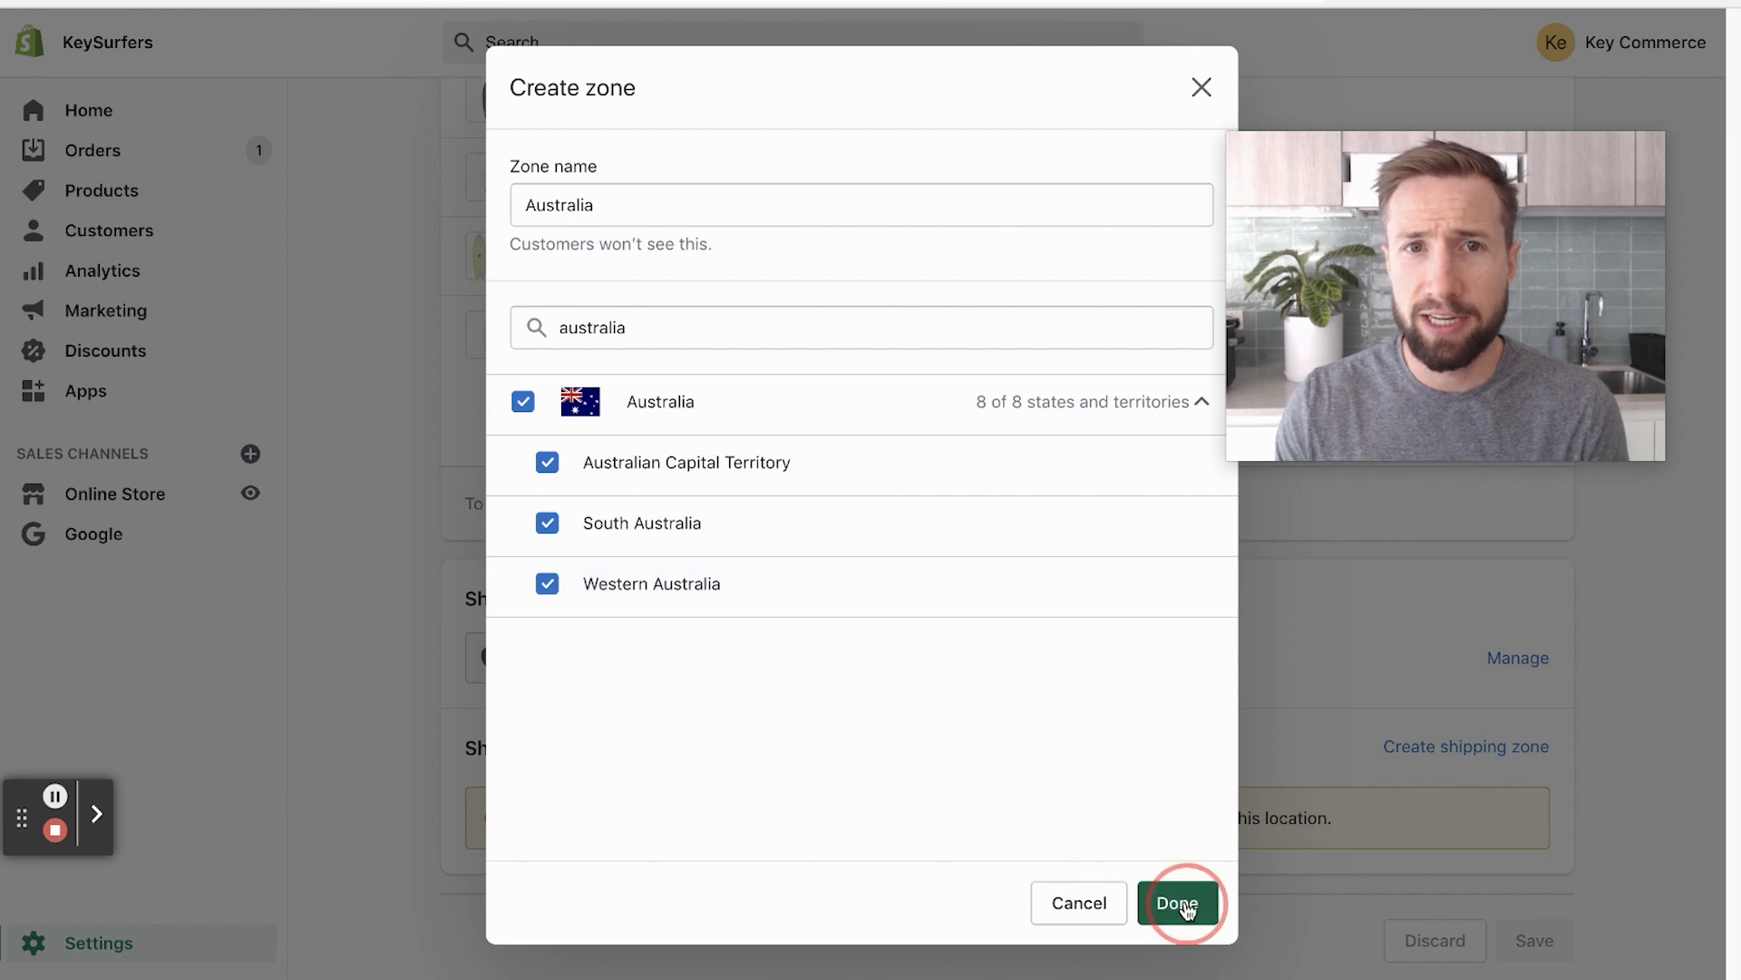
Step: Add a 'Free Shipping' rate at A$0.00 to the Australia zone
scroll(1147, 852, "down", 2)
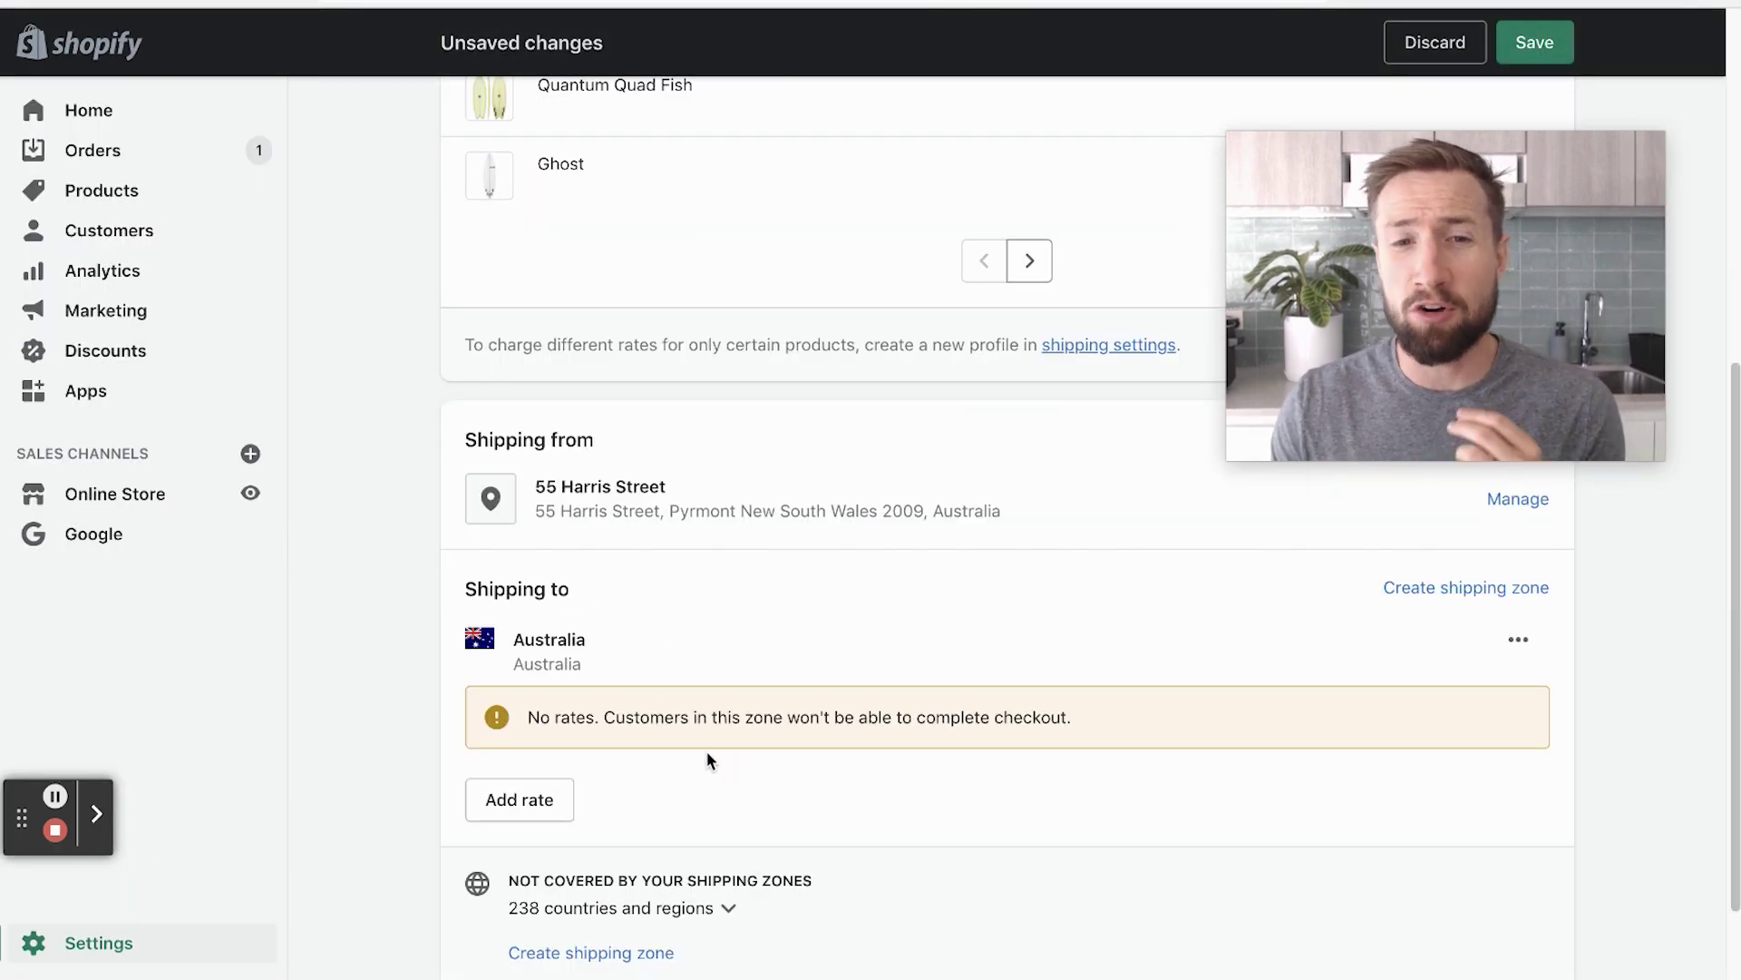
left_click(541, 806)
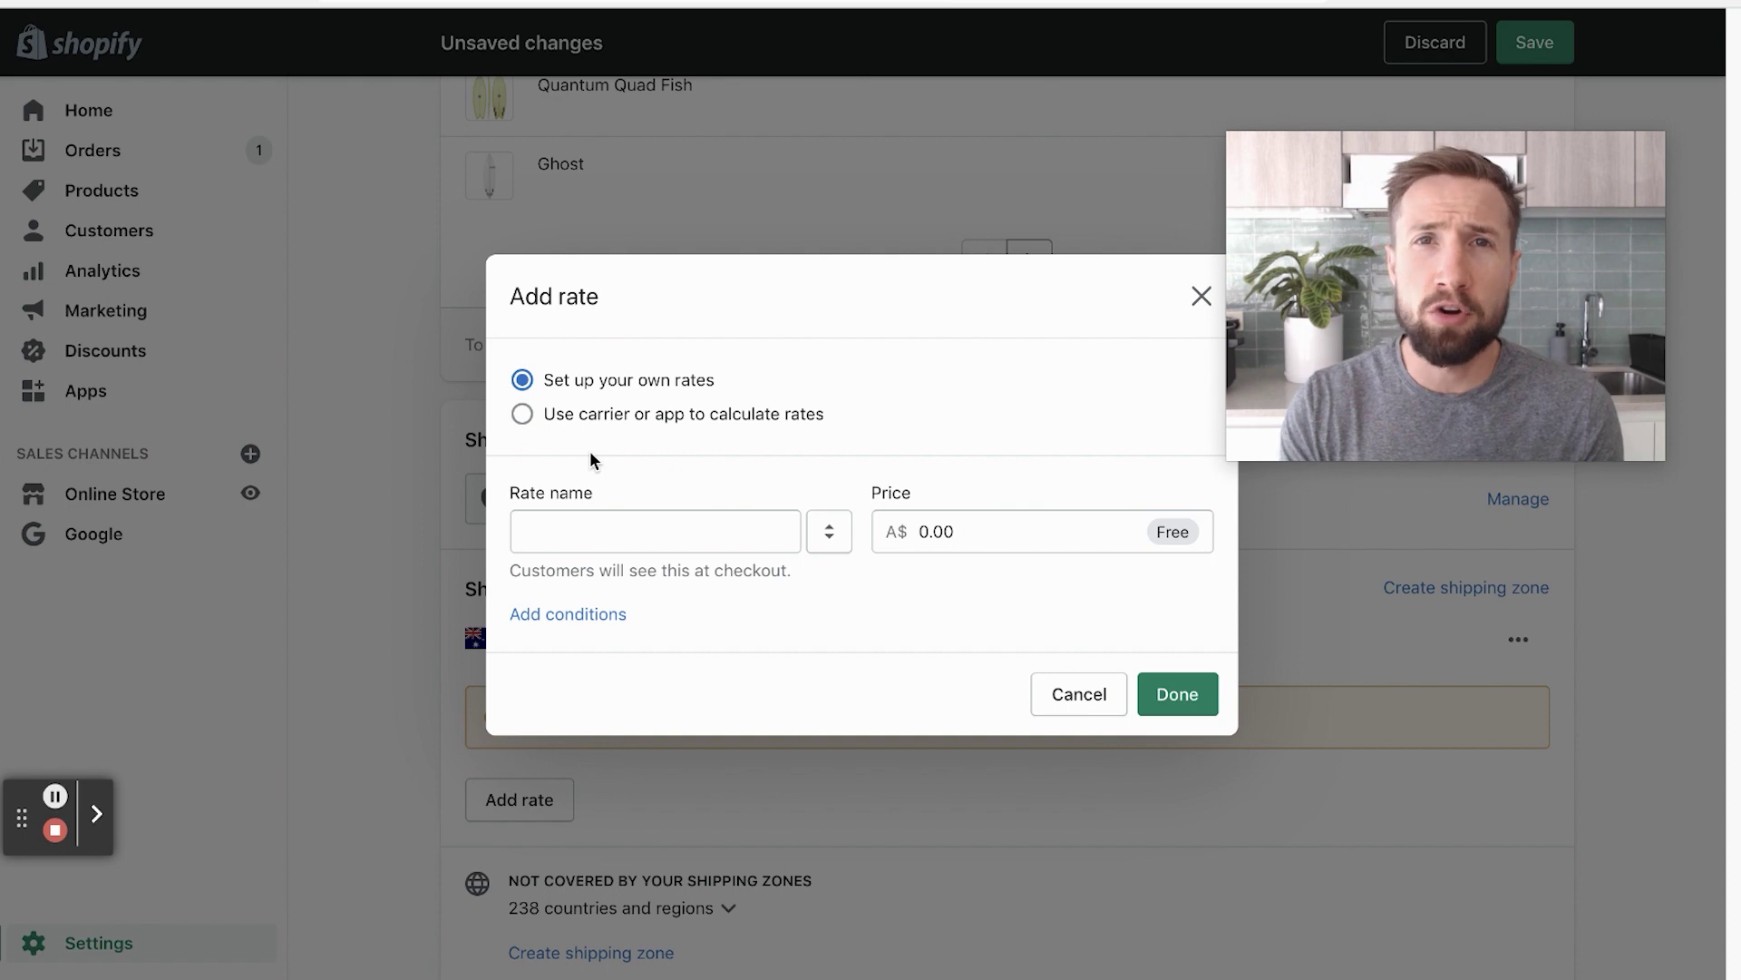
left_click(600, 527)
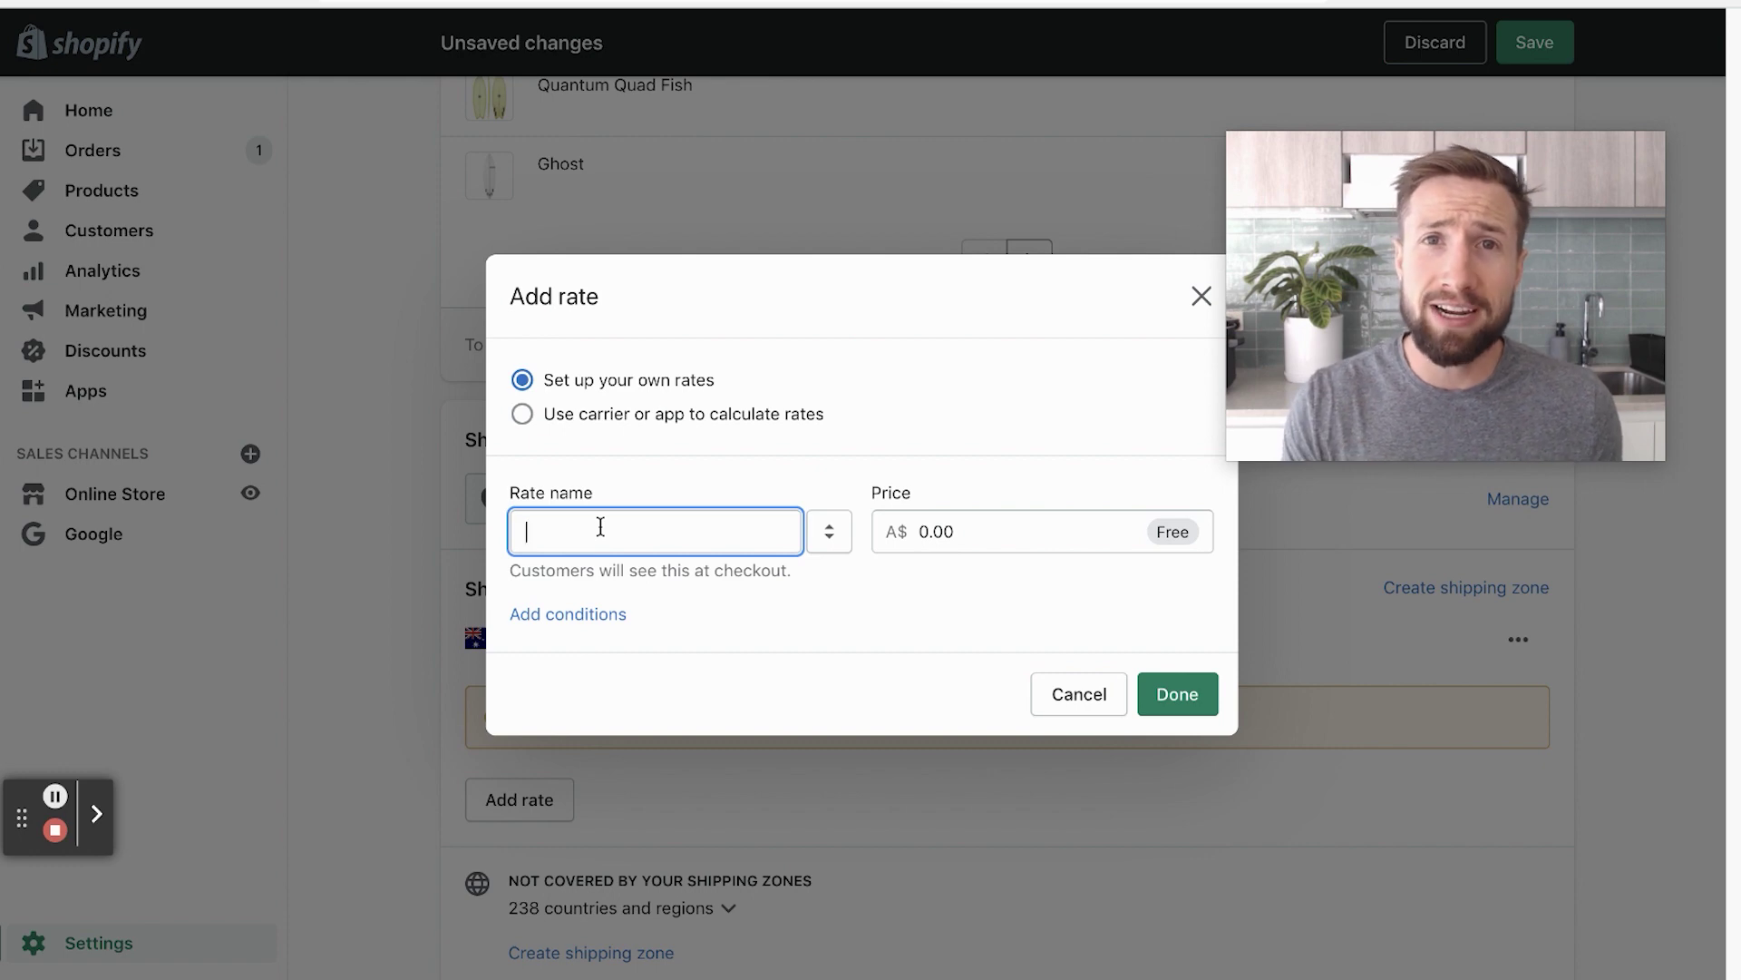
type("Free Shipping")
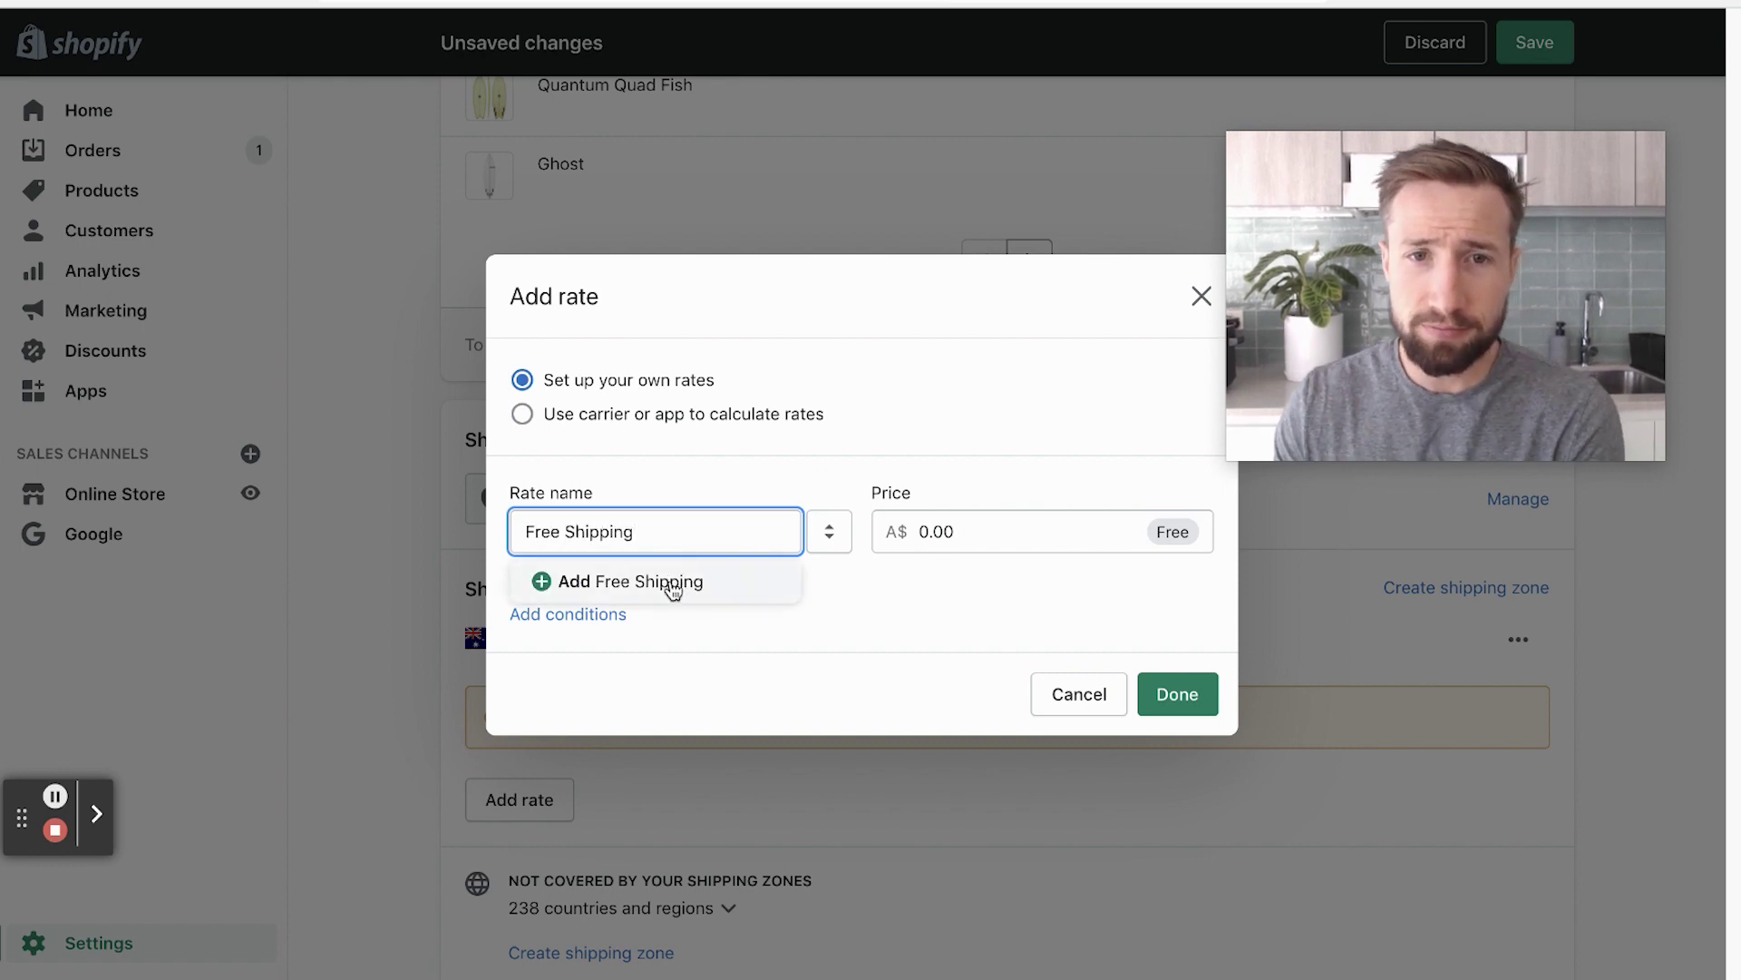
left_click(669, 590)
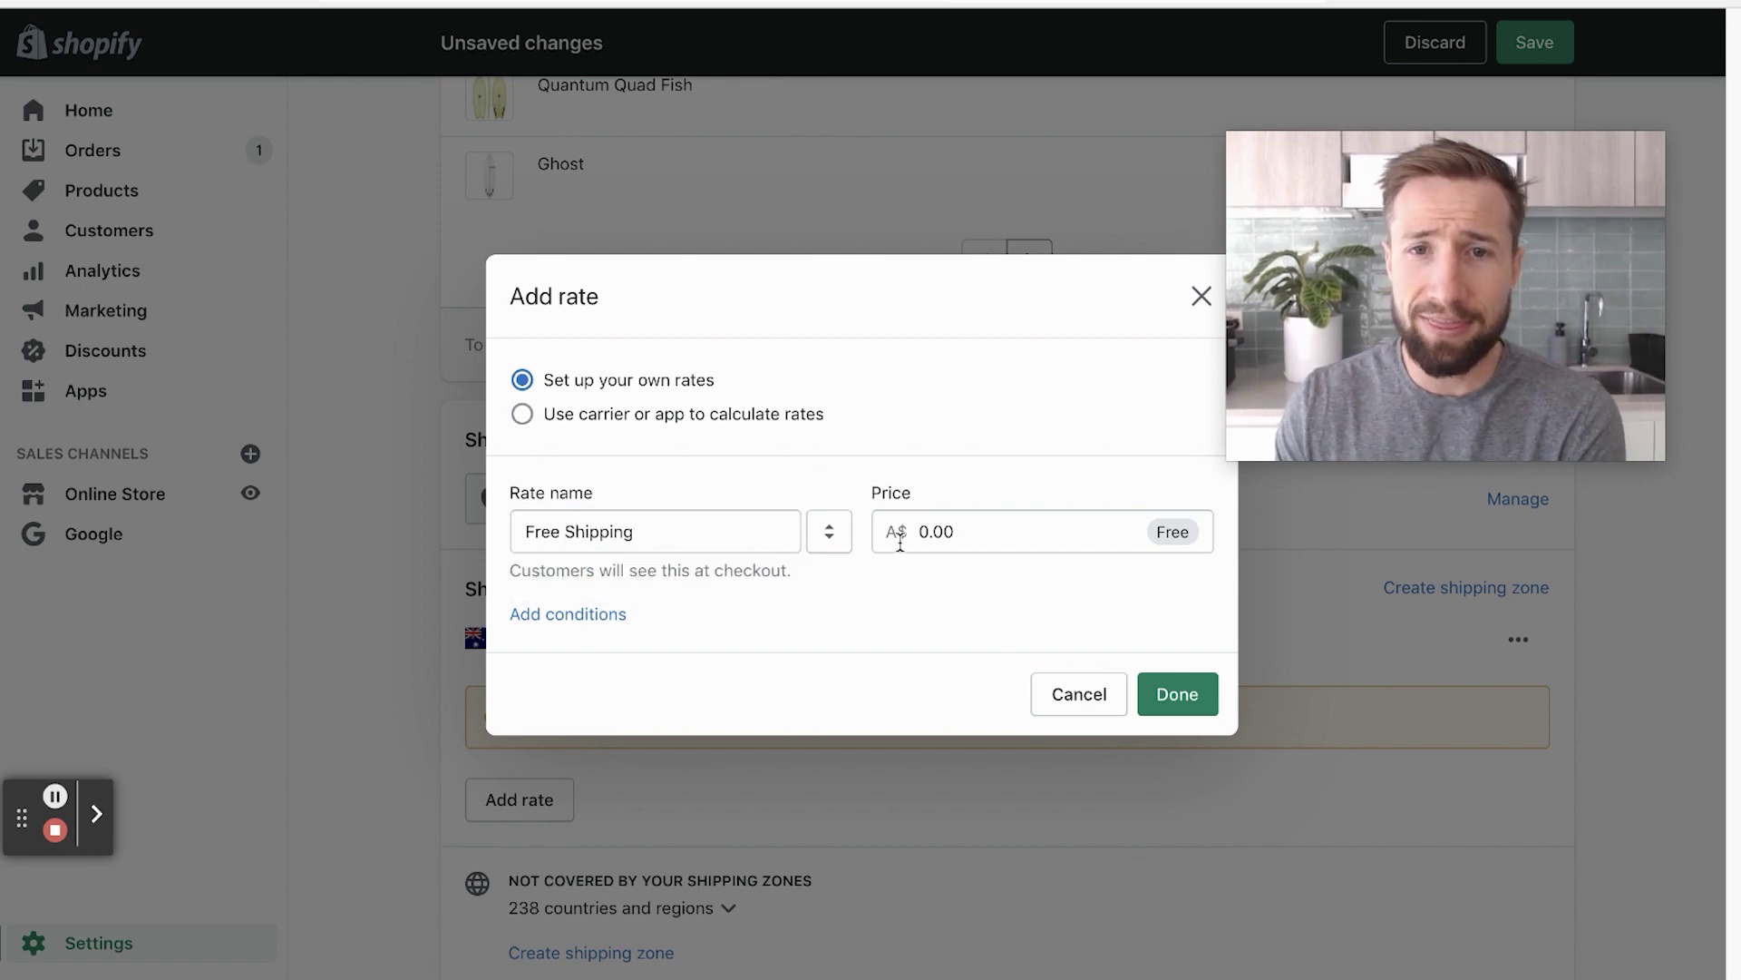
left_click(1015, 531)
left_click(906, 537)
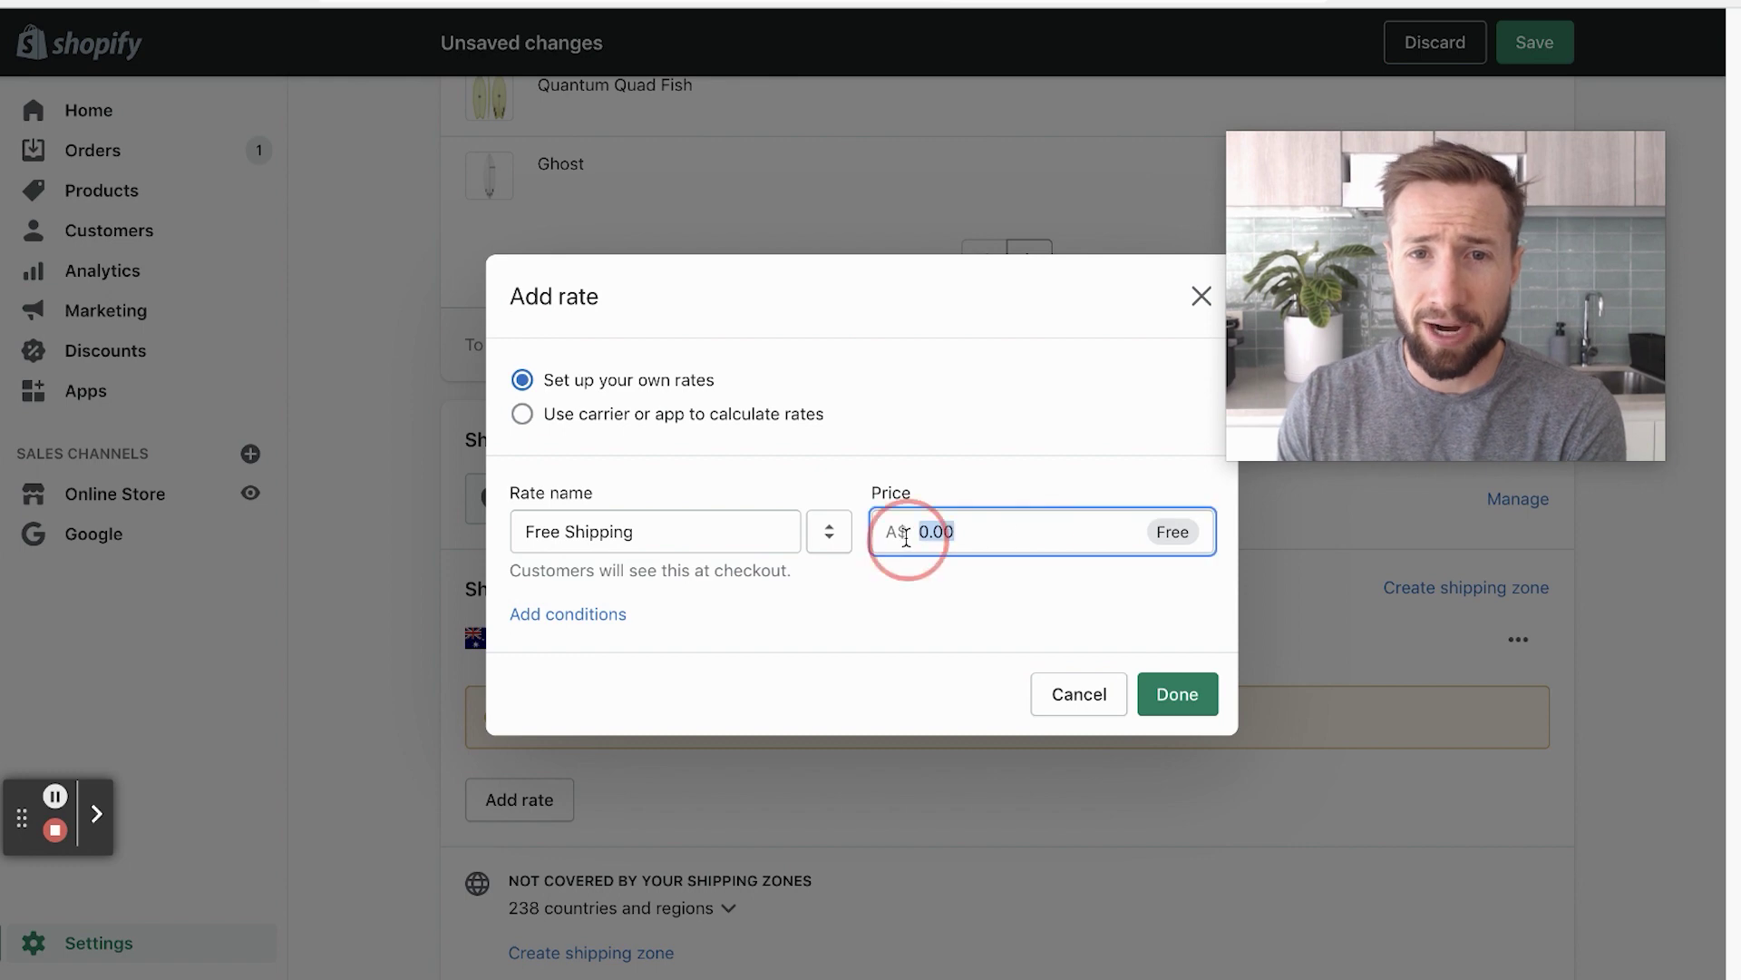
left_click(1175, 696)
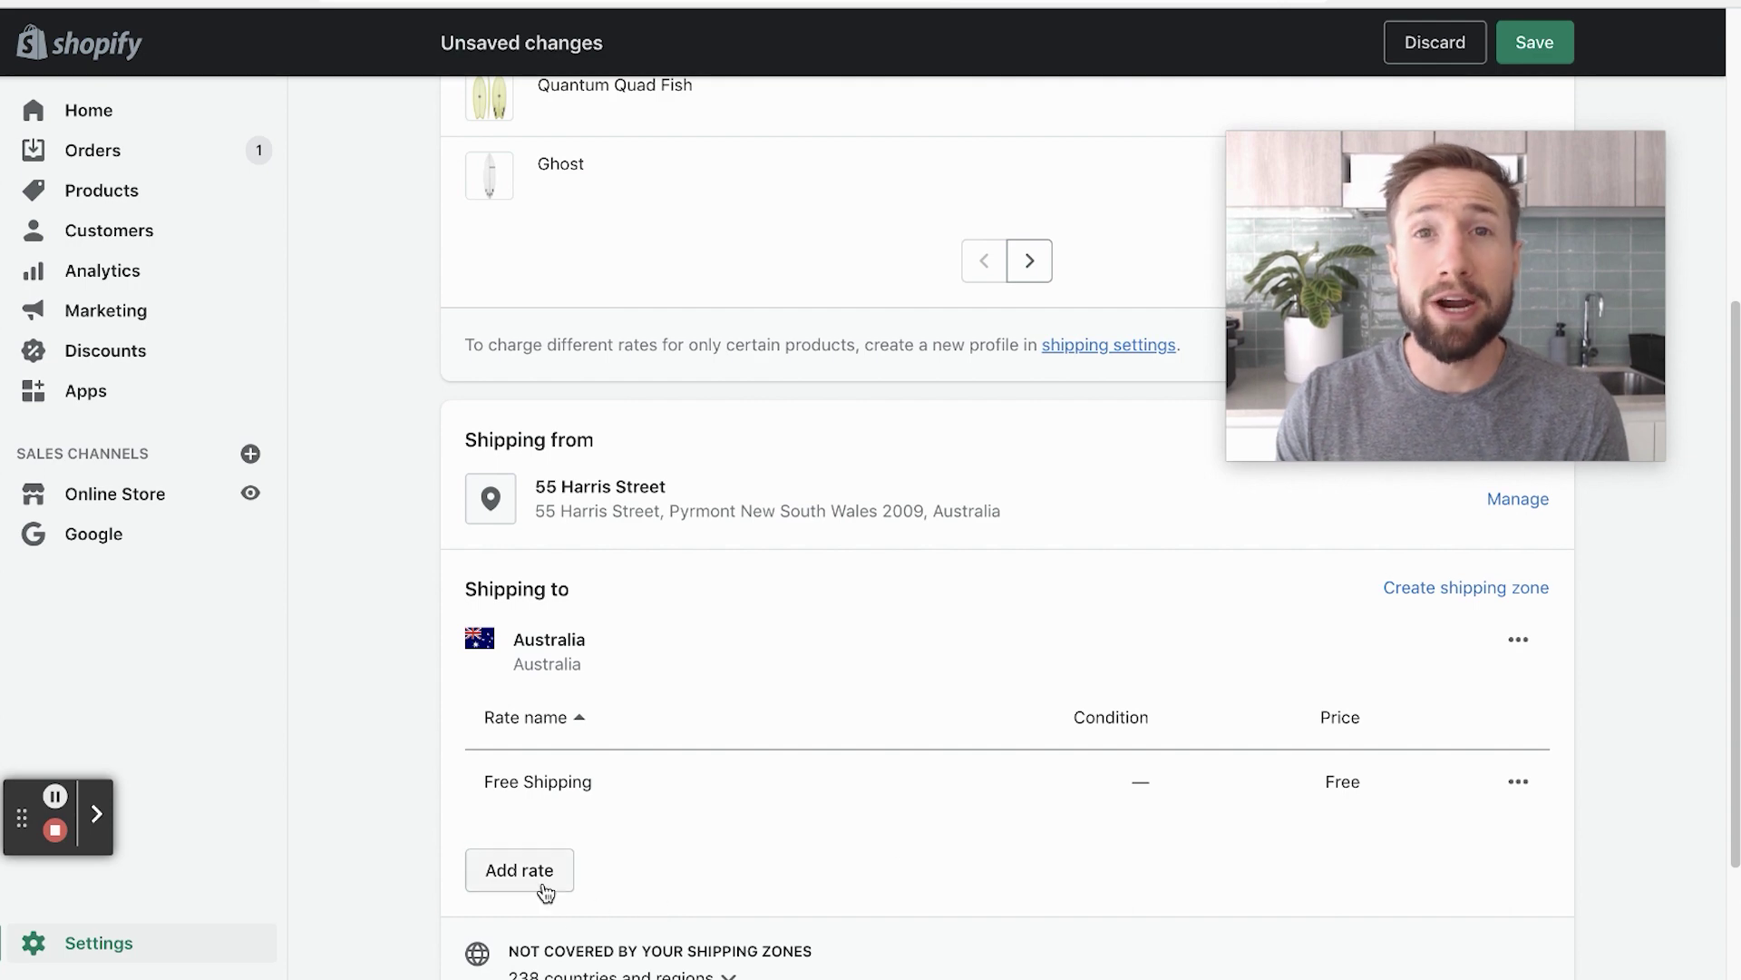
Step: Rename the Free Shipping rate to 'Standard Shipping' and set its price to A$10.00
left_click(1520, 797)
left_click(1471, 836)
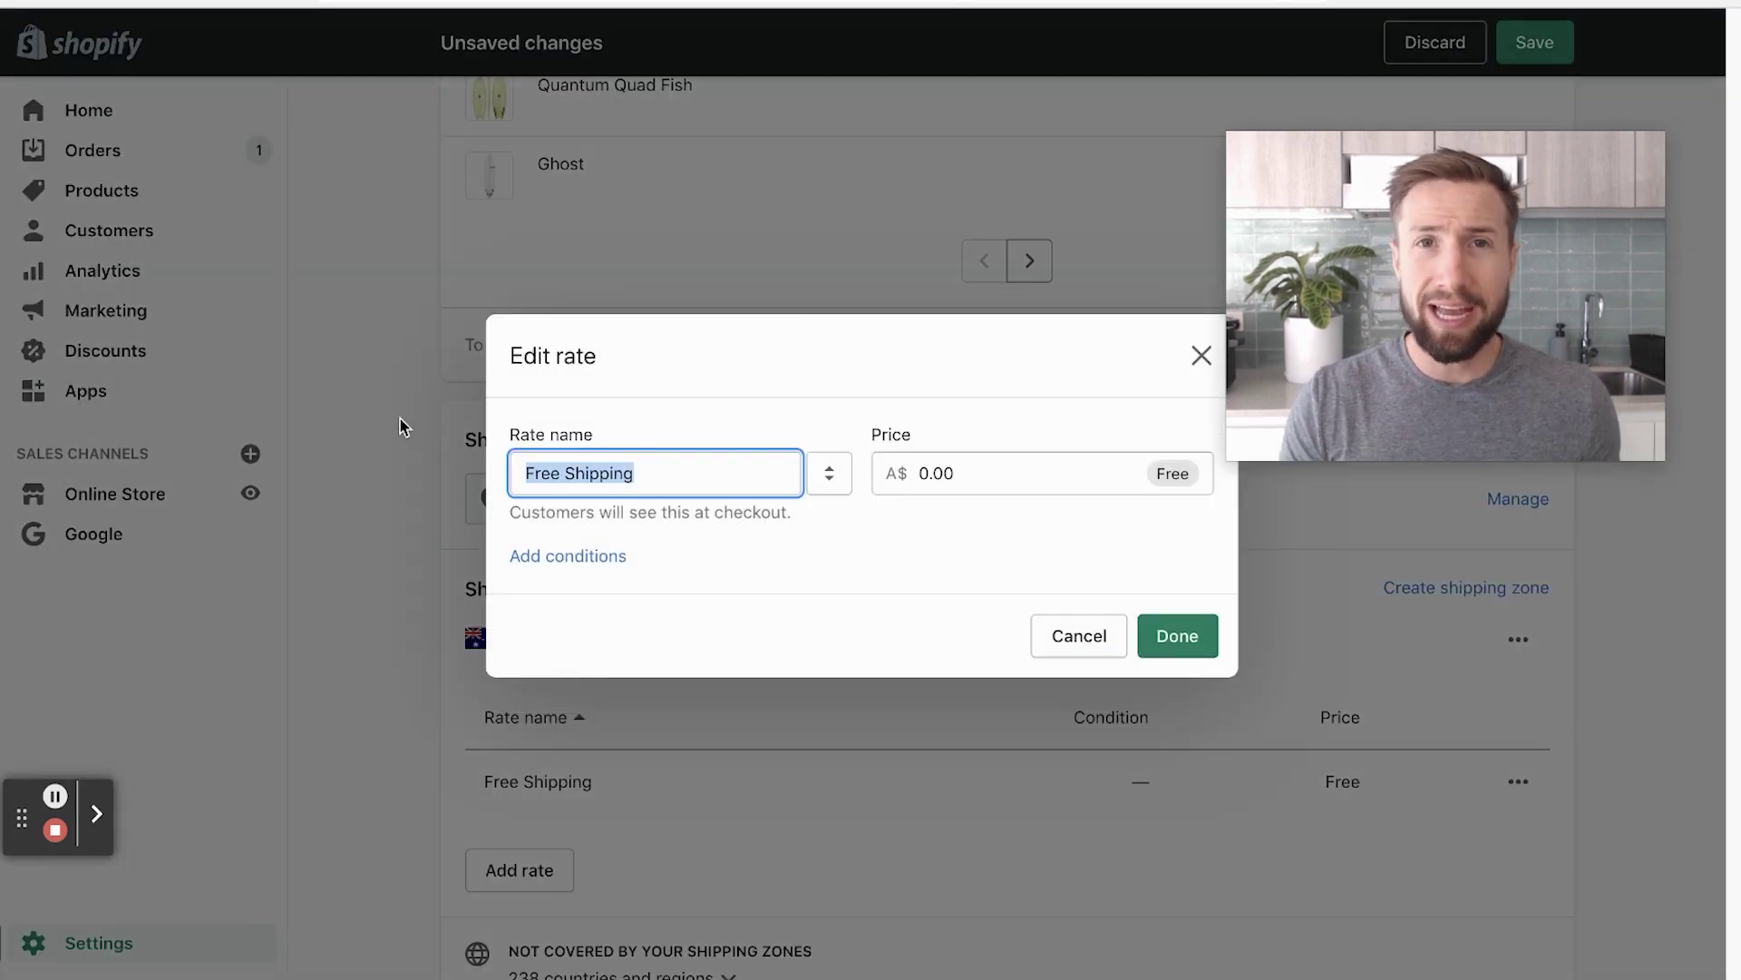
type("Standa")
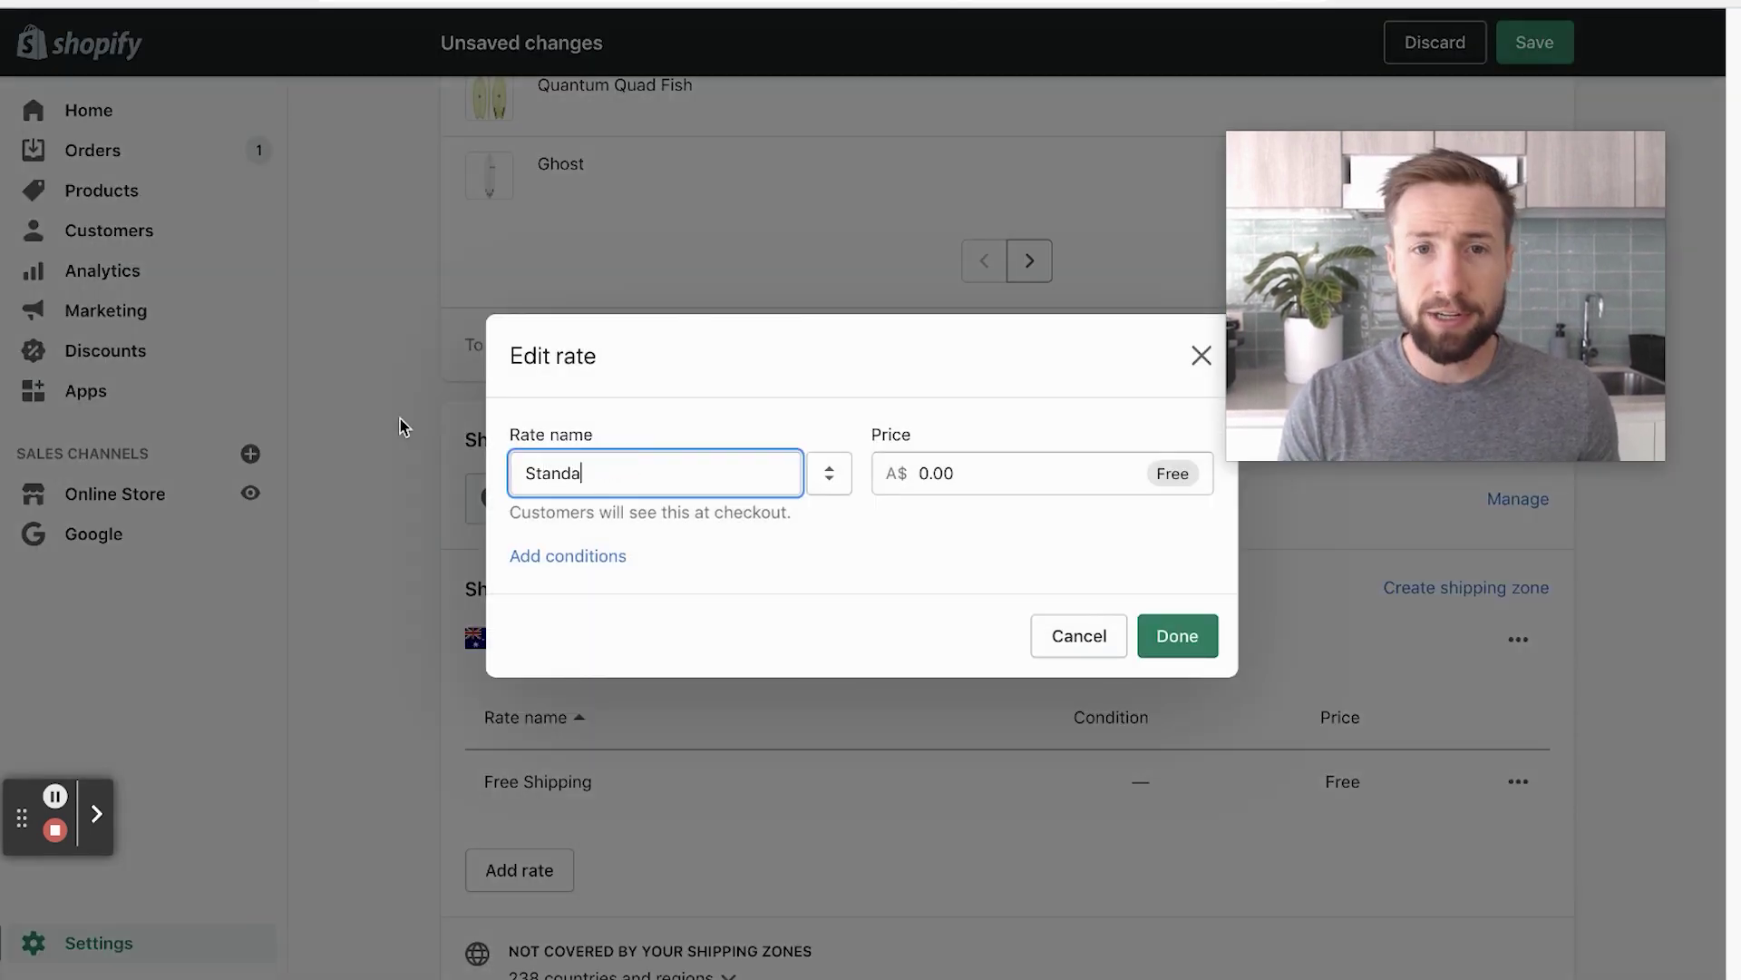
type("rd Shipping")
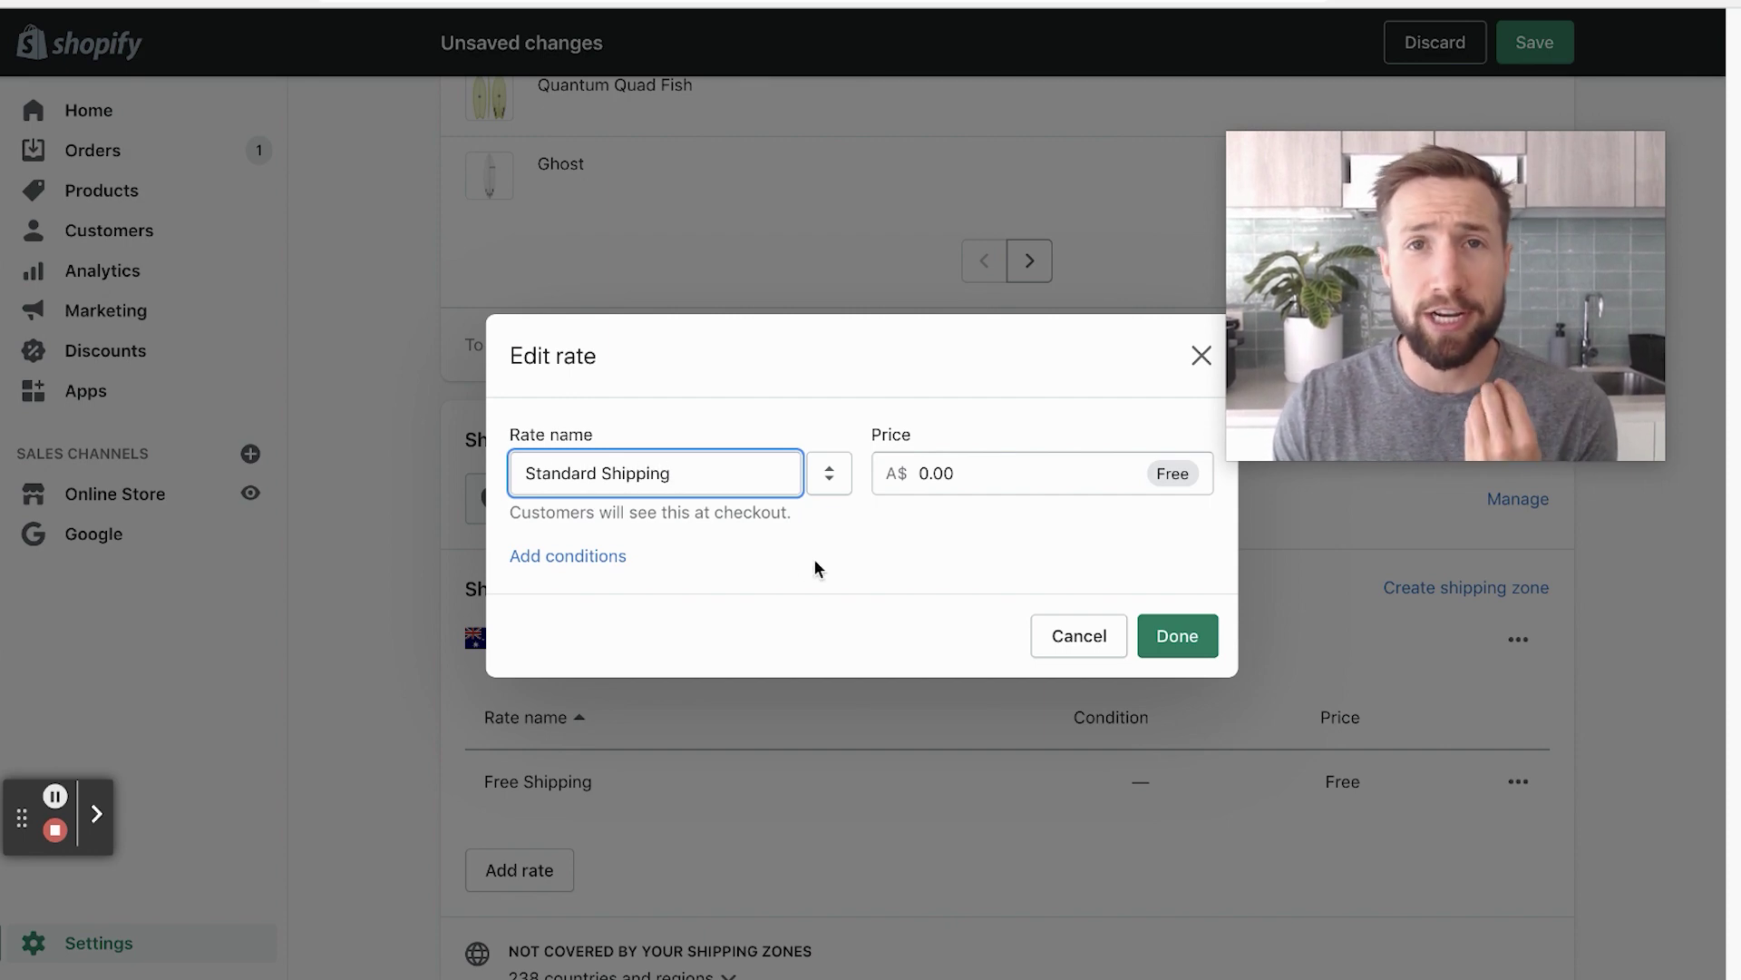
left_click(933, 479)
type("10")
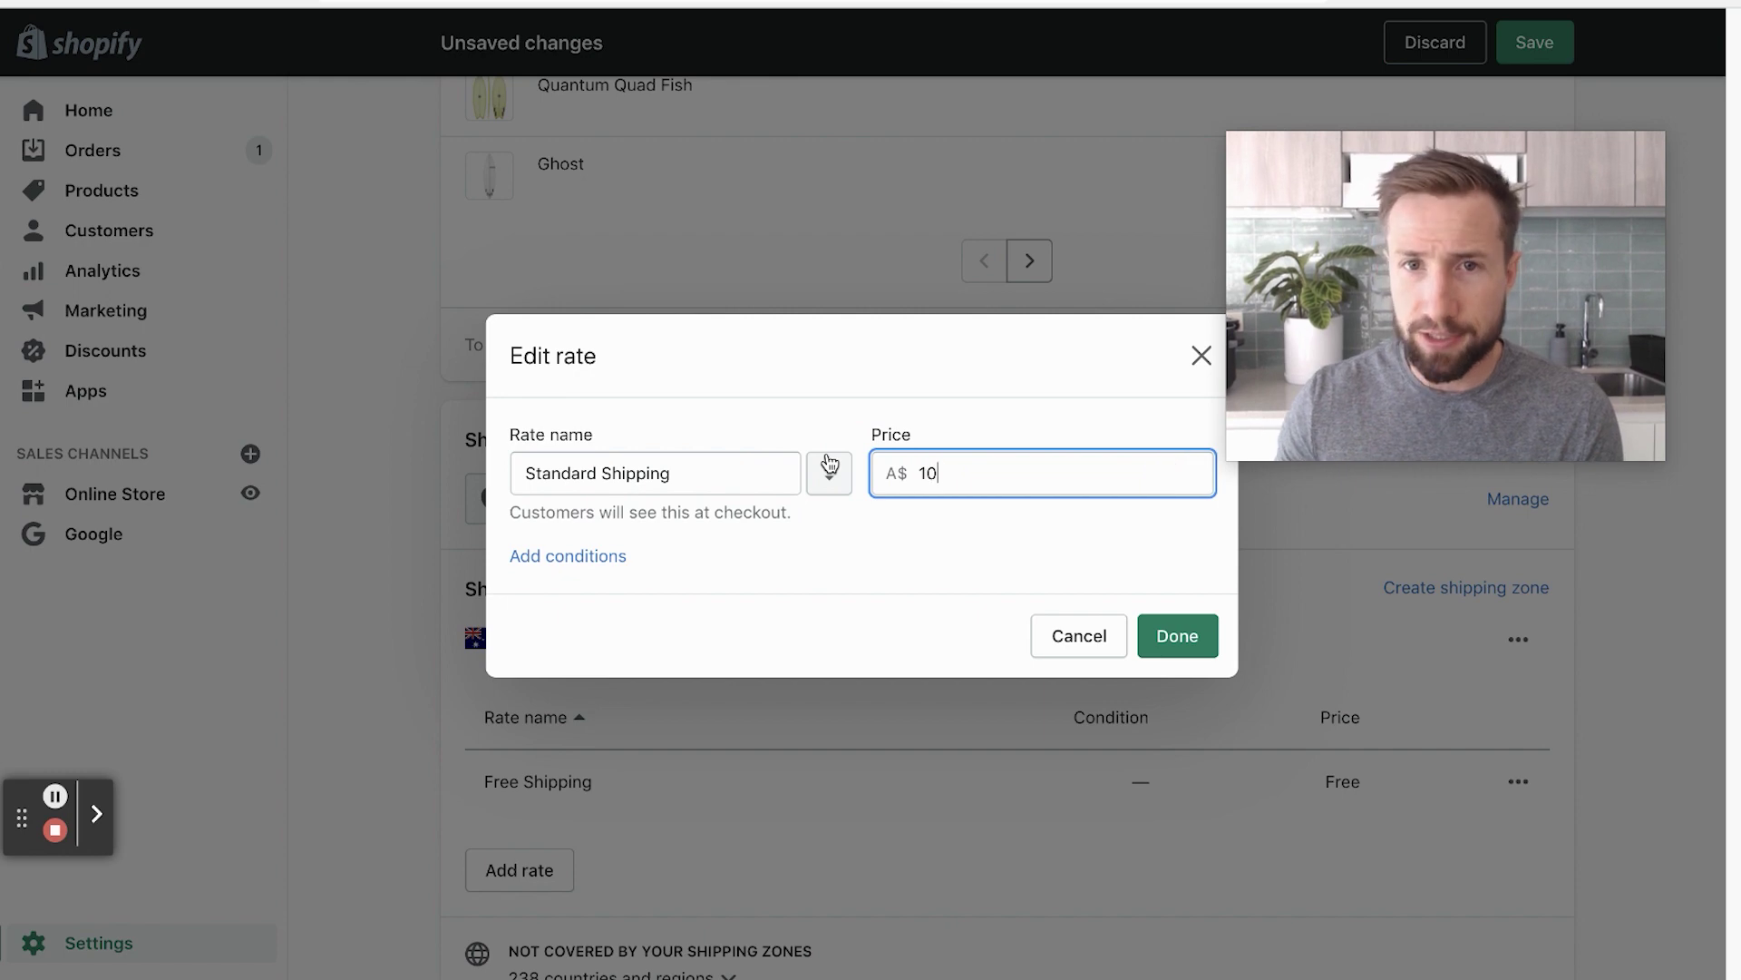
left_click(911, 581)
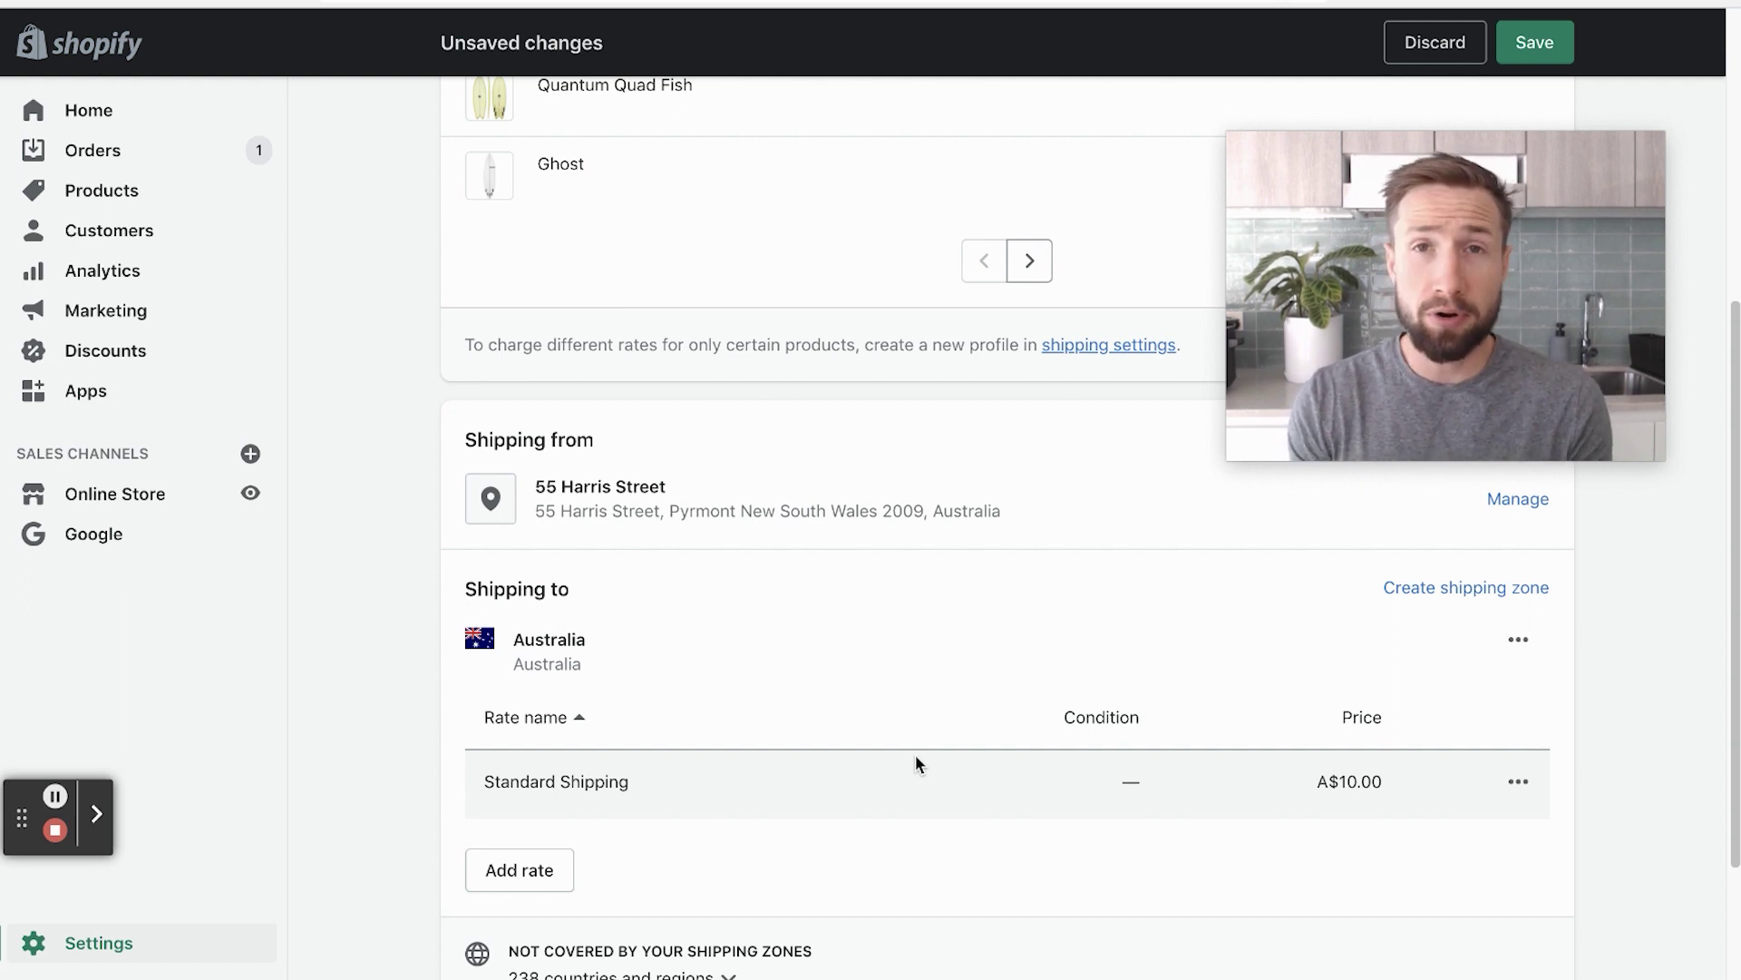
left_click(1517, 781)
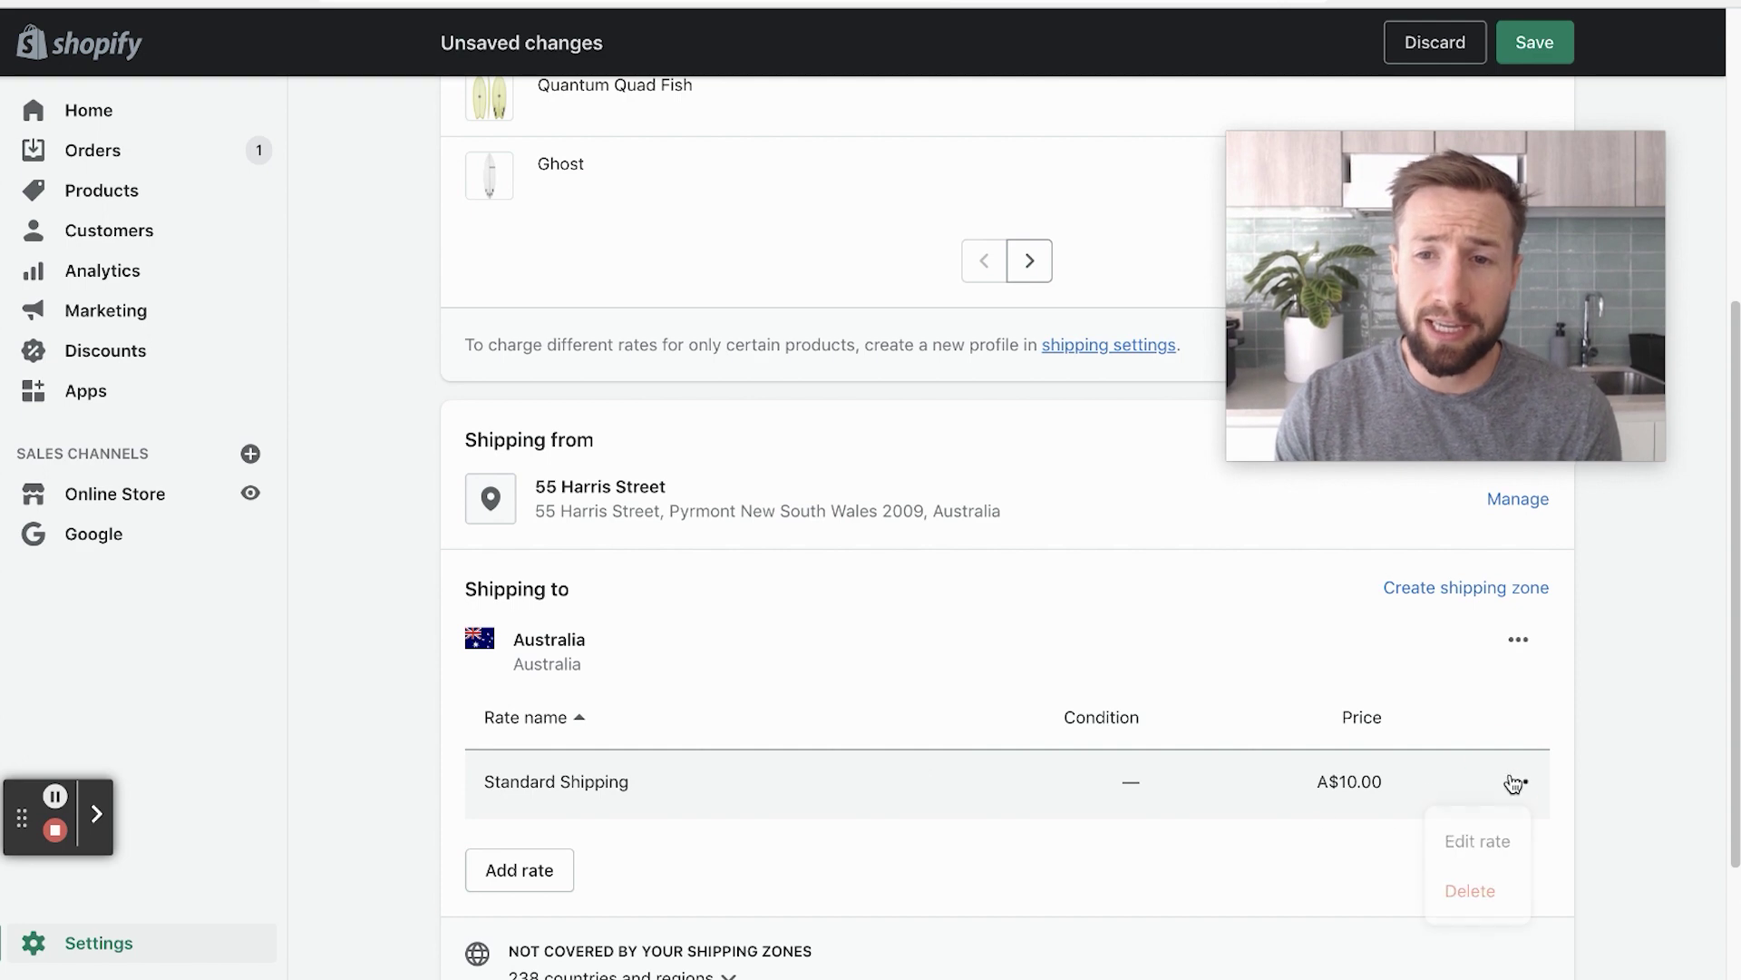
Step: Add an item-weight condition to Standard Shipping: minimum 0 kg, maximum 10 kg
left_click(1487, 839)
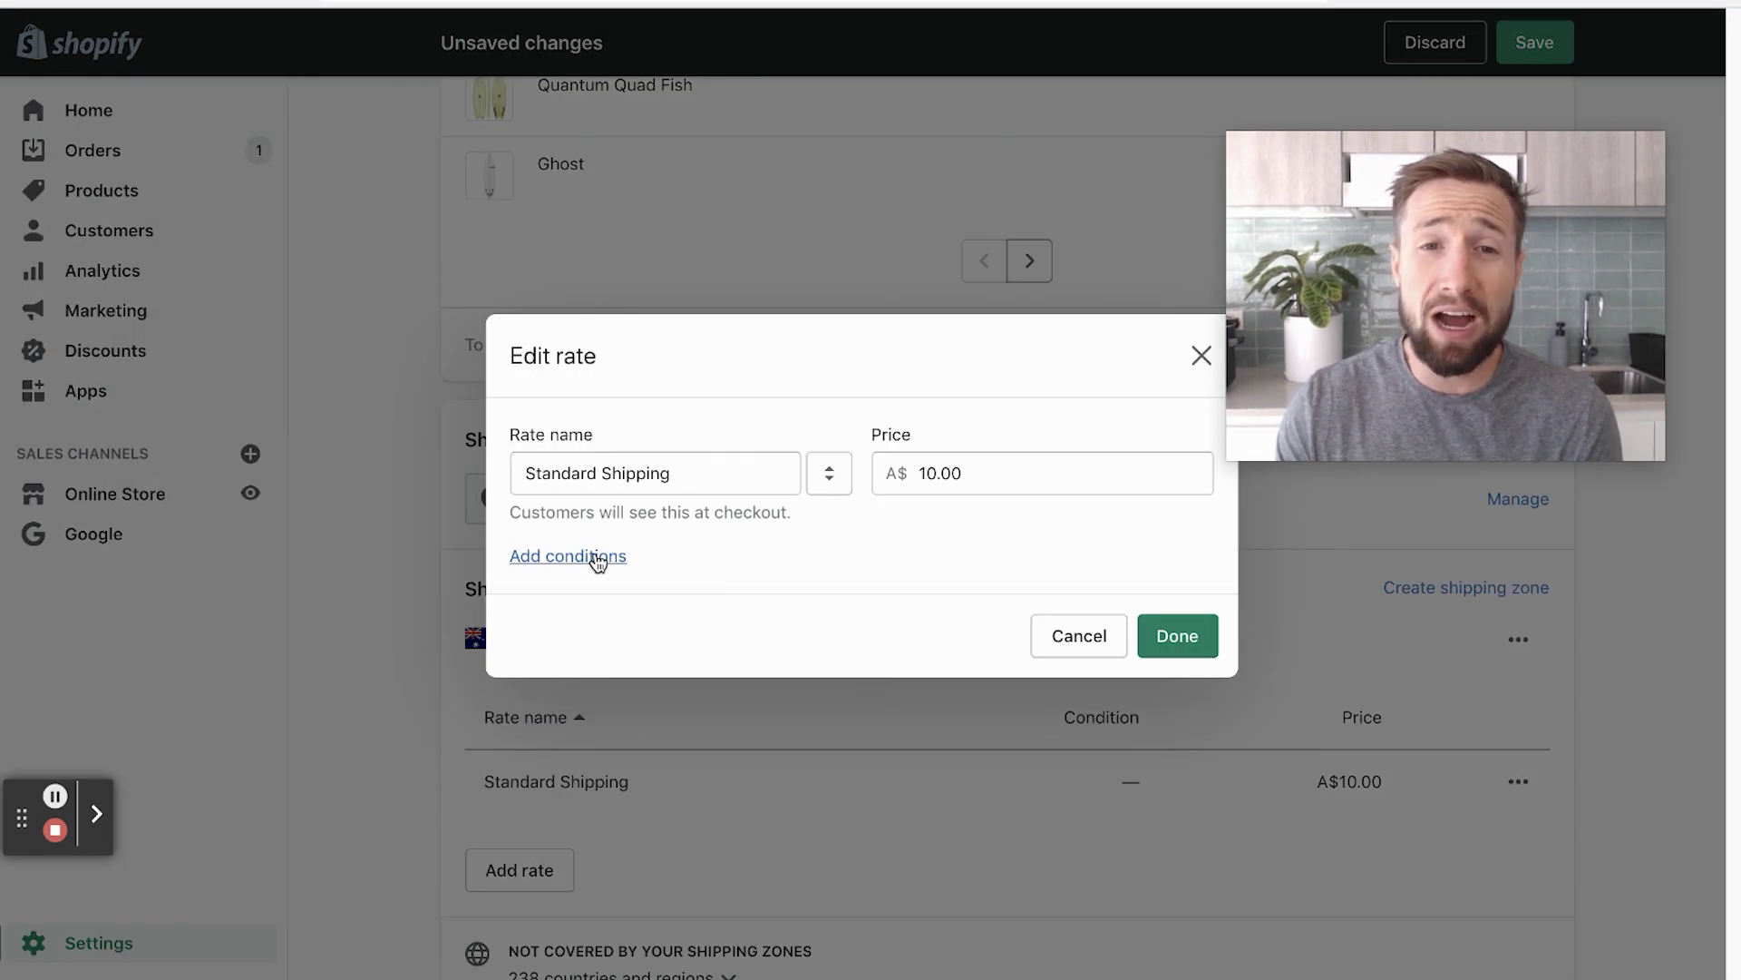
left_click(530, 567)
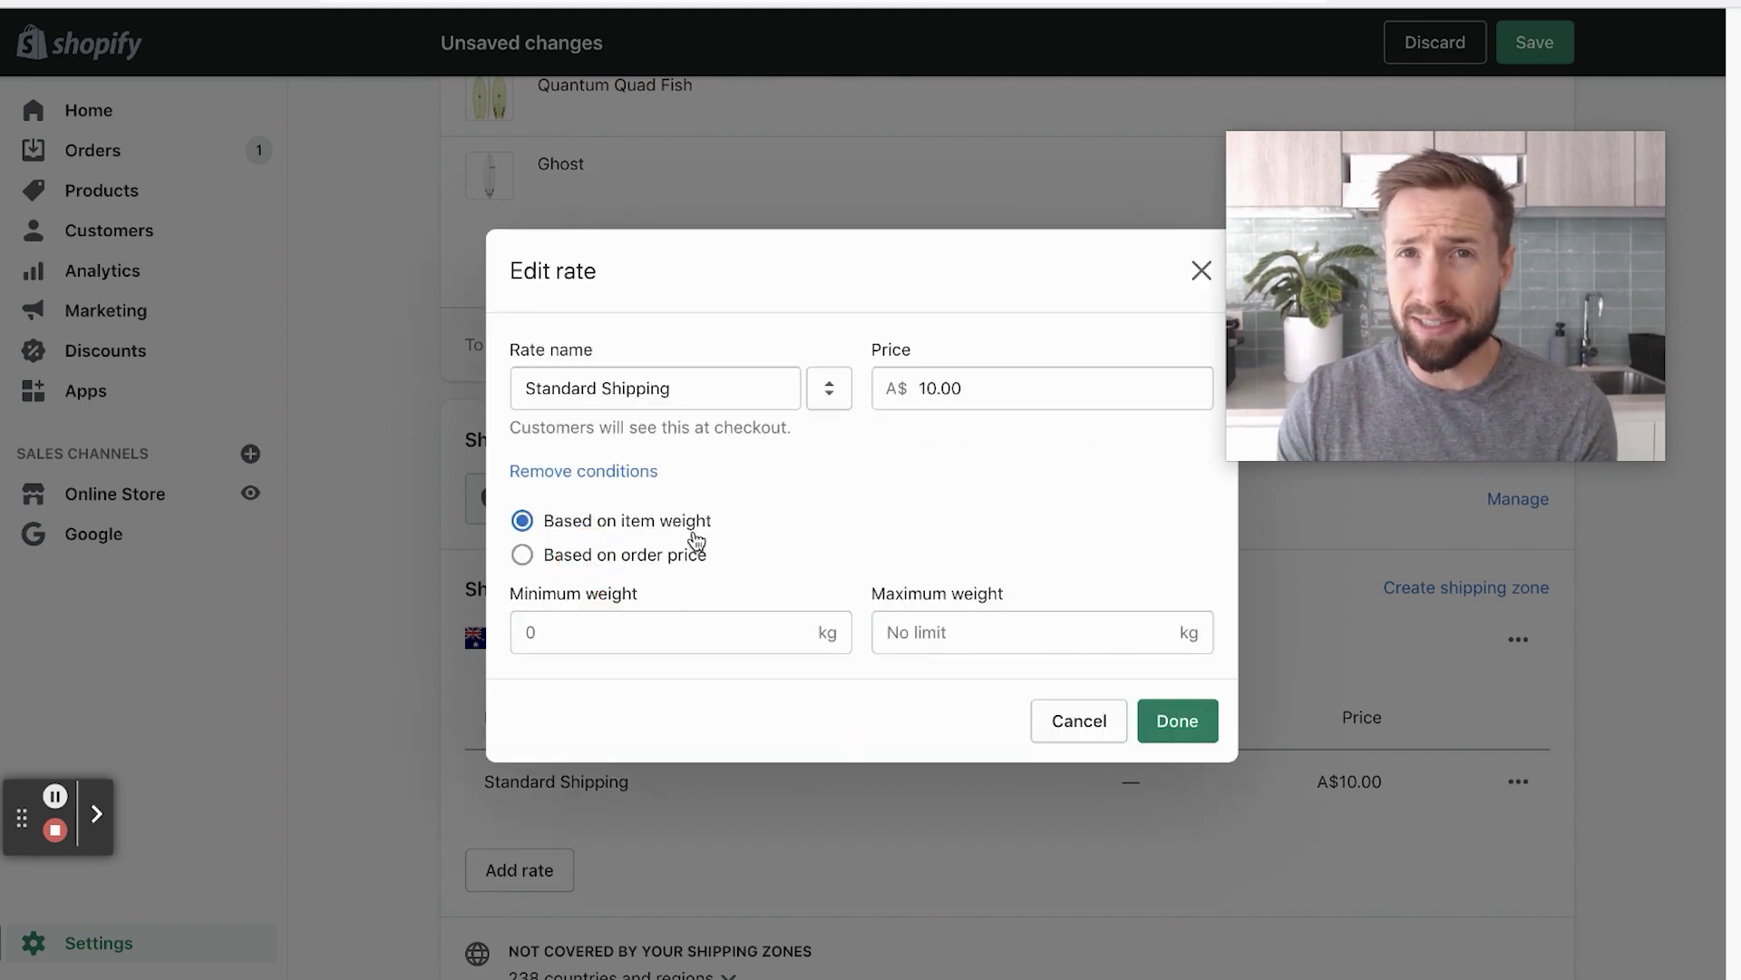
left_click(647, 558)
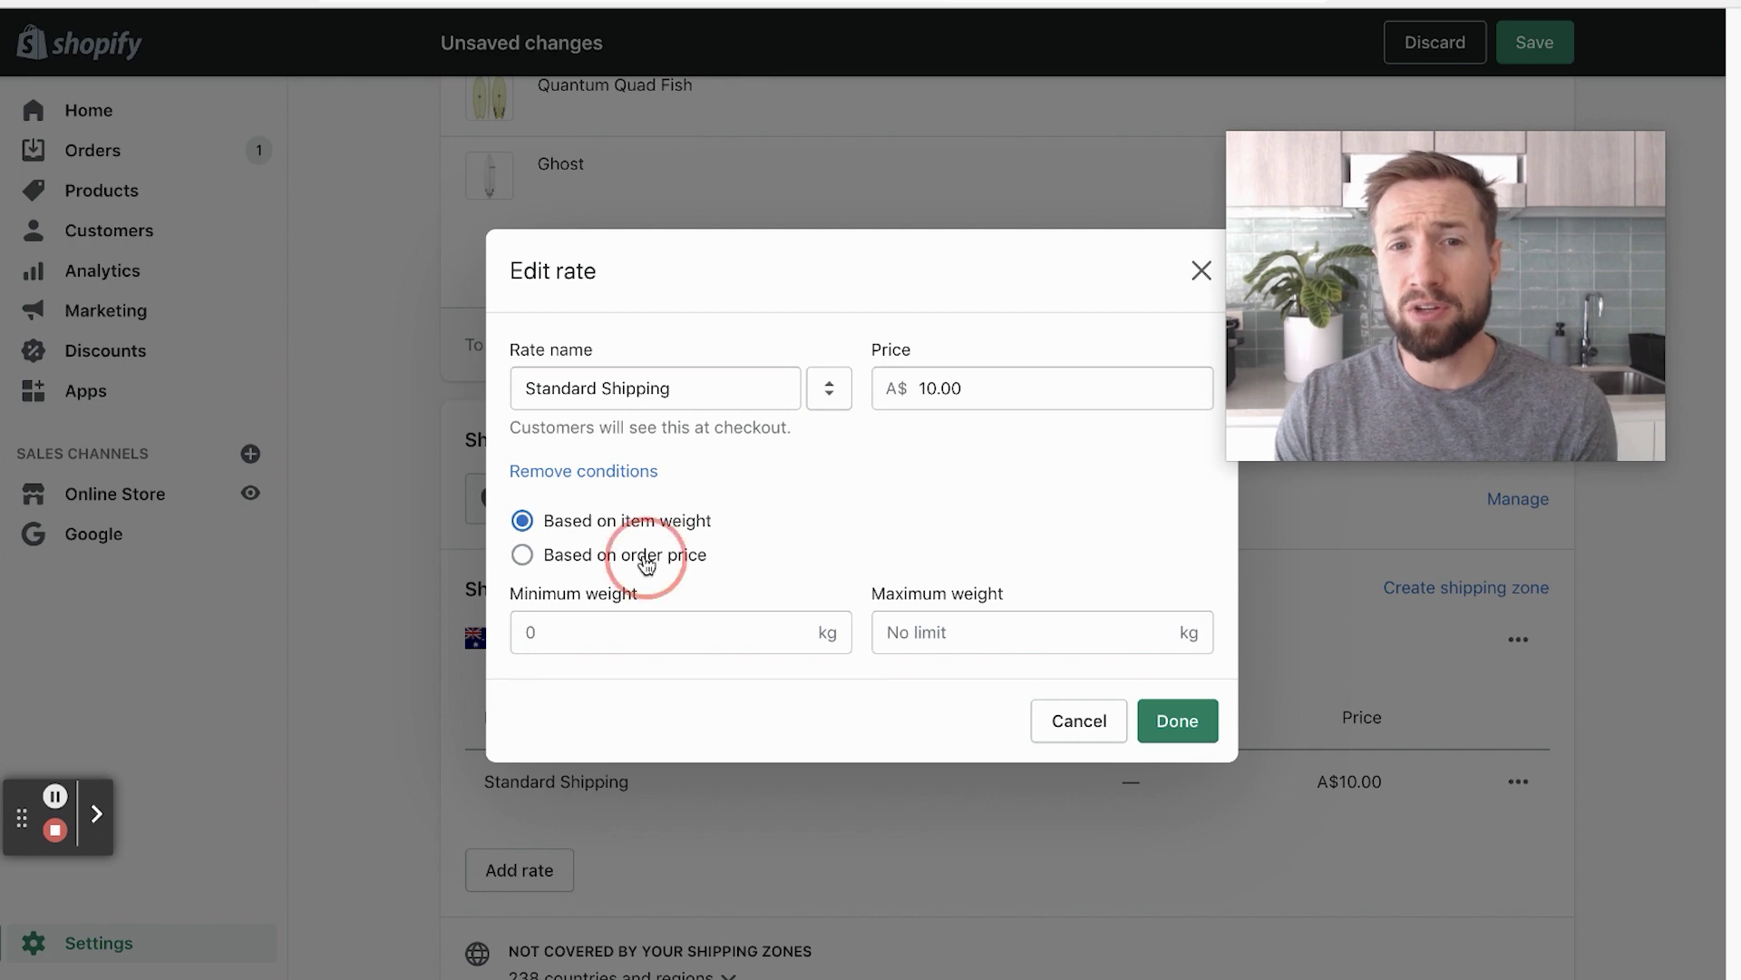
left_click(590, 518)
left_click(651, 630)
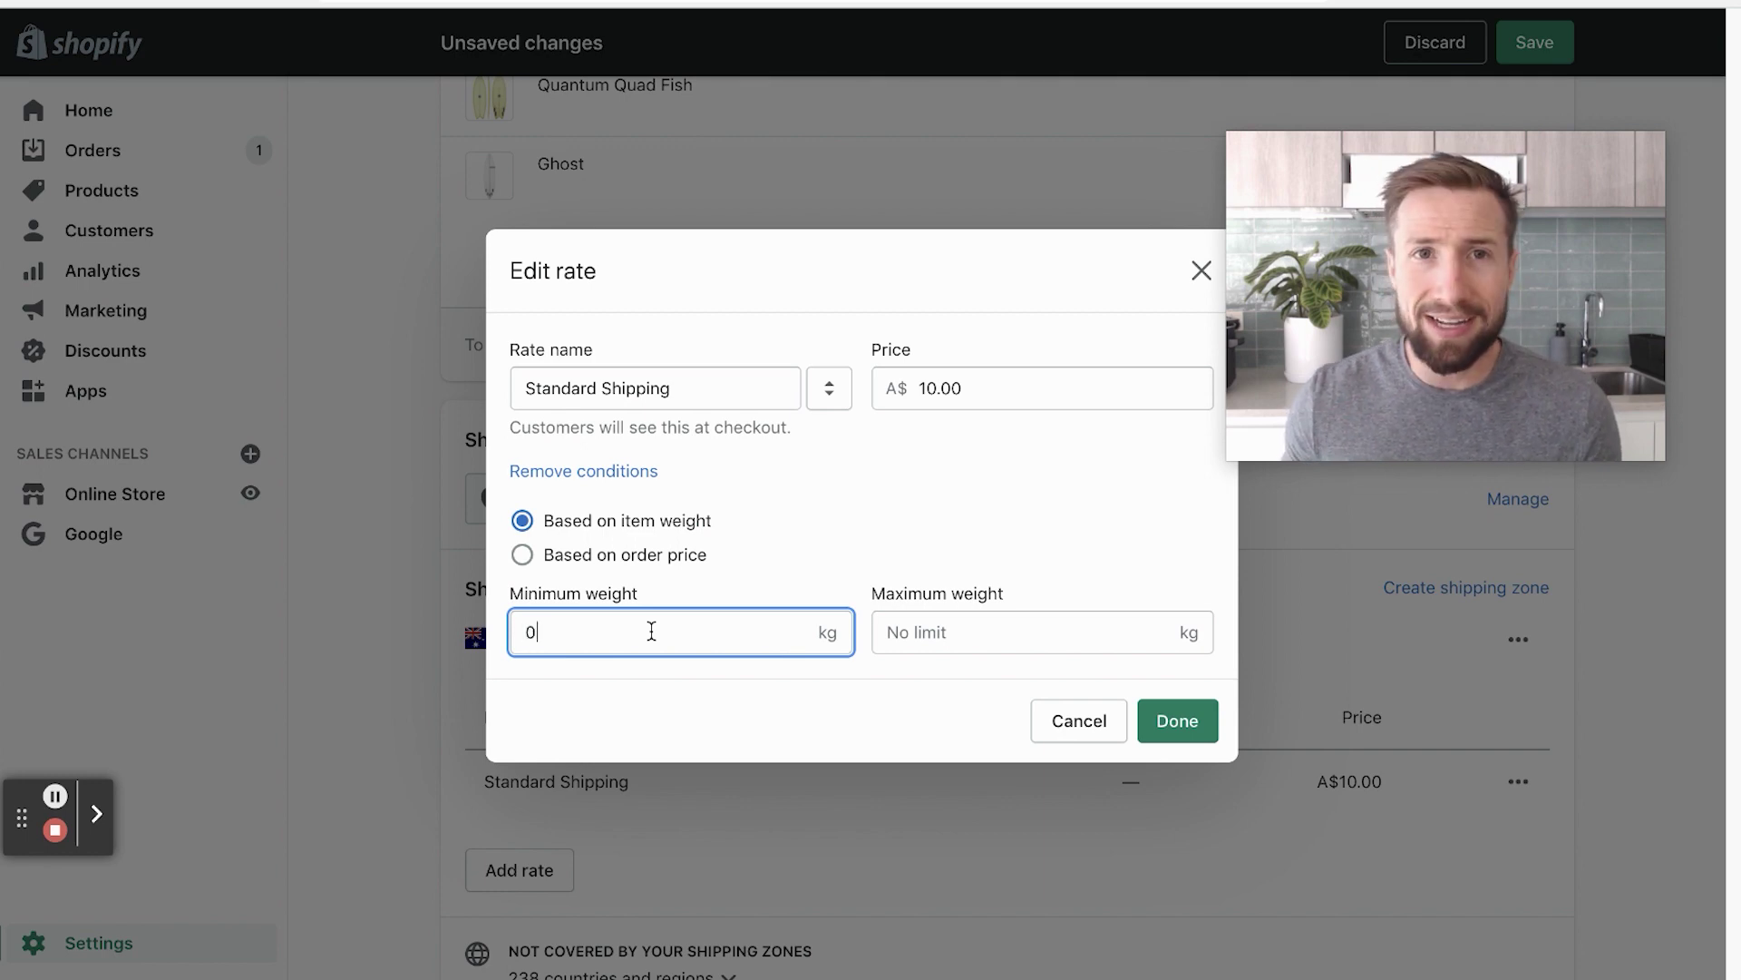
left_click(1004, 618)
type("10")
left_click(905, 392)
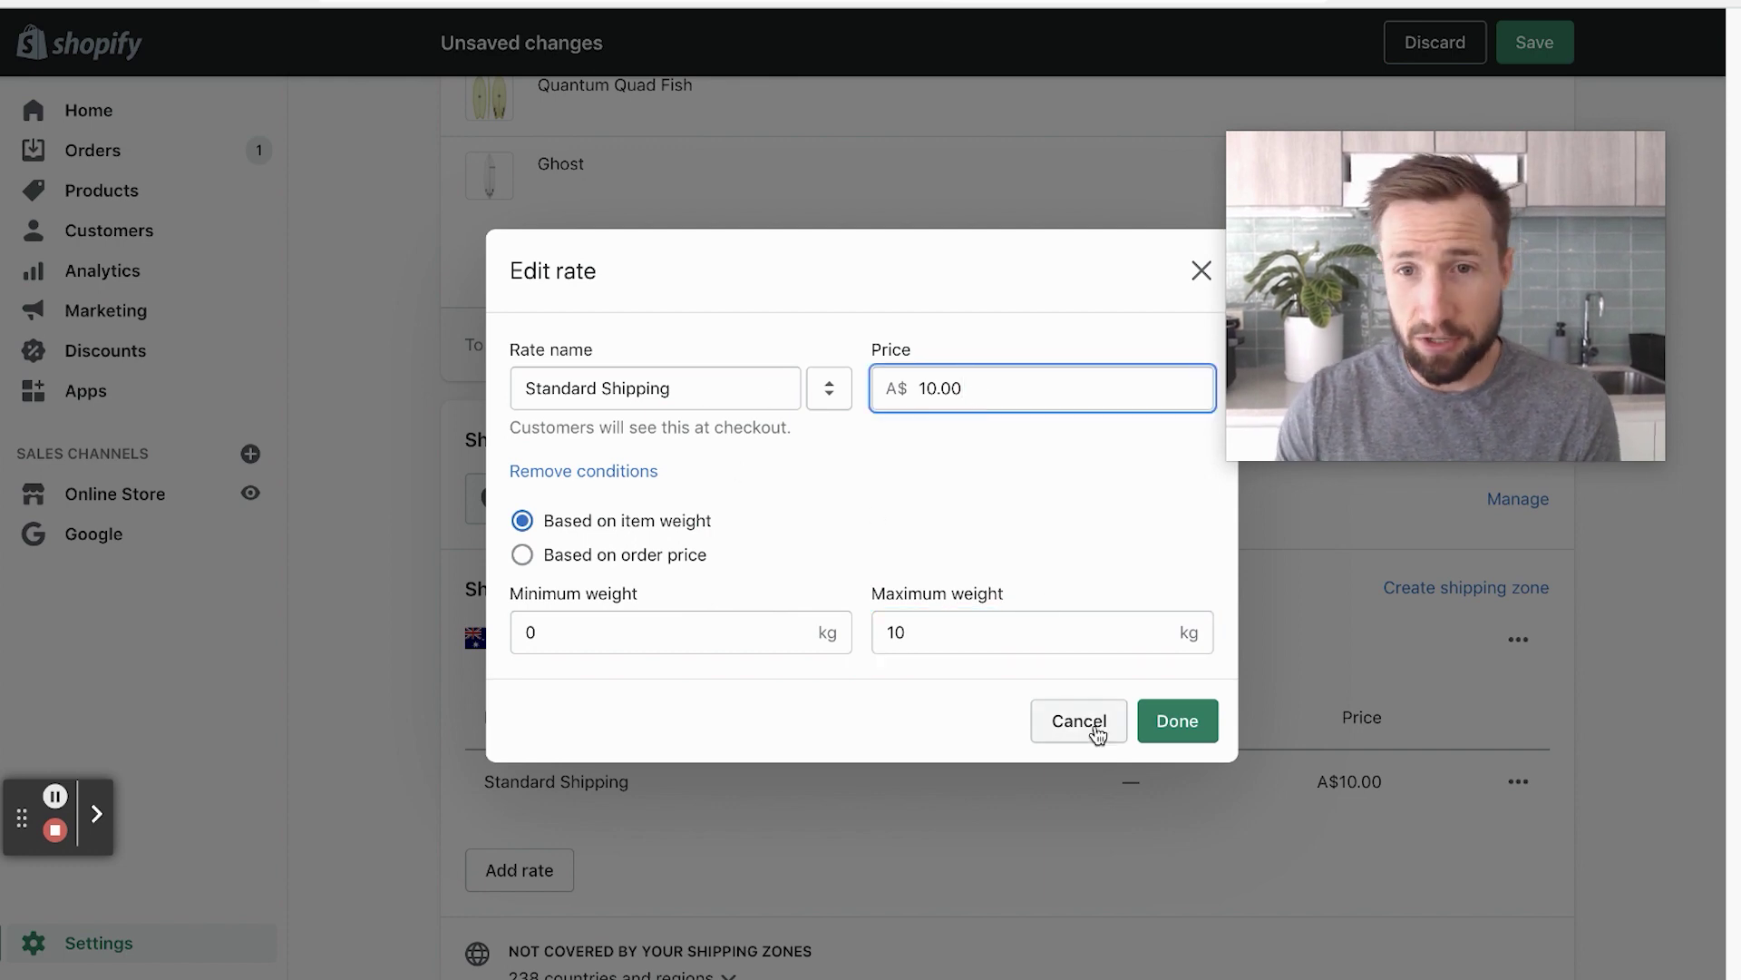
left_click(1144, 722)
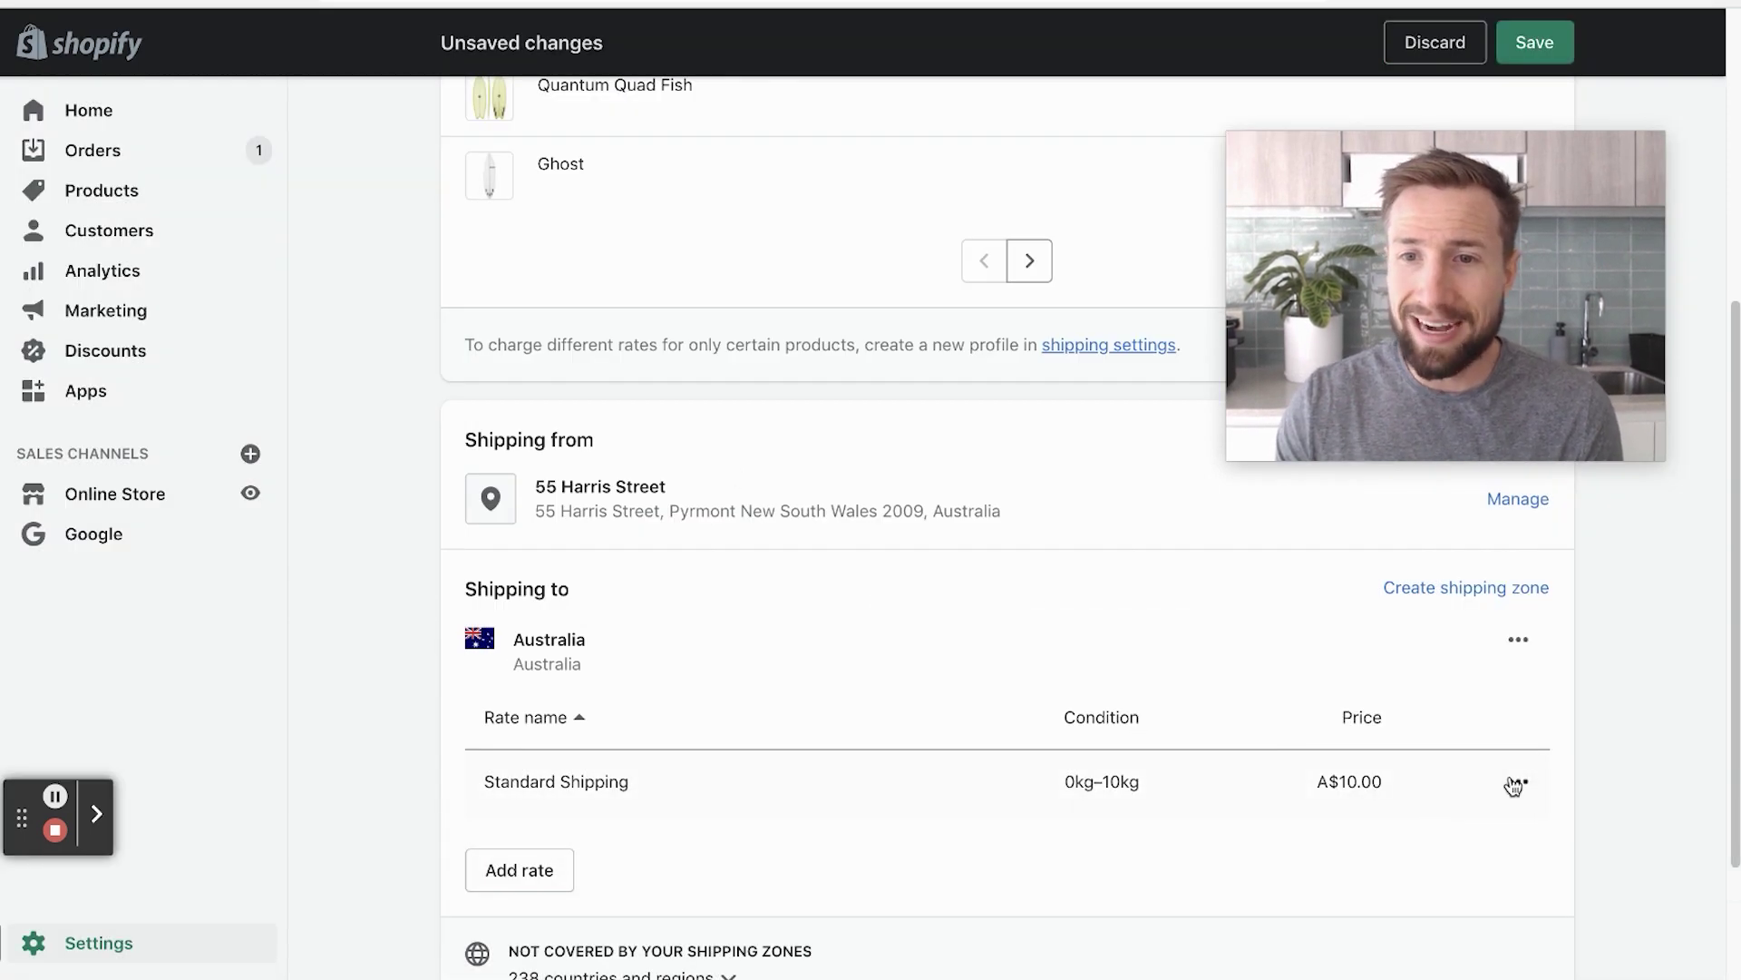
left_click(548, 878)
Step: Add a 'Heavy Shipping' rate at A$20.00 for orders weighing 10 kg to 50 kg
left_click(628, 519)
type("Heavy Shipping")
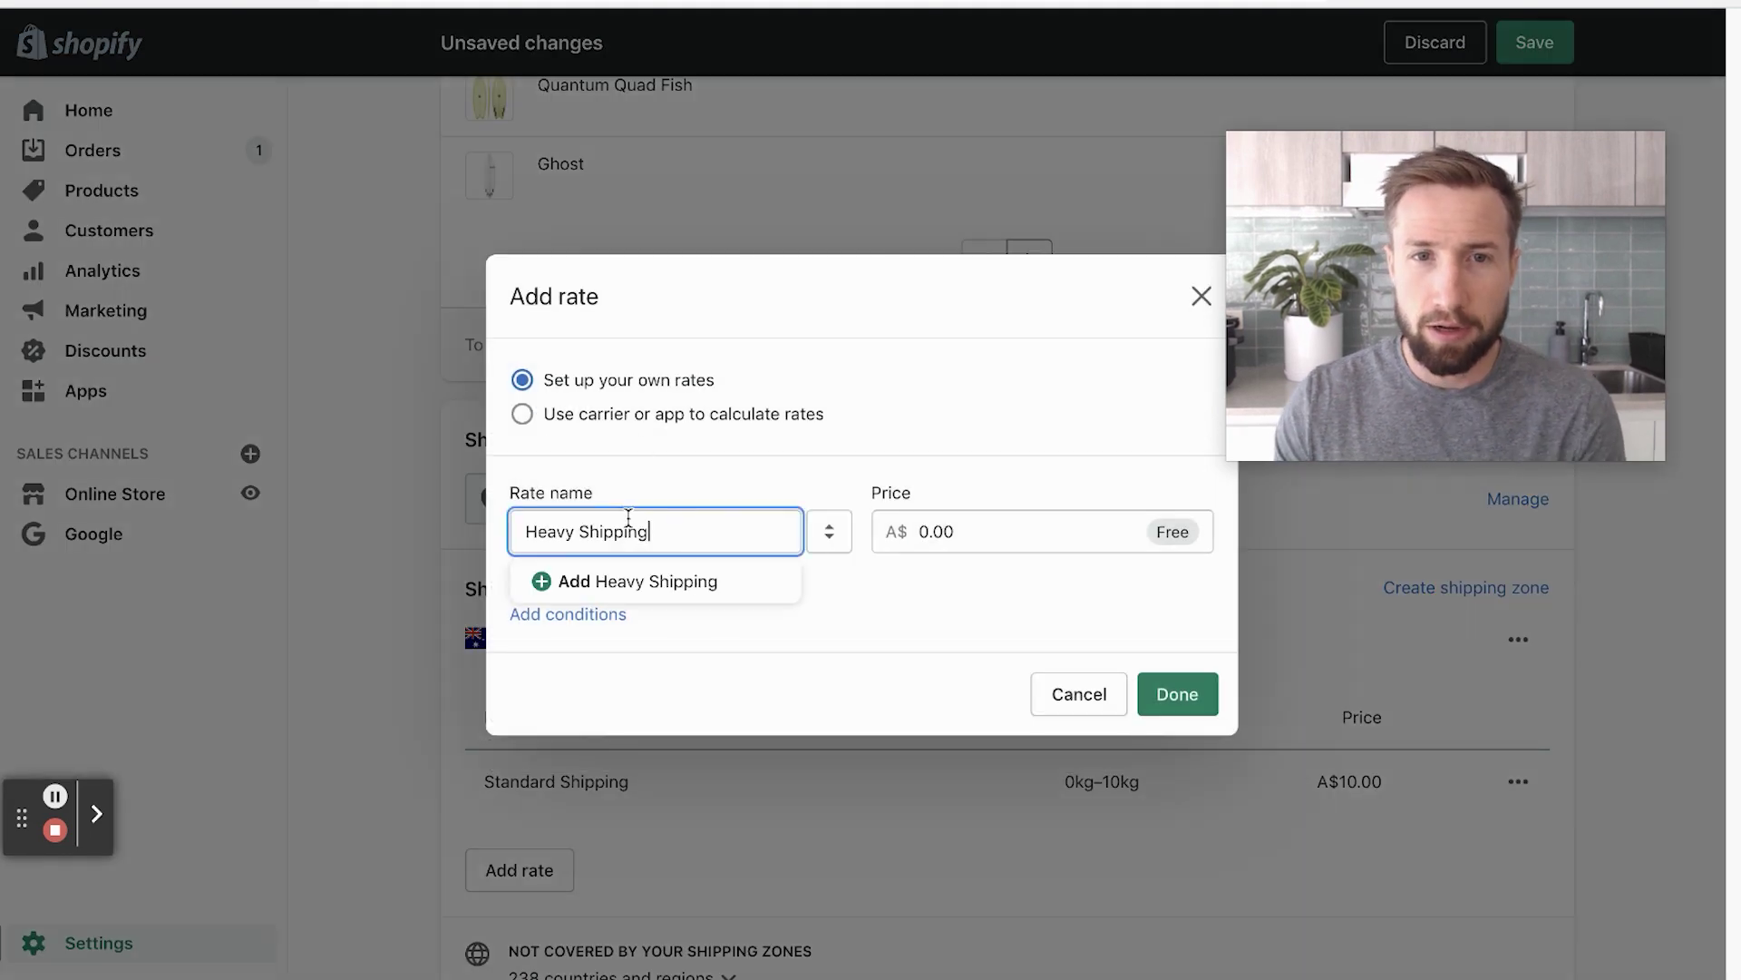
left_click(632, 581)
left_click(967, 530)
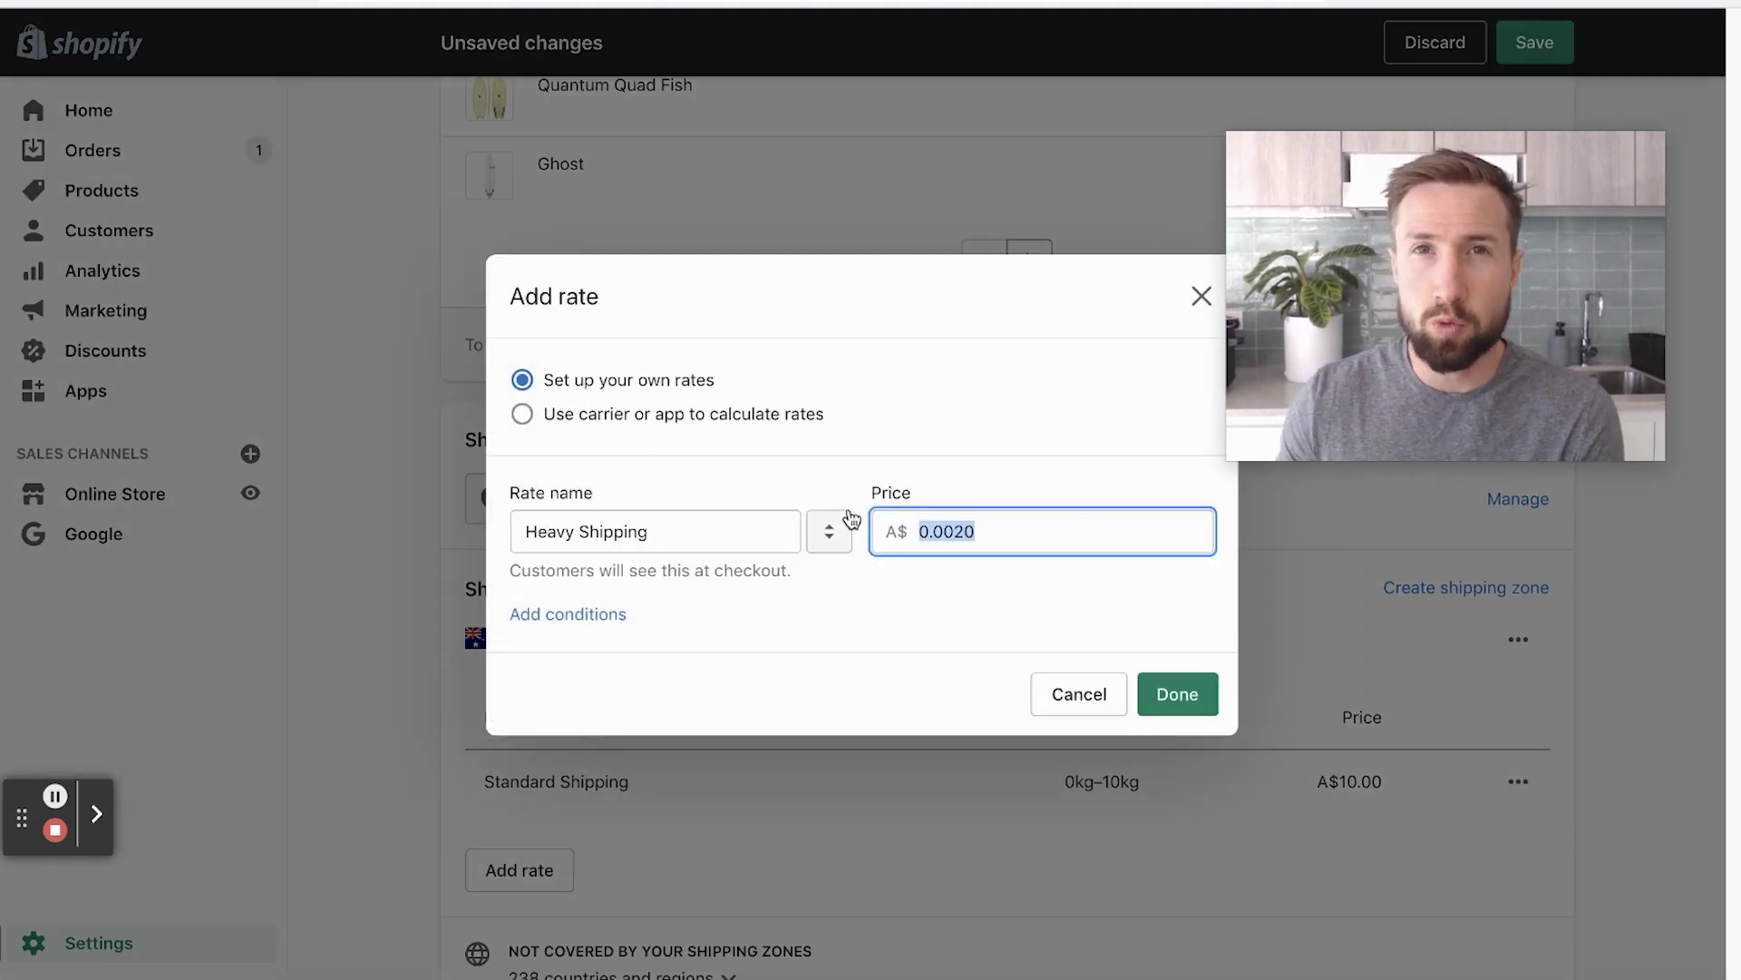
type("20")
left_click(599, 614)
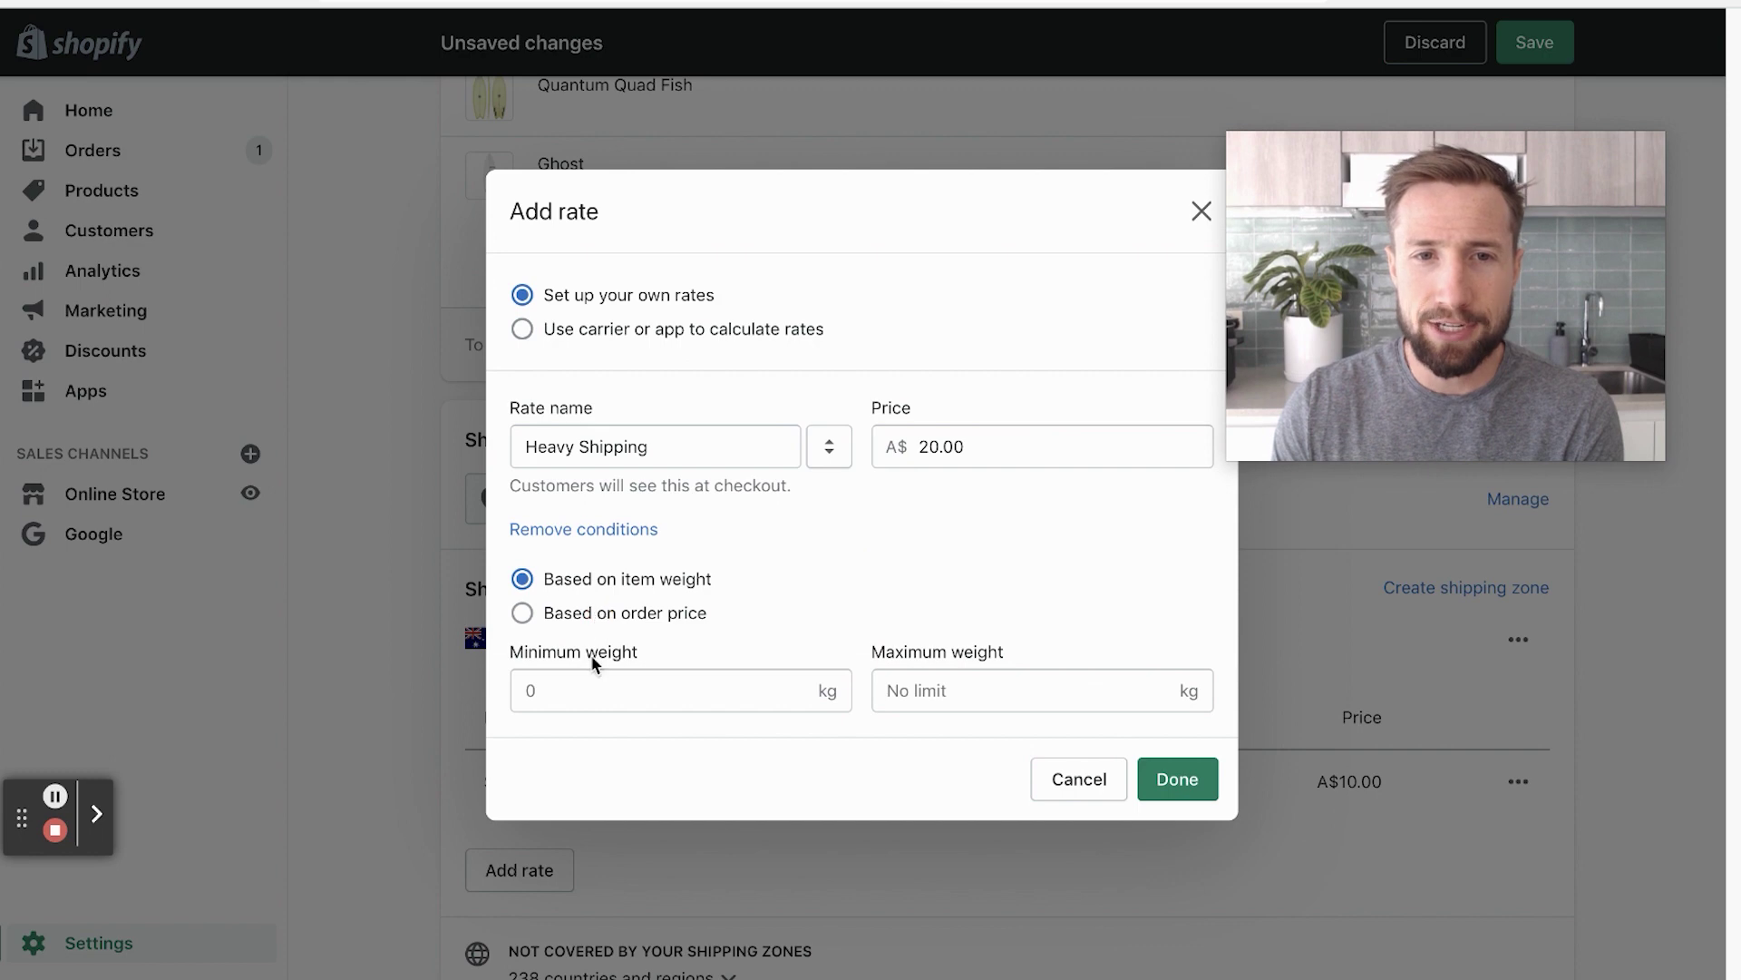
left_click(661, 672)
type("1")
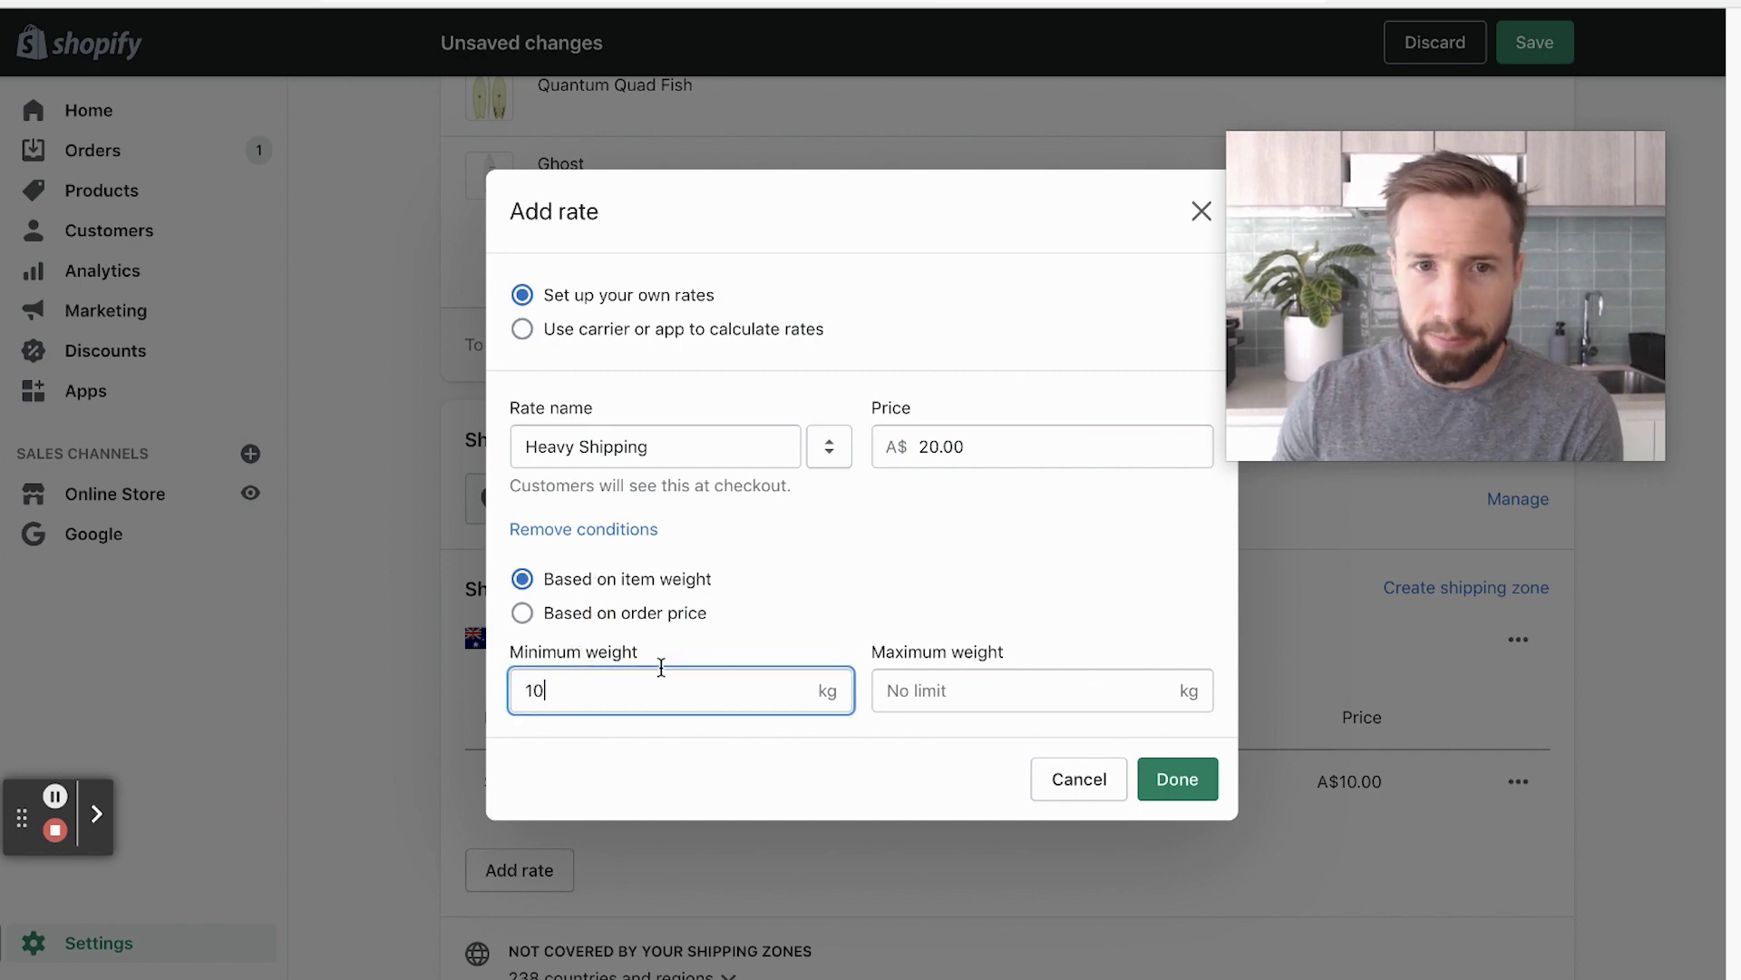
type("0")
left_click(1014, 696)
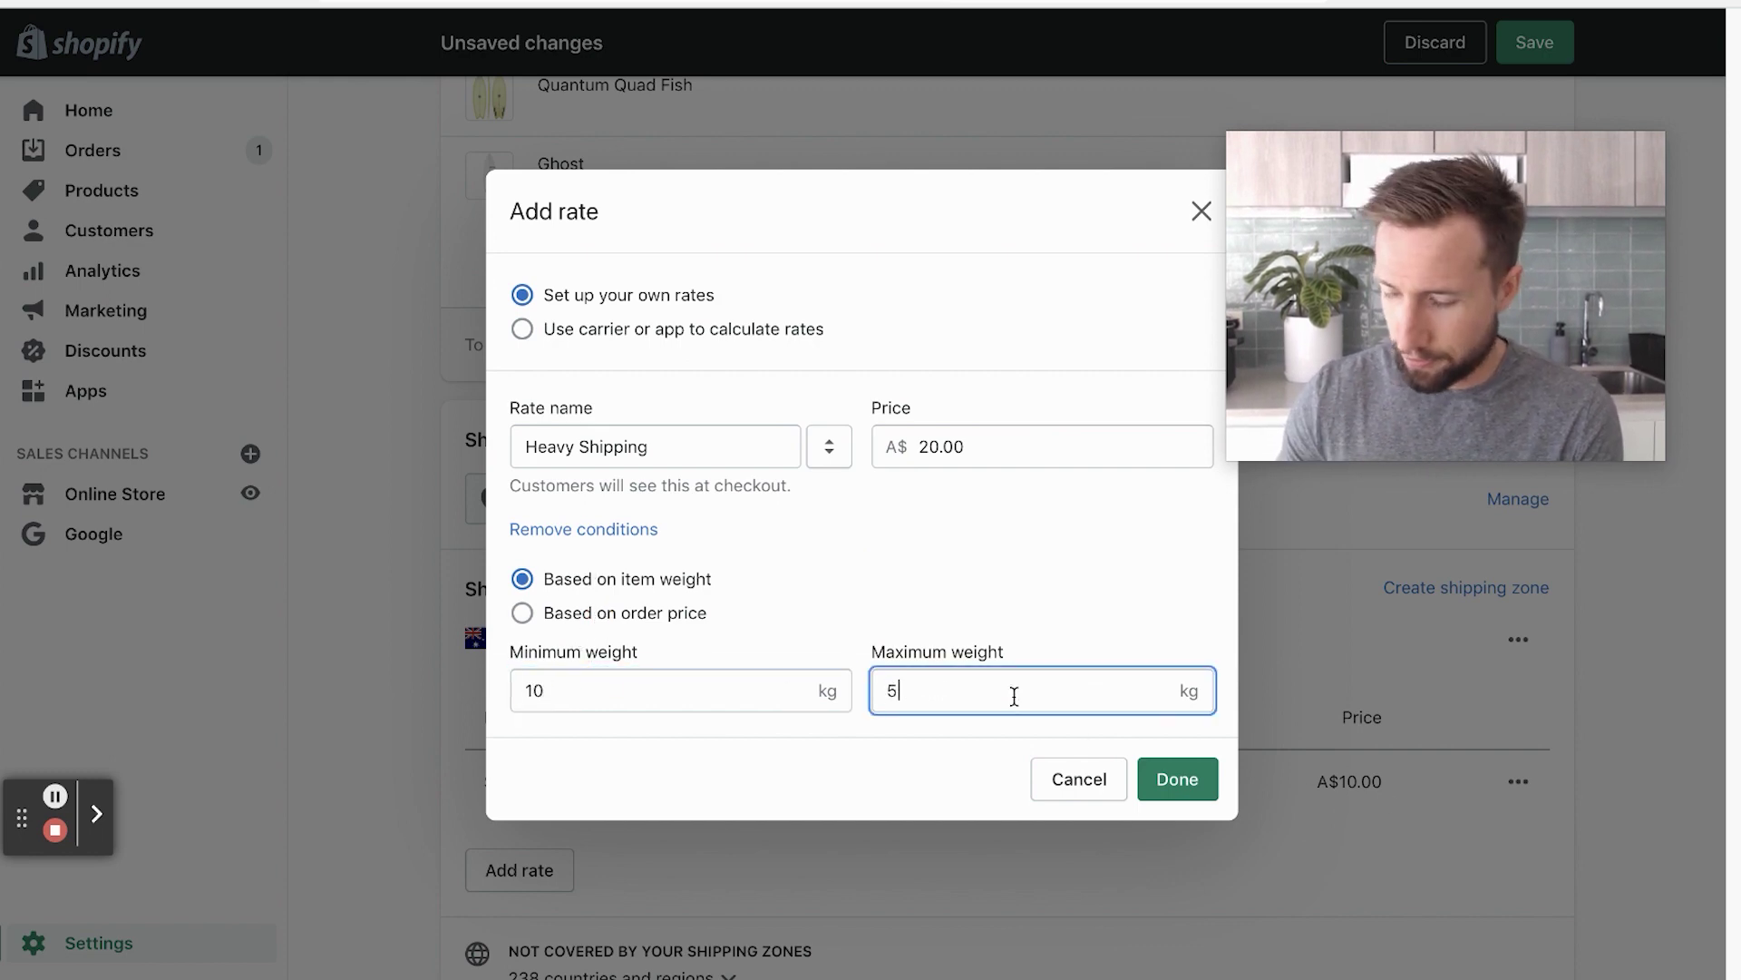
left_click(1177, 778)
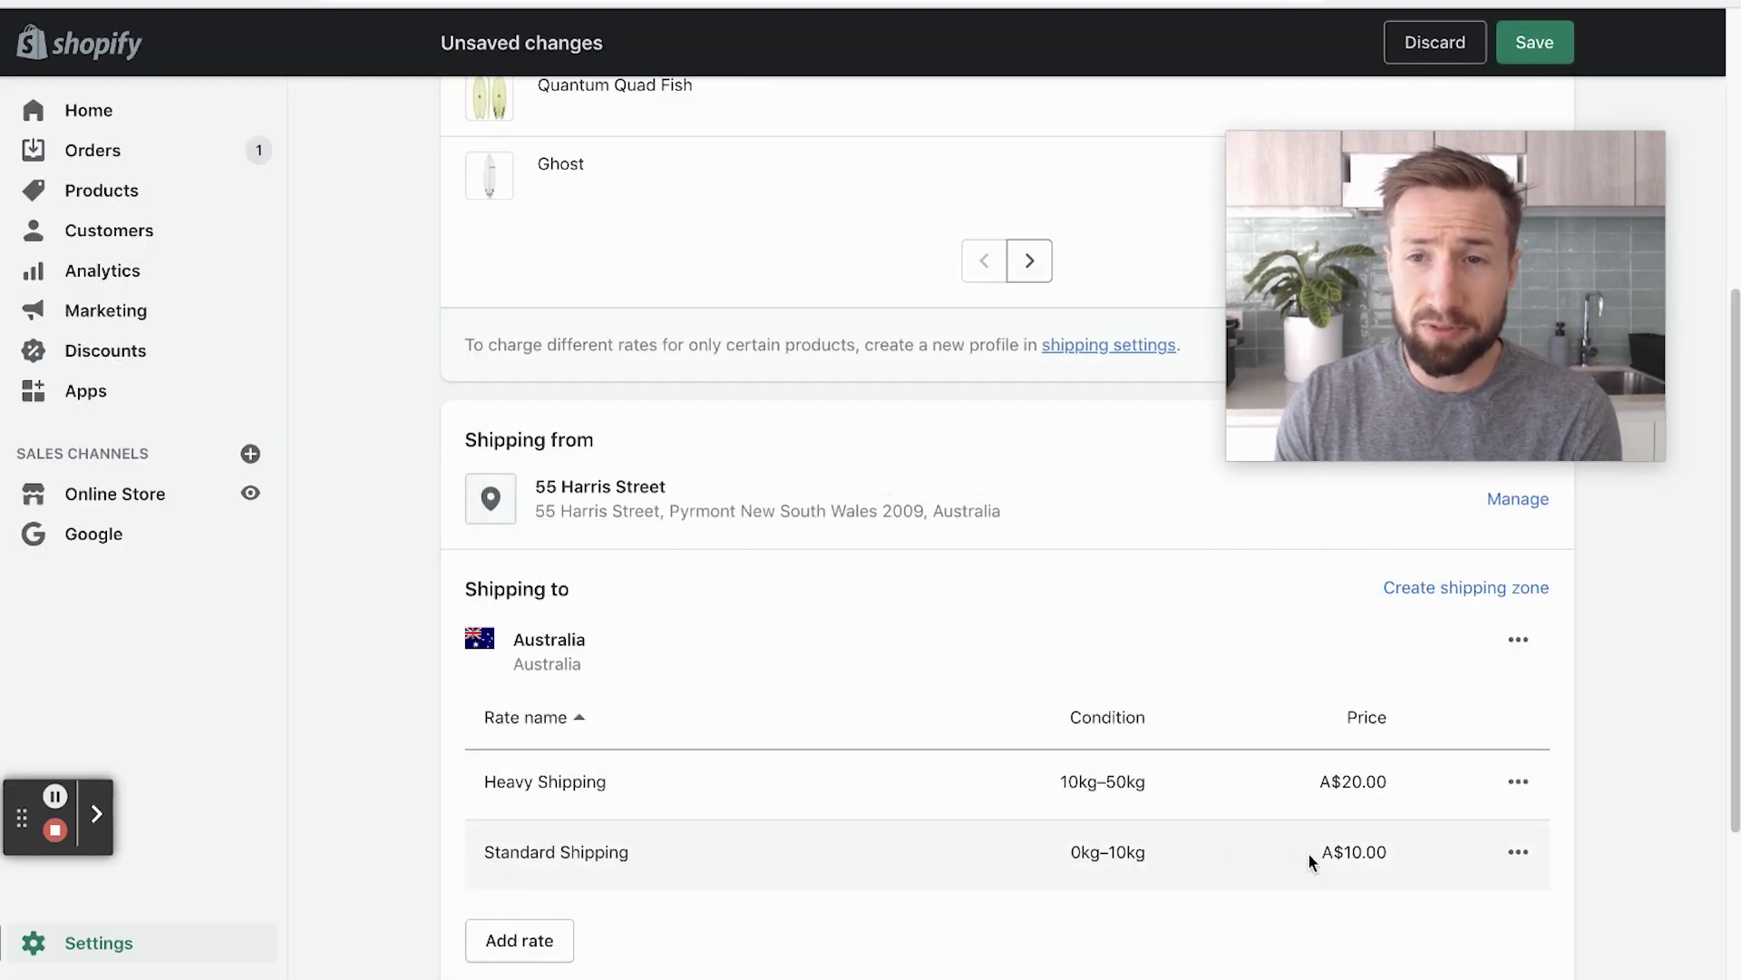
Step: Compare the Standard and Heavy Shipping weight ranges in the rates table
left_click_drag(1064, 869, 1155, 858)
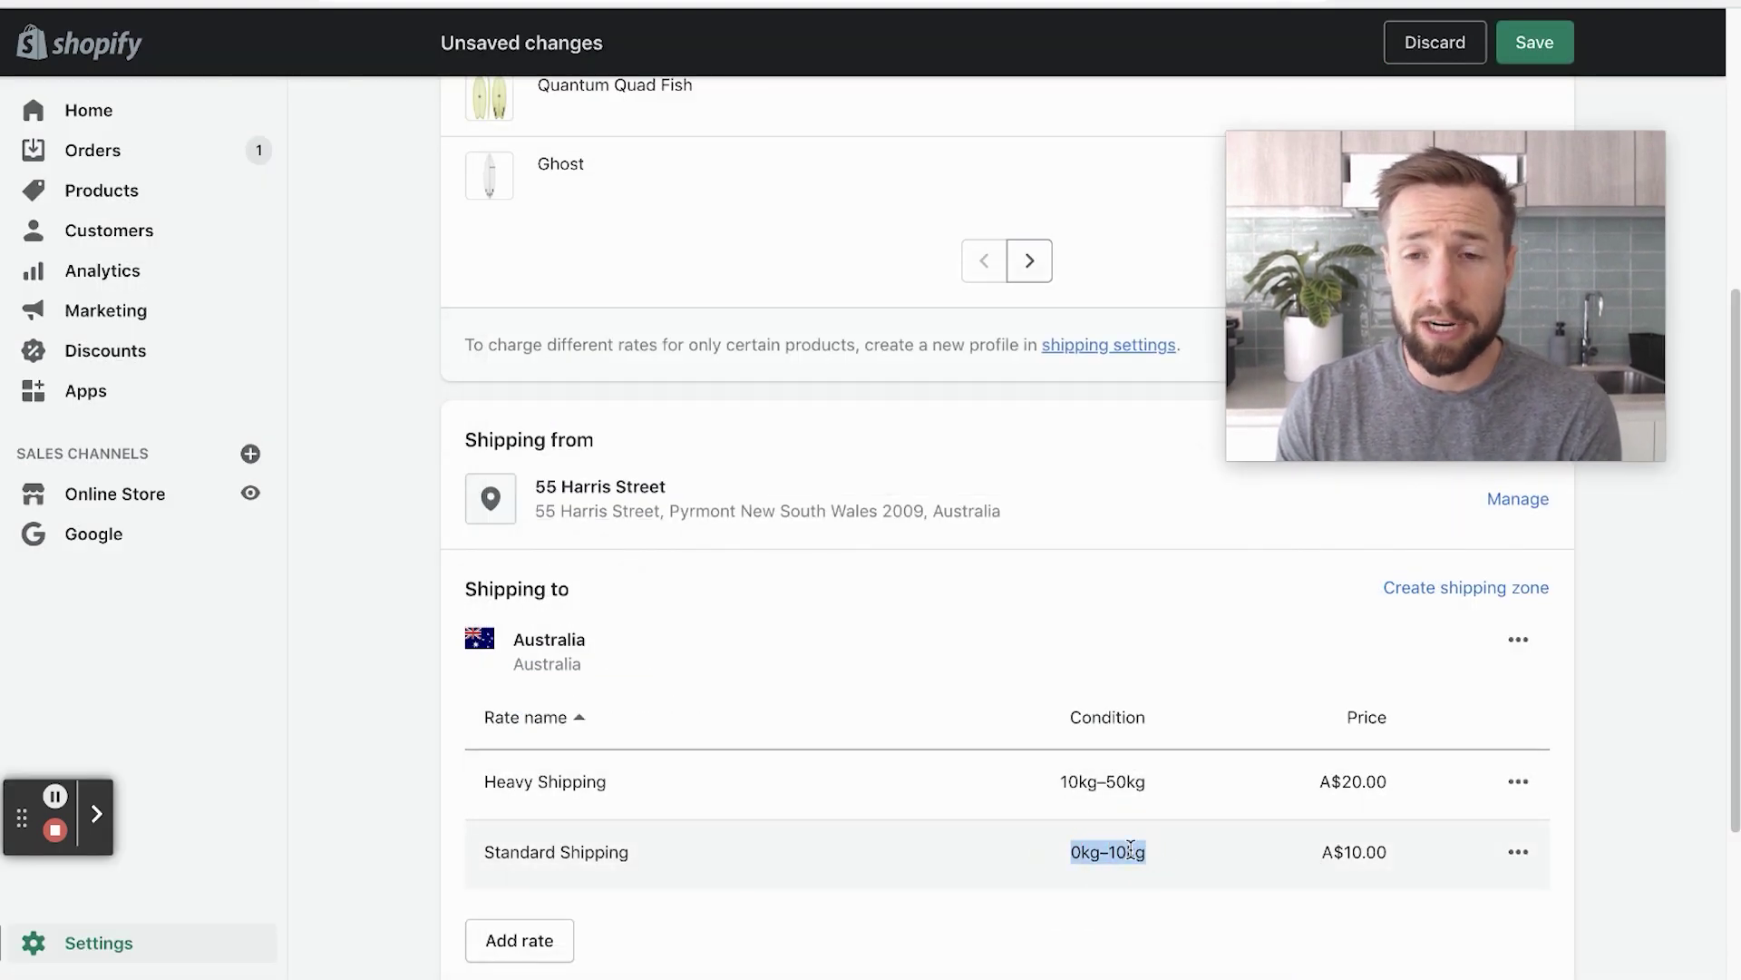
left_click_drag(1285, 795, 1392, 780)
left_click_drag(1051, 785, 1152, 782)
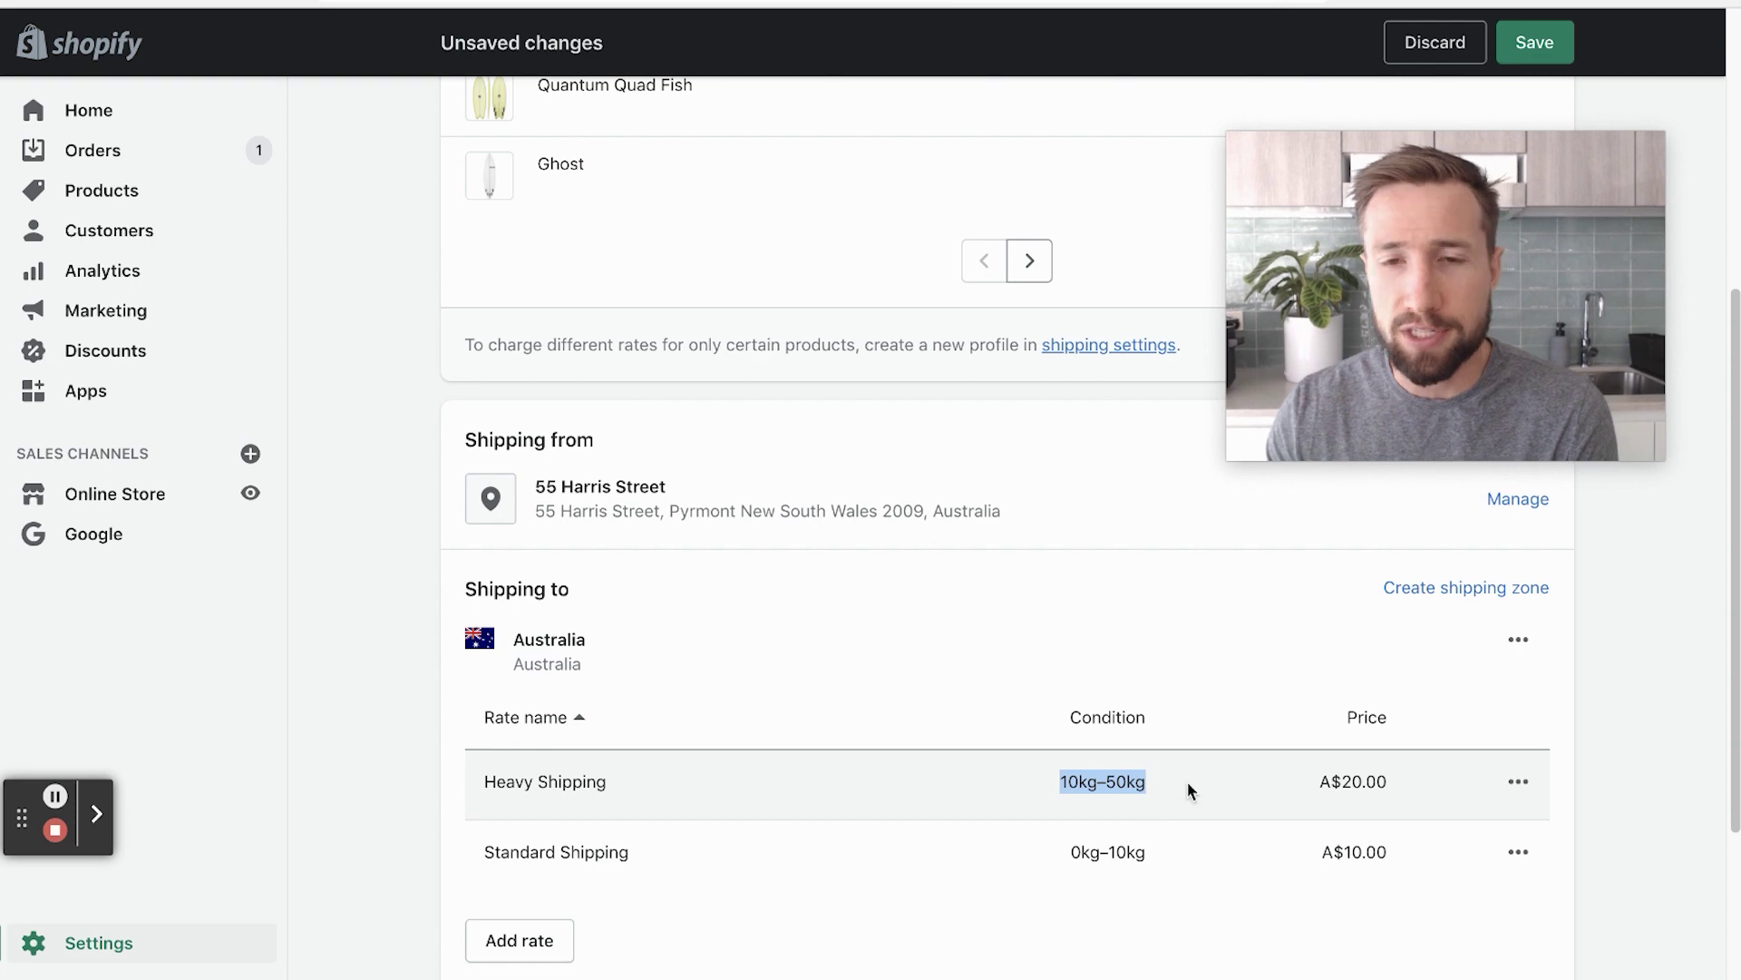
scroll(1147, 721, "down", 2)
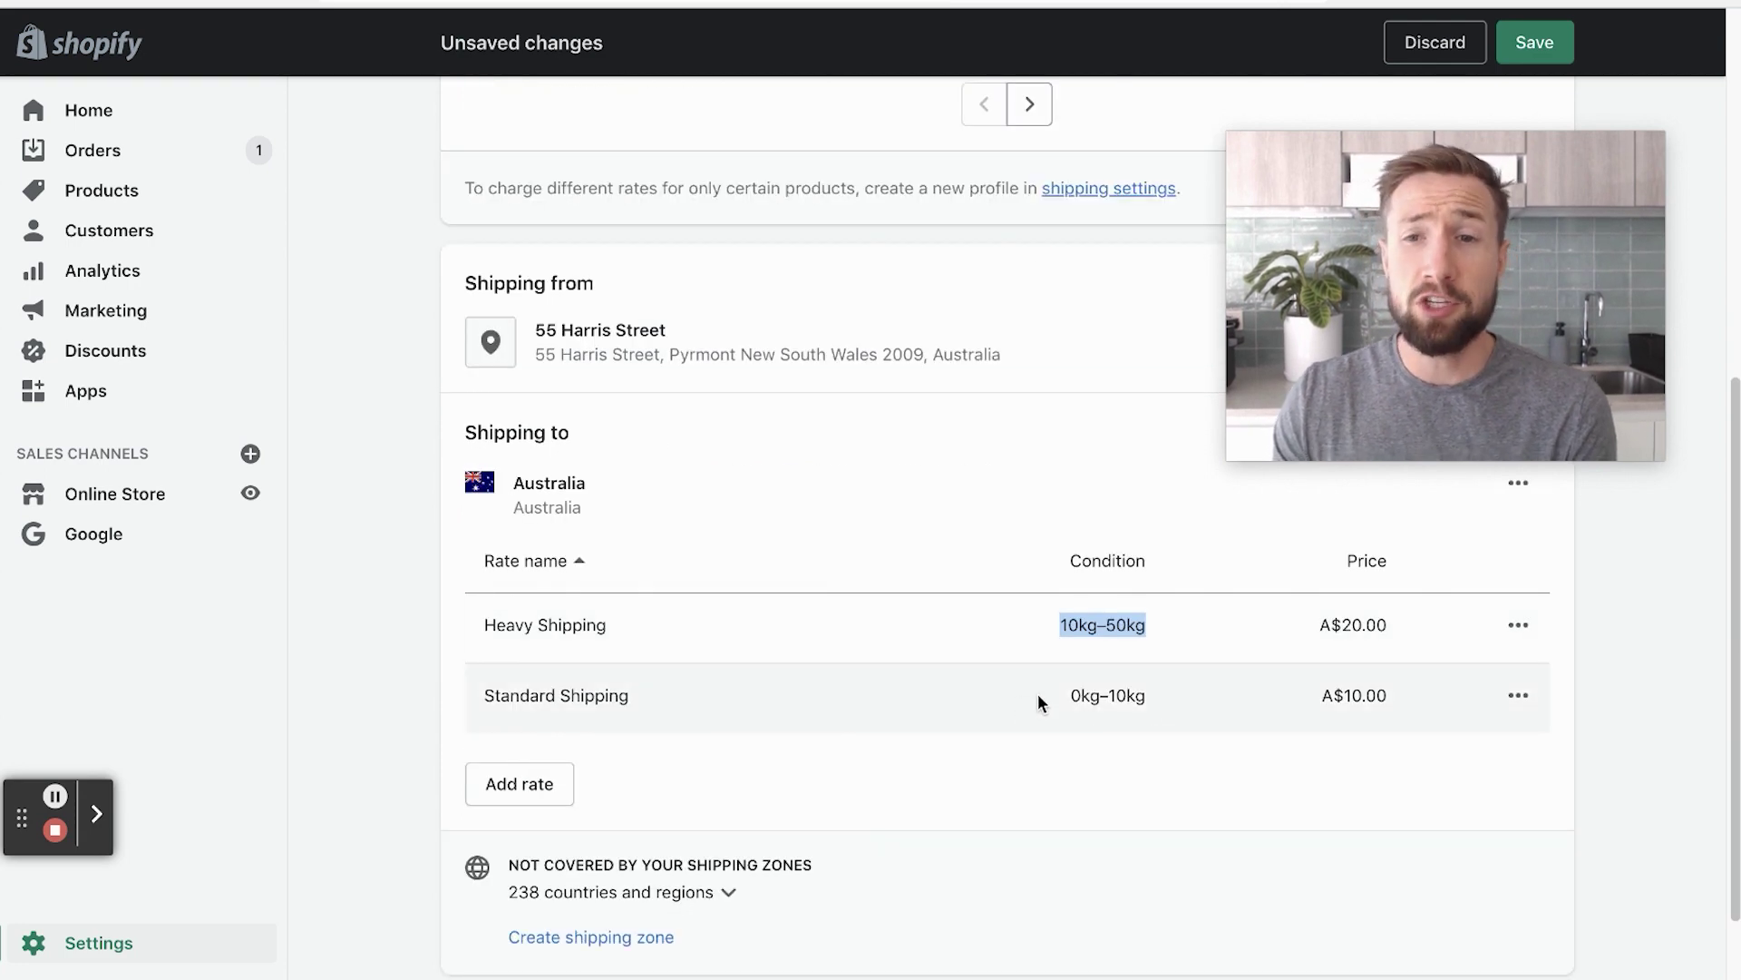
left_click(1519, 628)
Step: Delete both the Heavy Shipping and Standard Shipping weight-based rates
left_click(1483, 731)
left_click(1518, 625)
left_click(1479, 726)
Step: Add a new 'Standard Shipping' rate at A$10.00 for order prices A$0.00–A$50.00
left_click(520, 683)
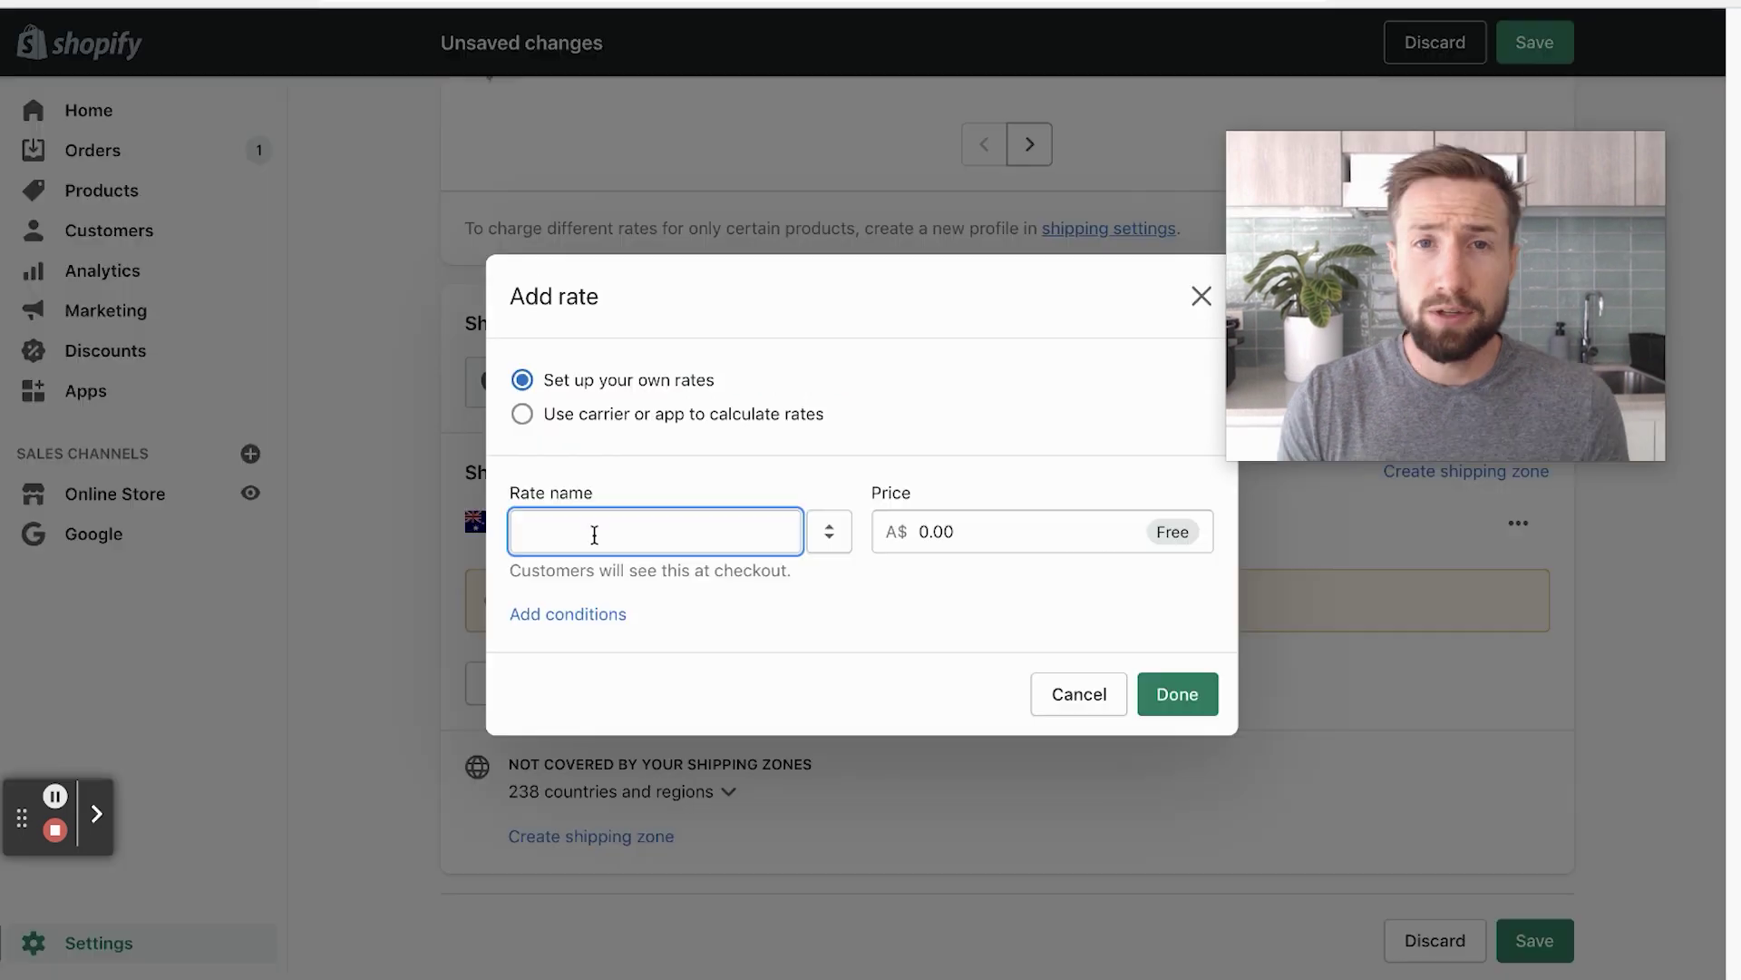
type("Standard Shipping")
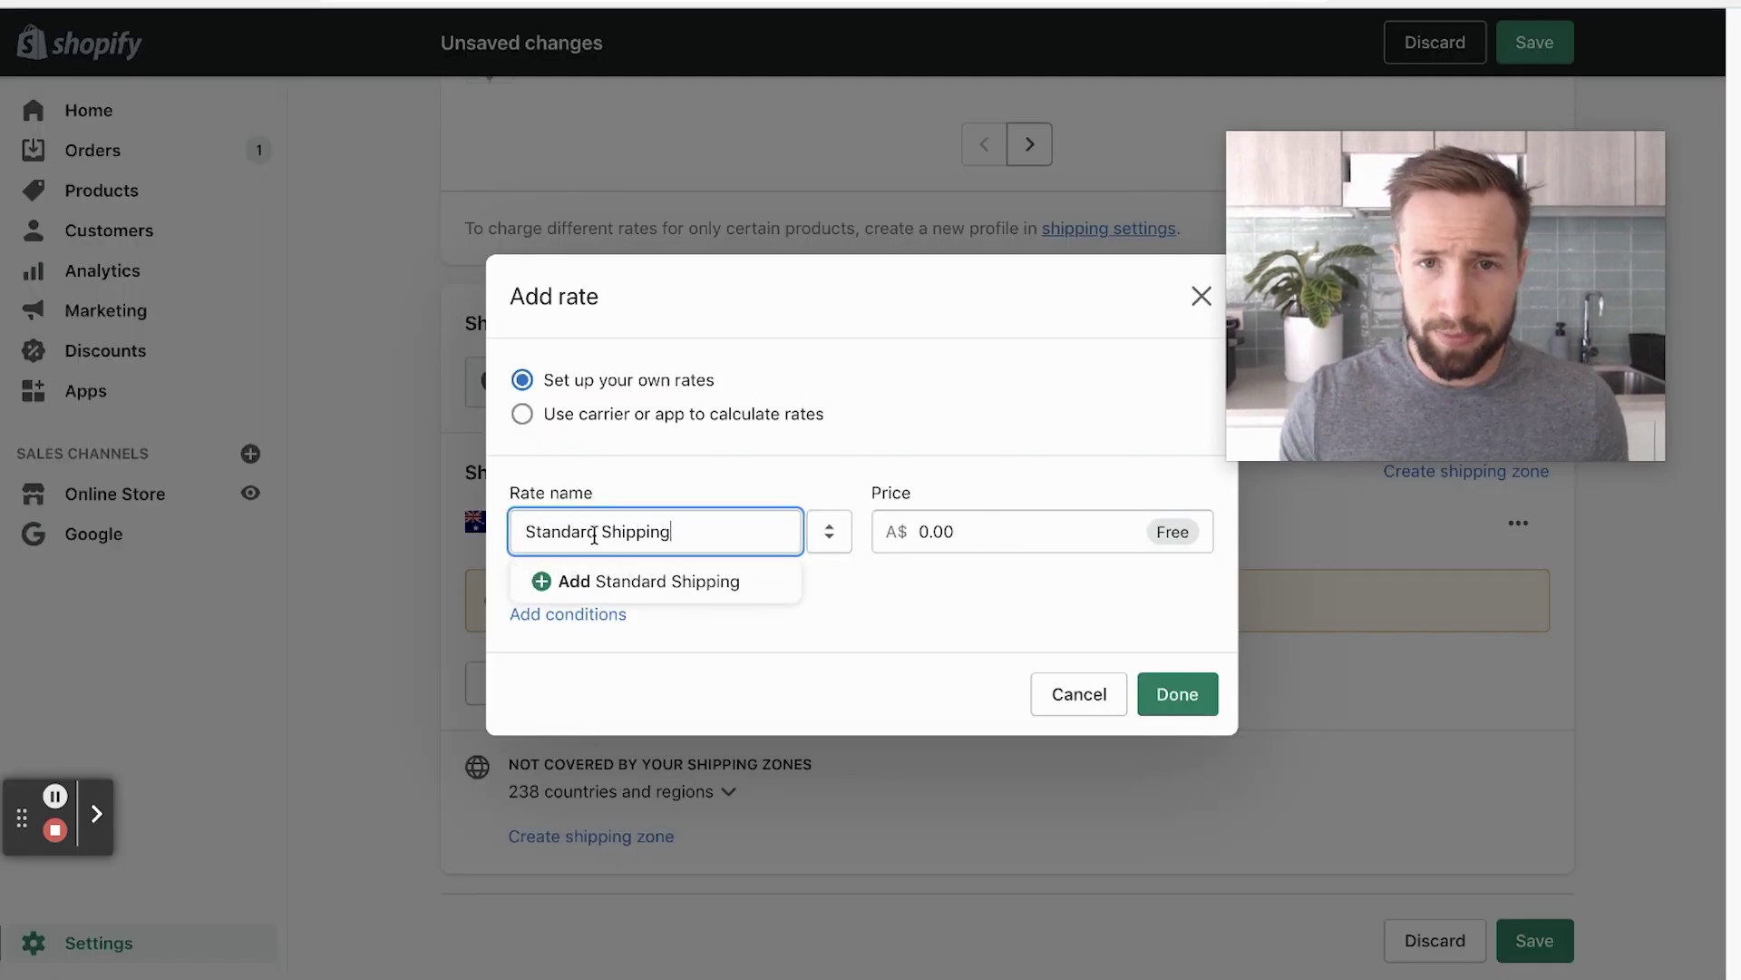
left_click(862, 534)
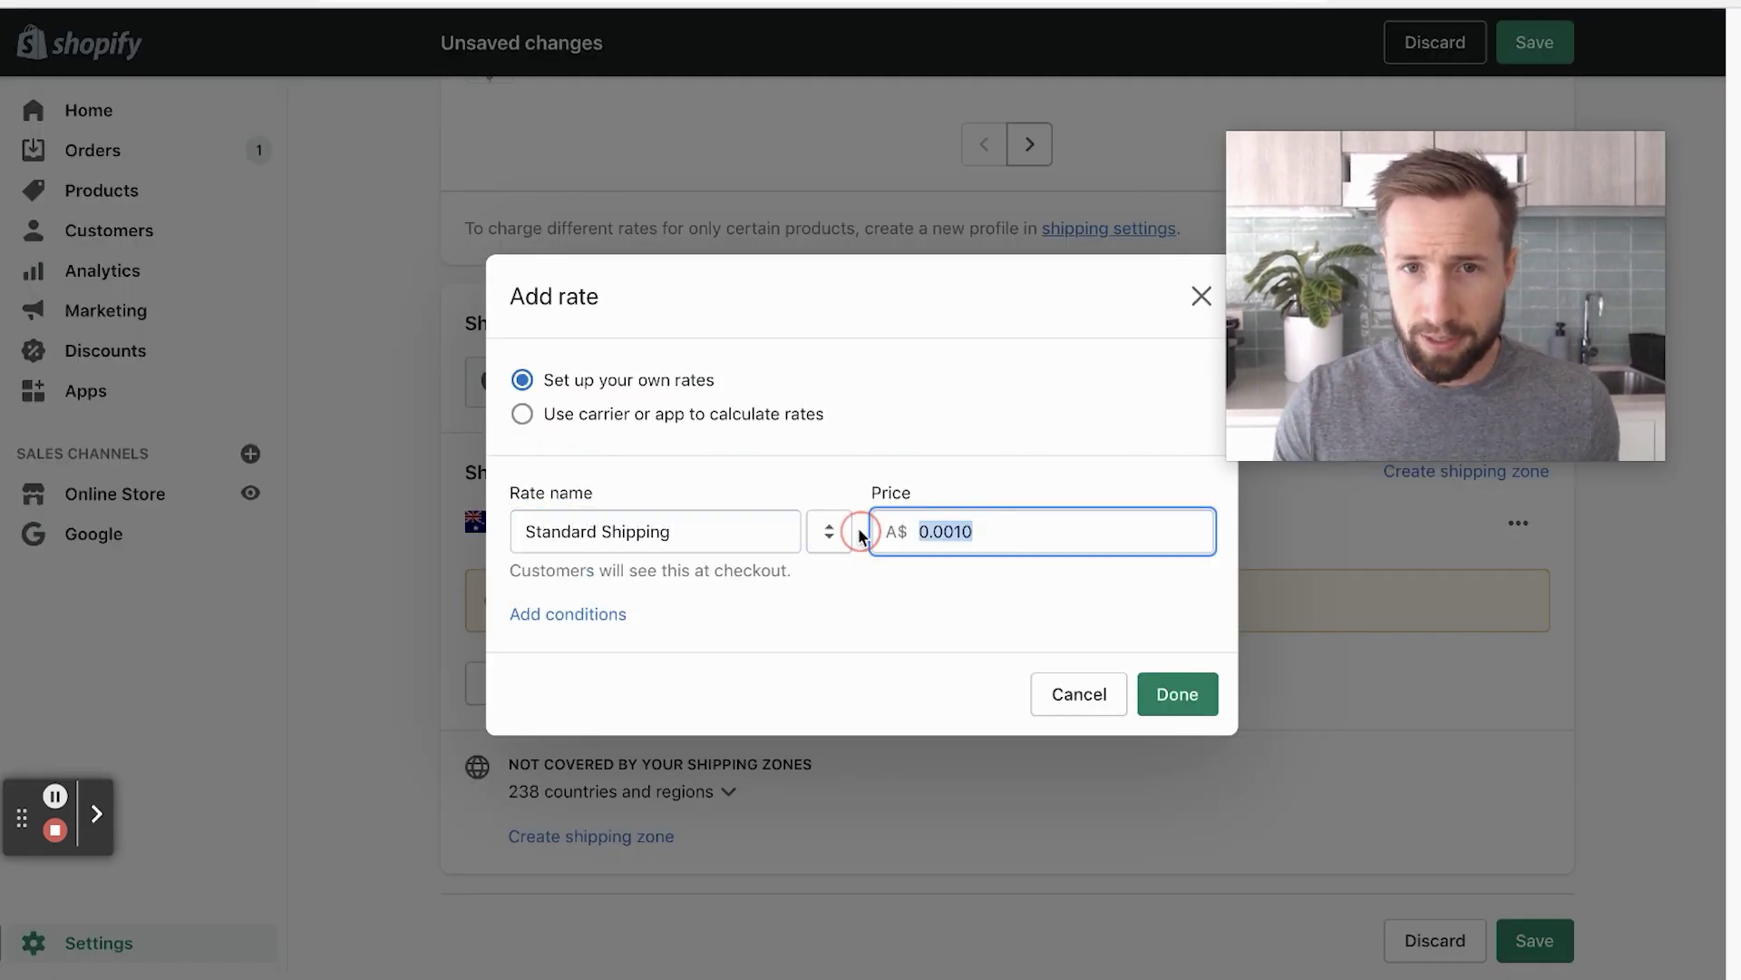
type("10")
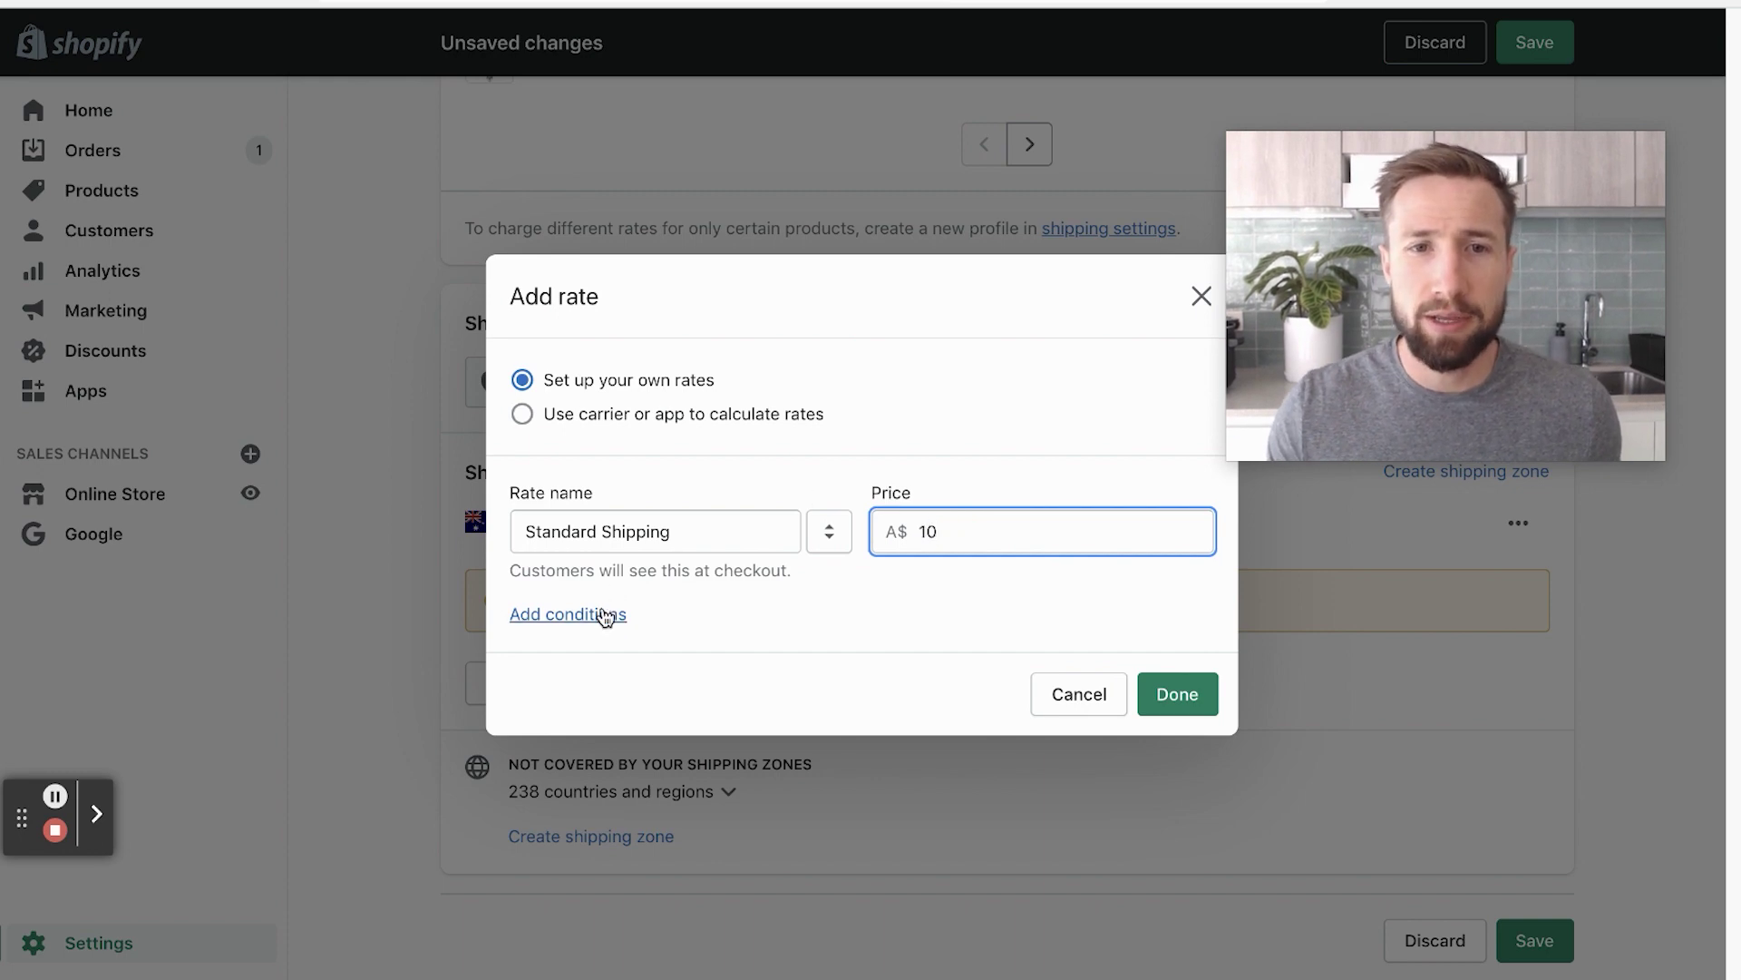
left_click(604, 614)
left_click(594, 613)
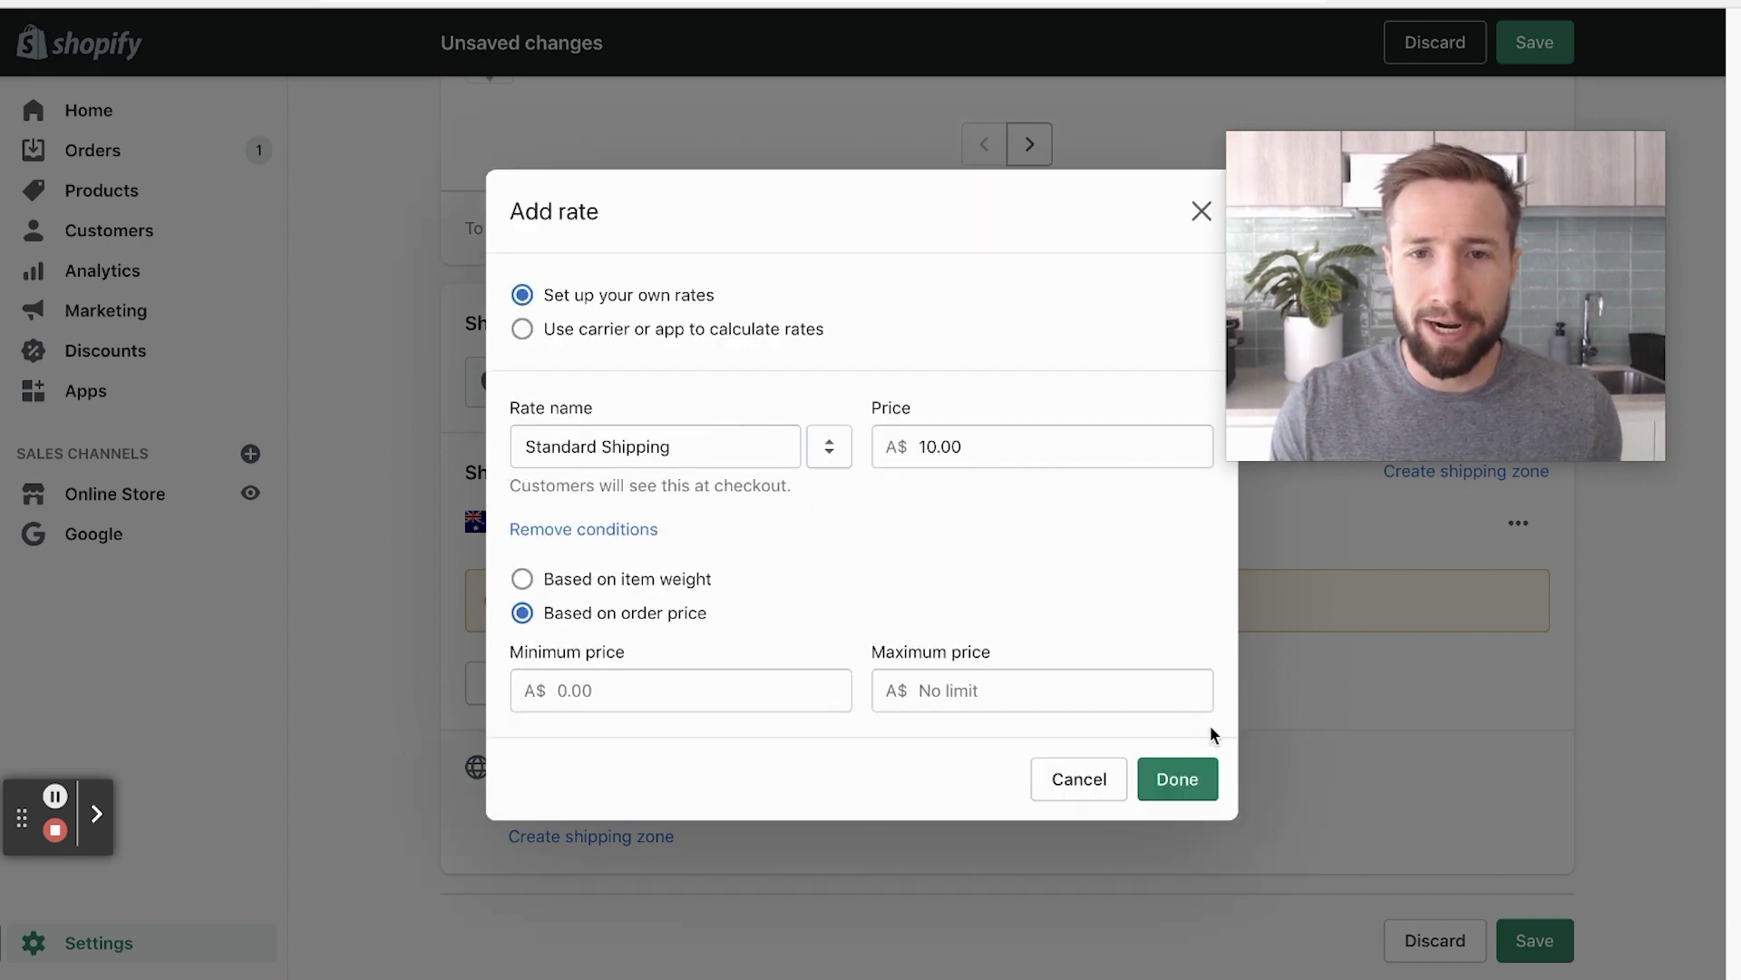
left_click(1073, 692)
type("50")
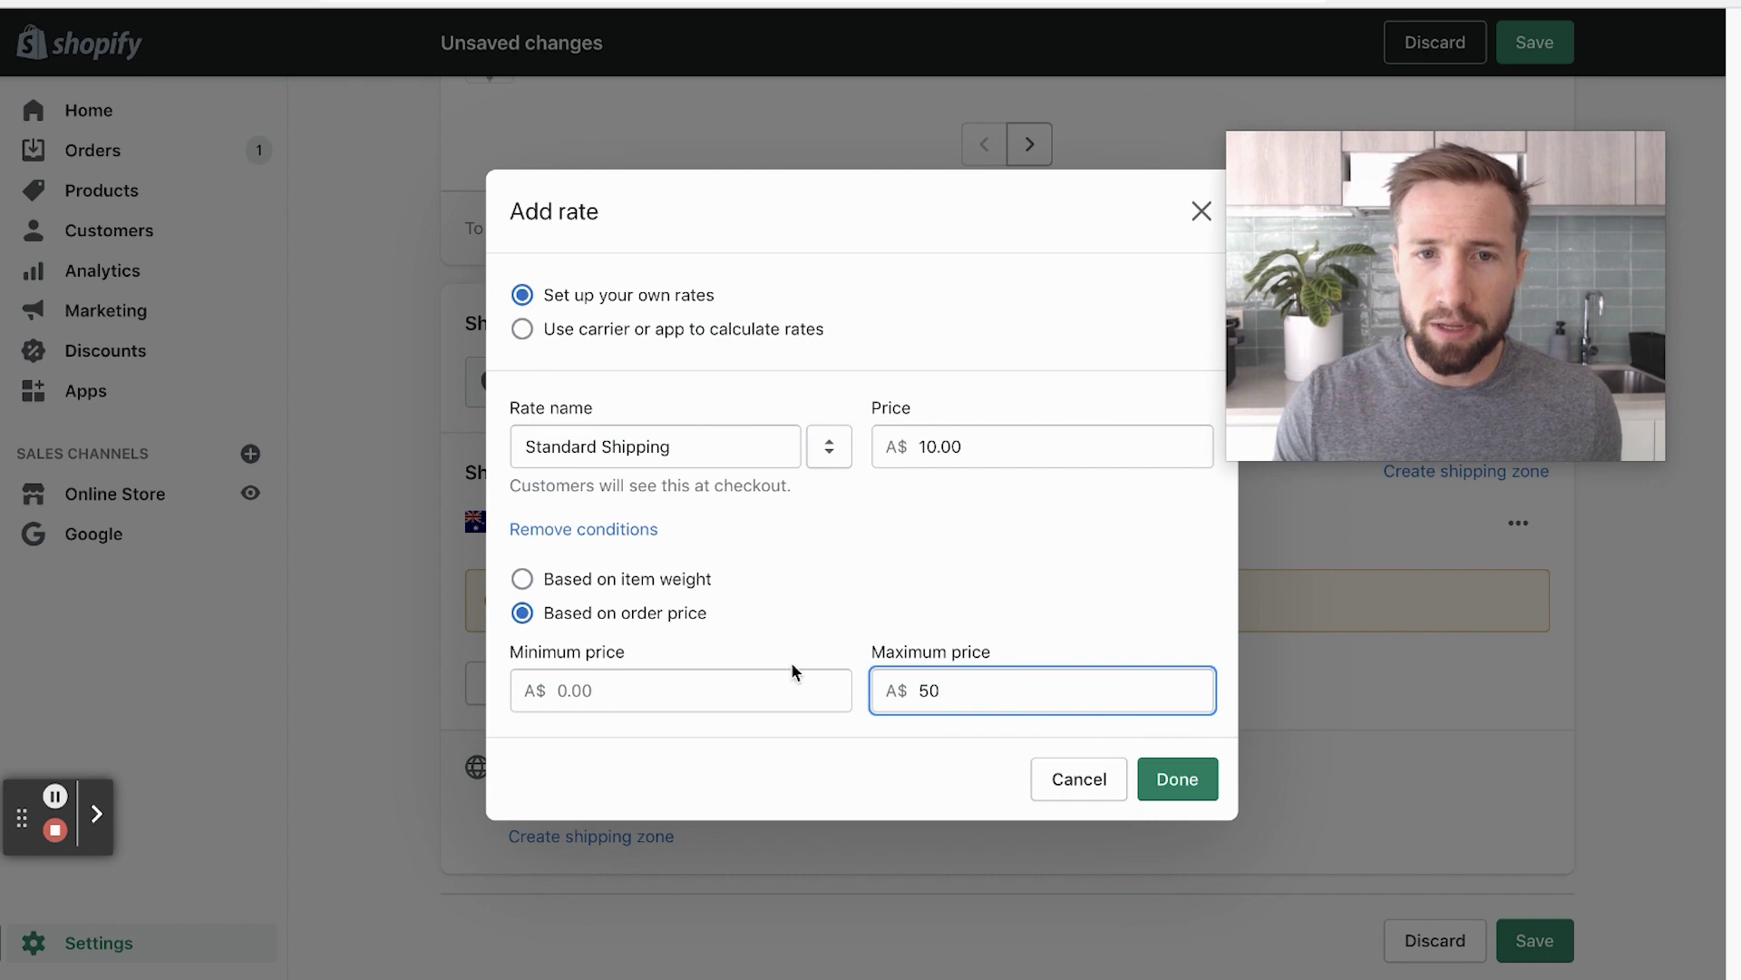
left_click(718, 685)
type("0")
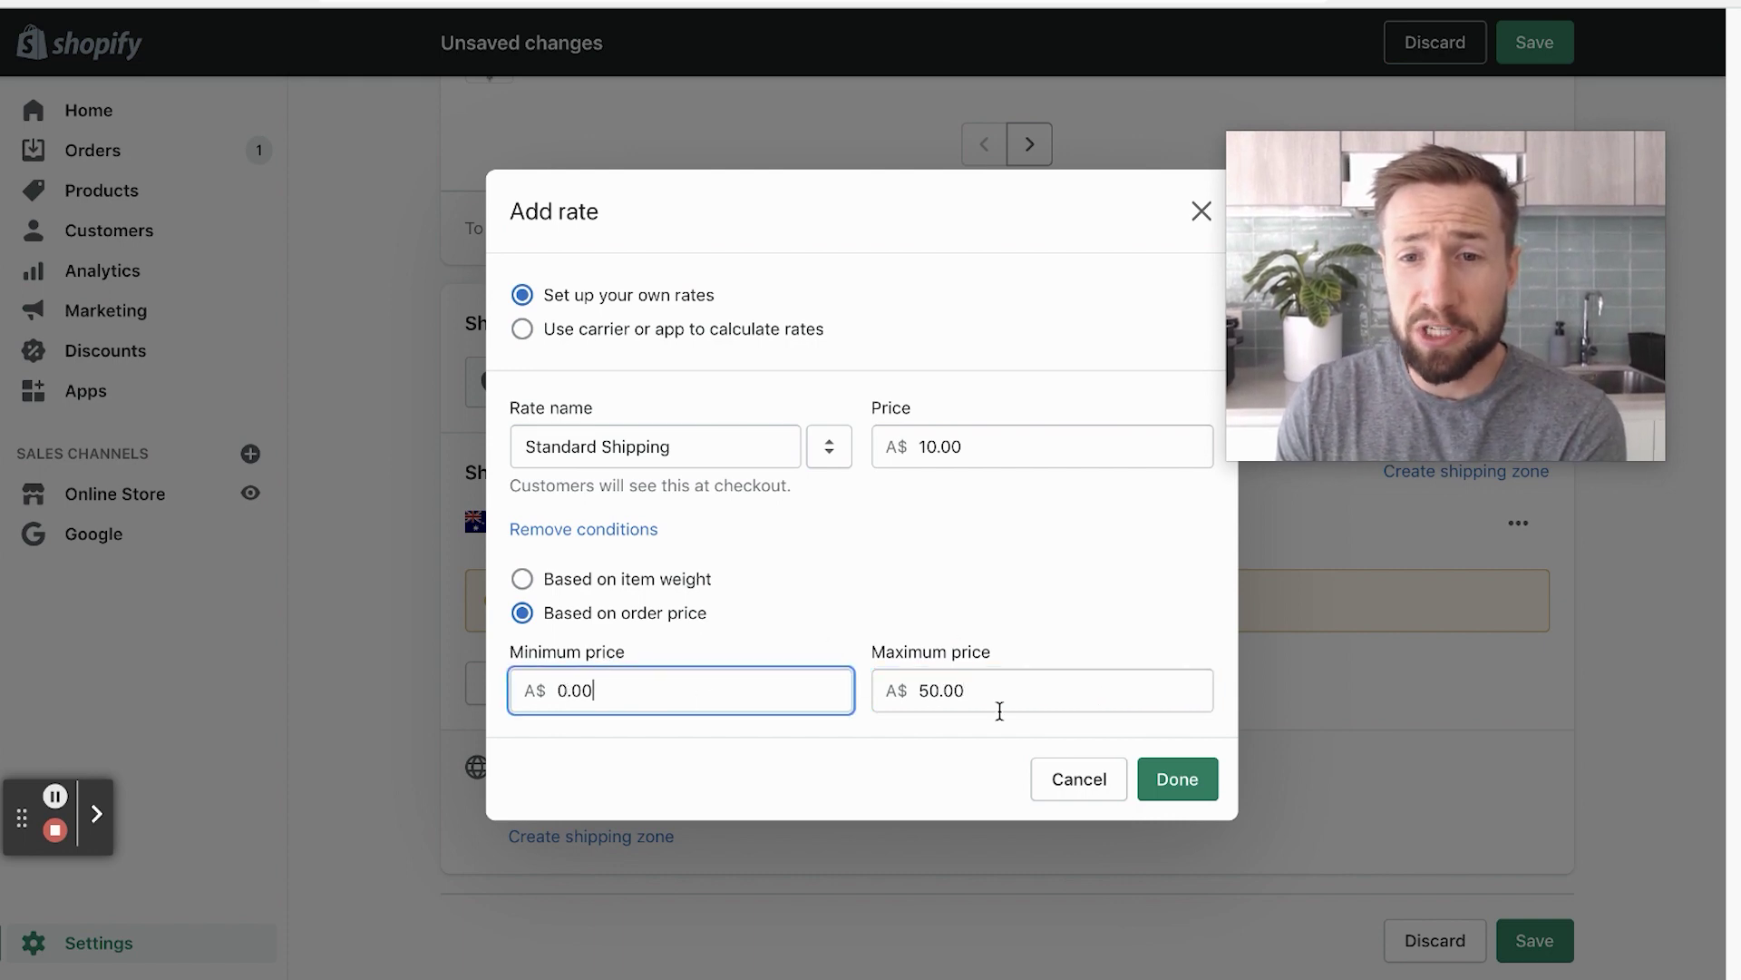
left_click(1177, 781)
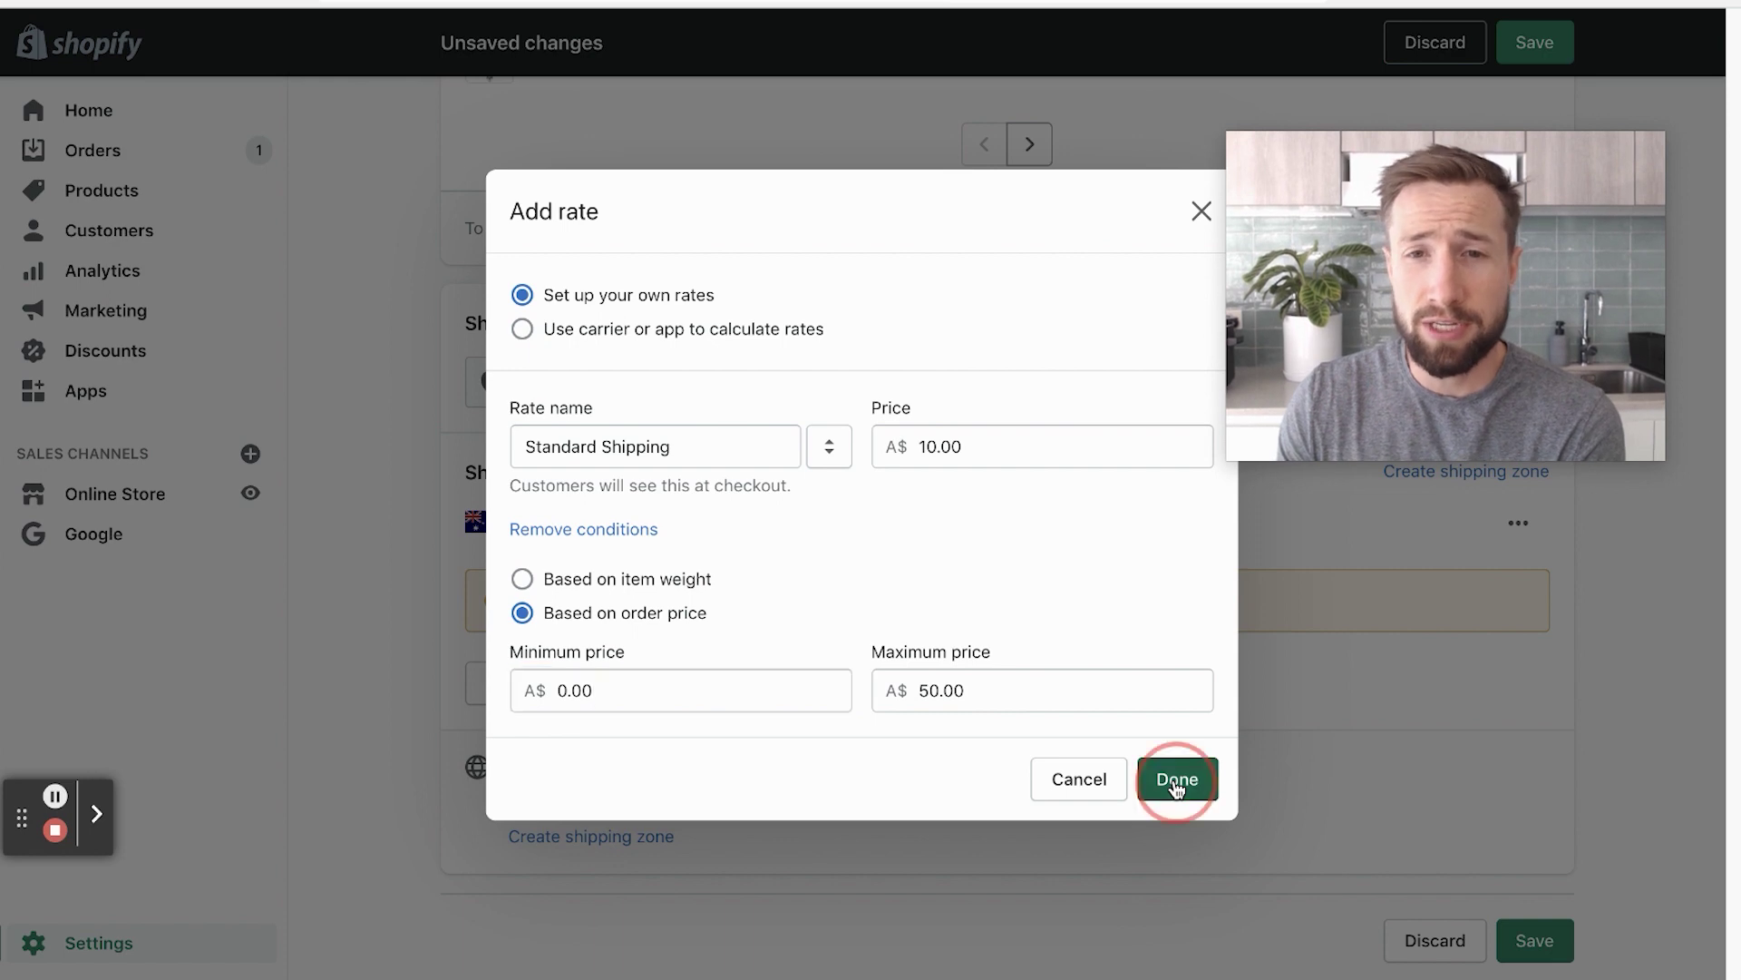
left_click(514, 751)
Step: Add a free 'Free Shipping on Orders over $50' rate with a minimum order price of A$50.00
left_click(598, 531)
type("Free Shipping on Orders over $50")
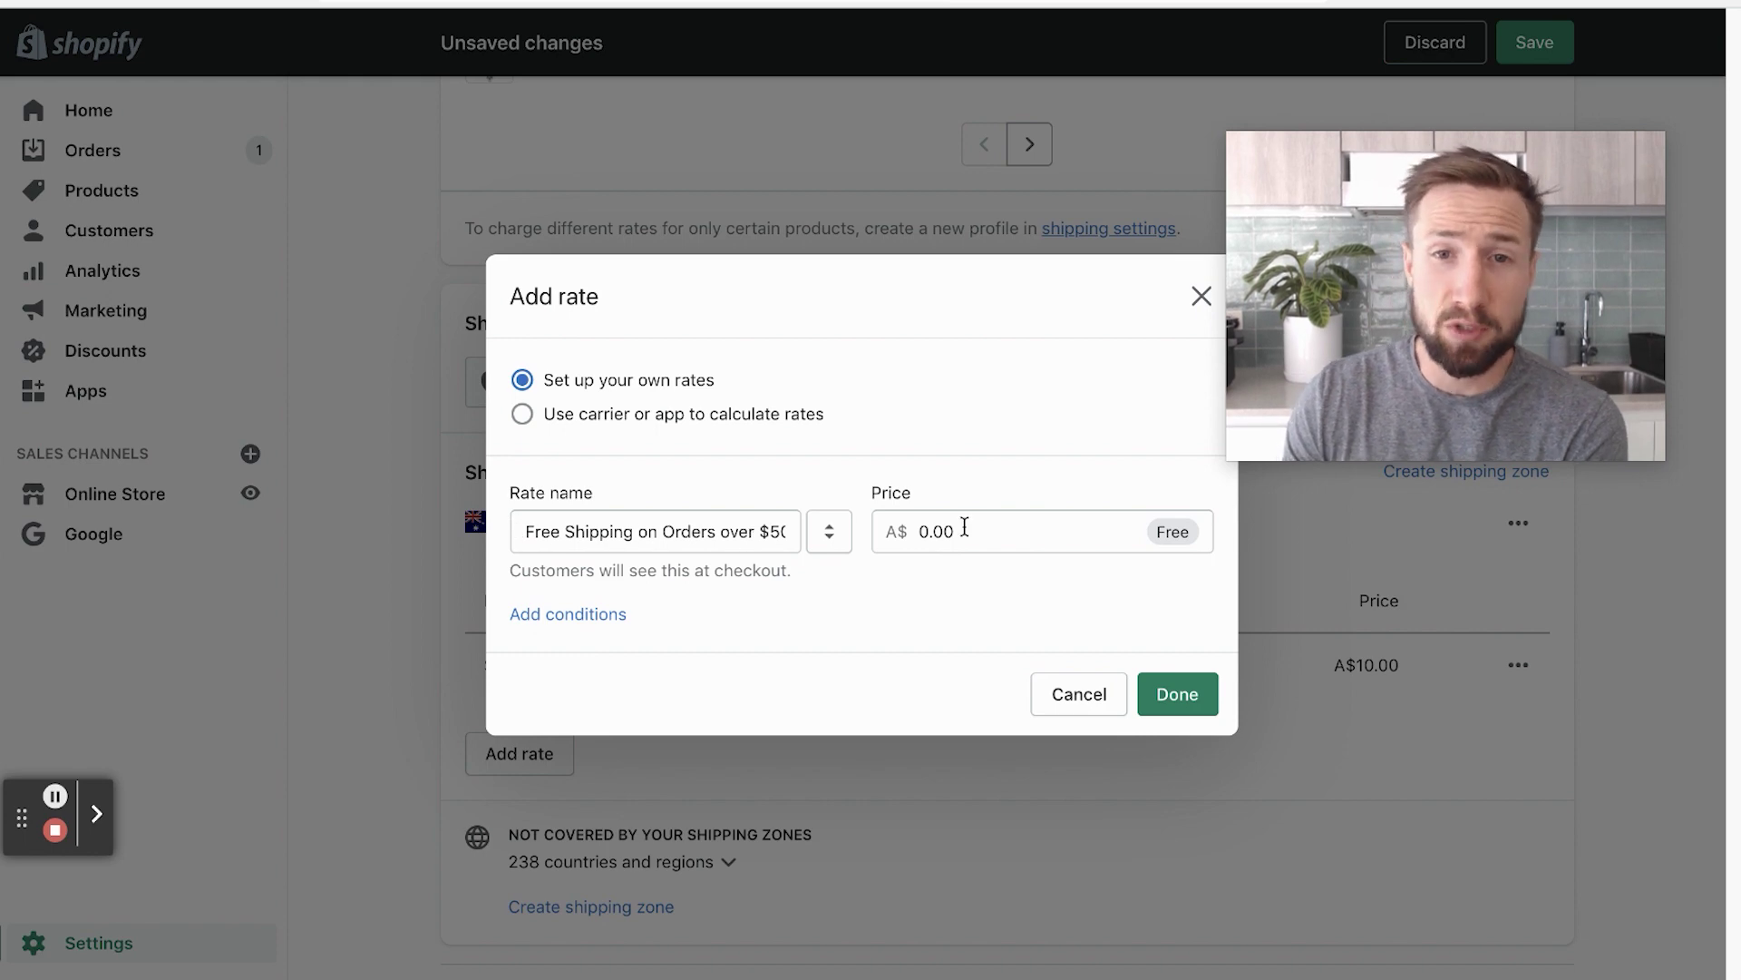
left_click(596, 616)
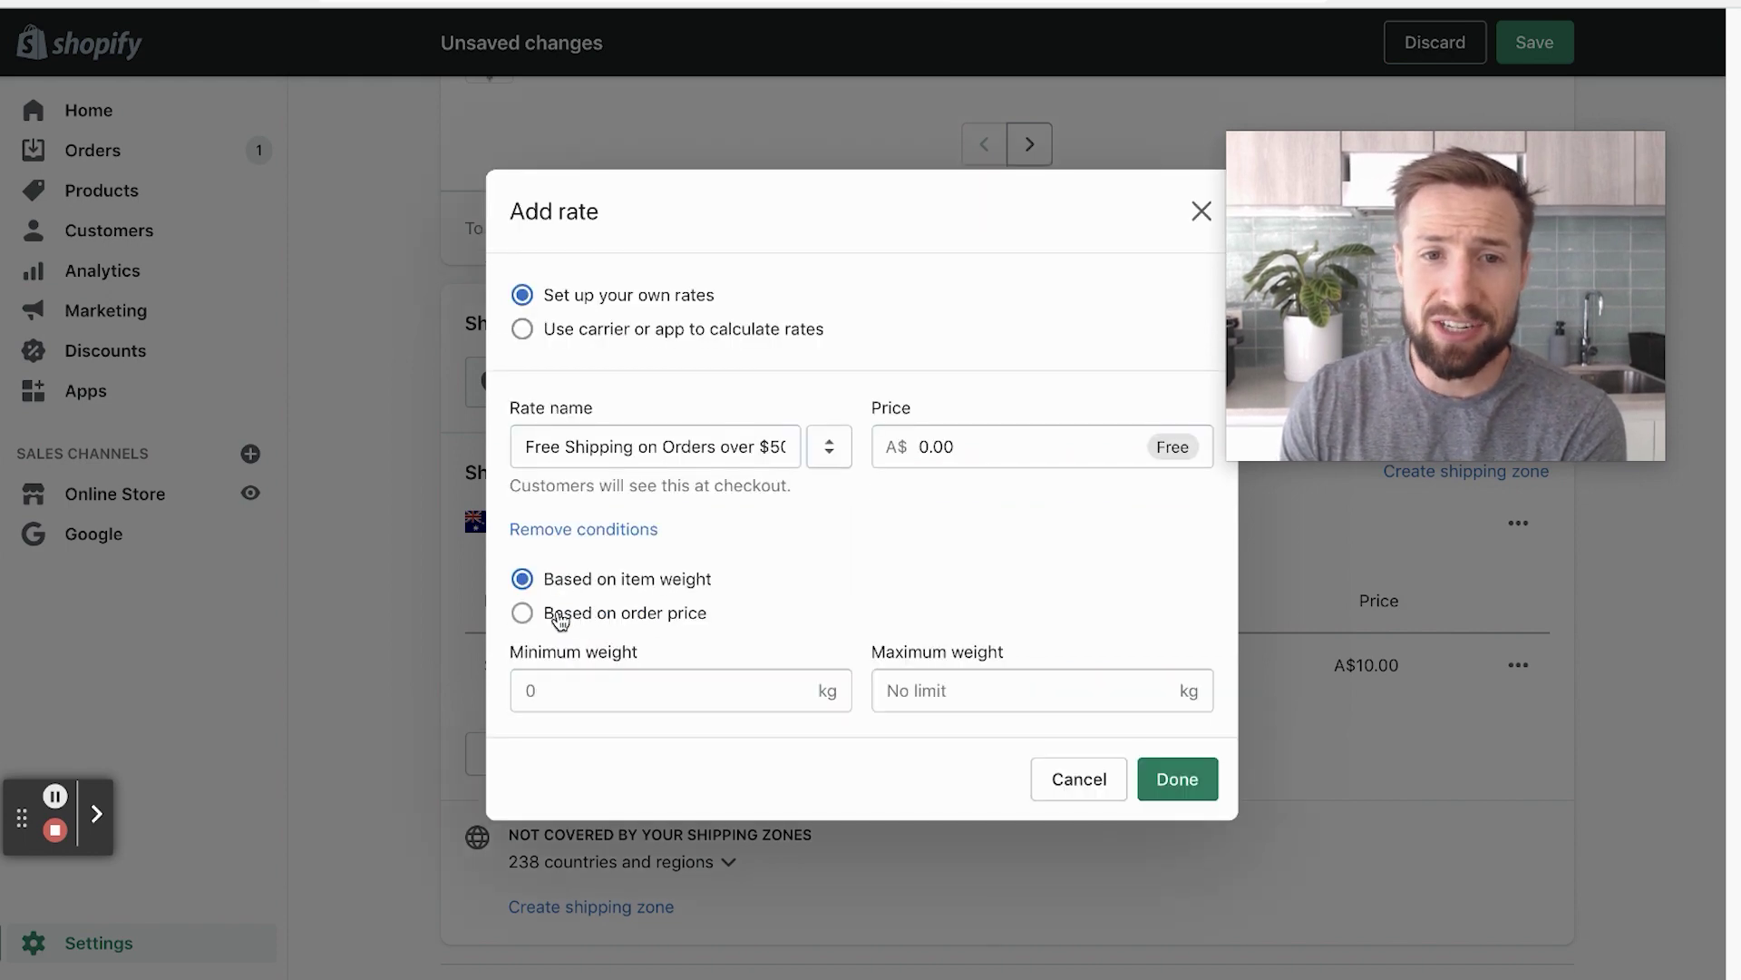
left_click(558, 614)
left_click(662, 687)
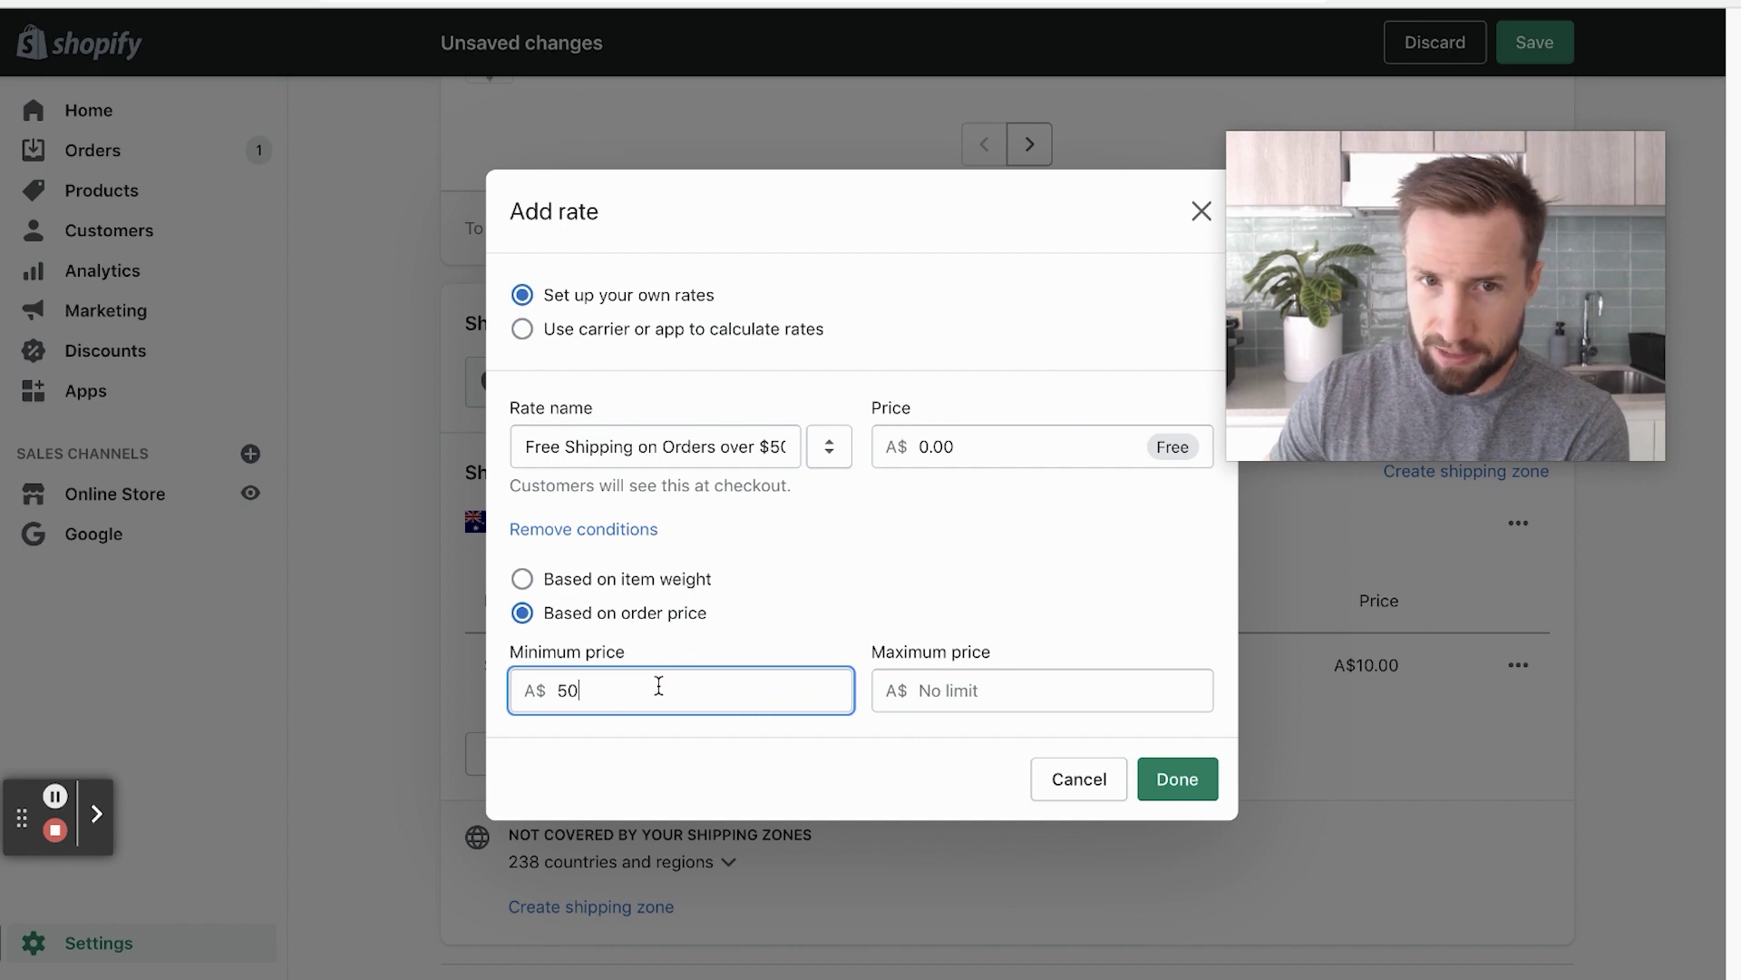
left_click(1157, 779)
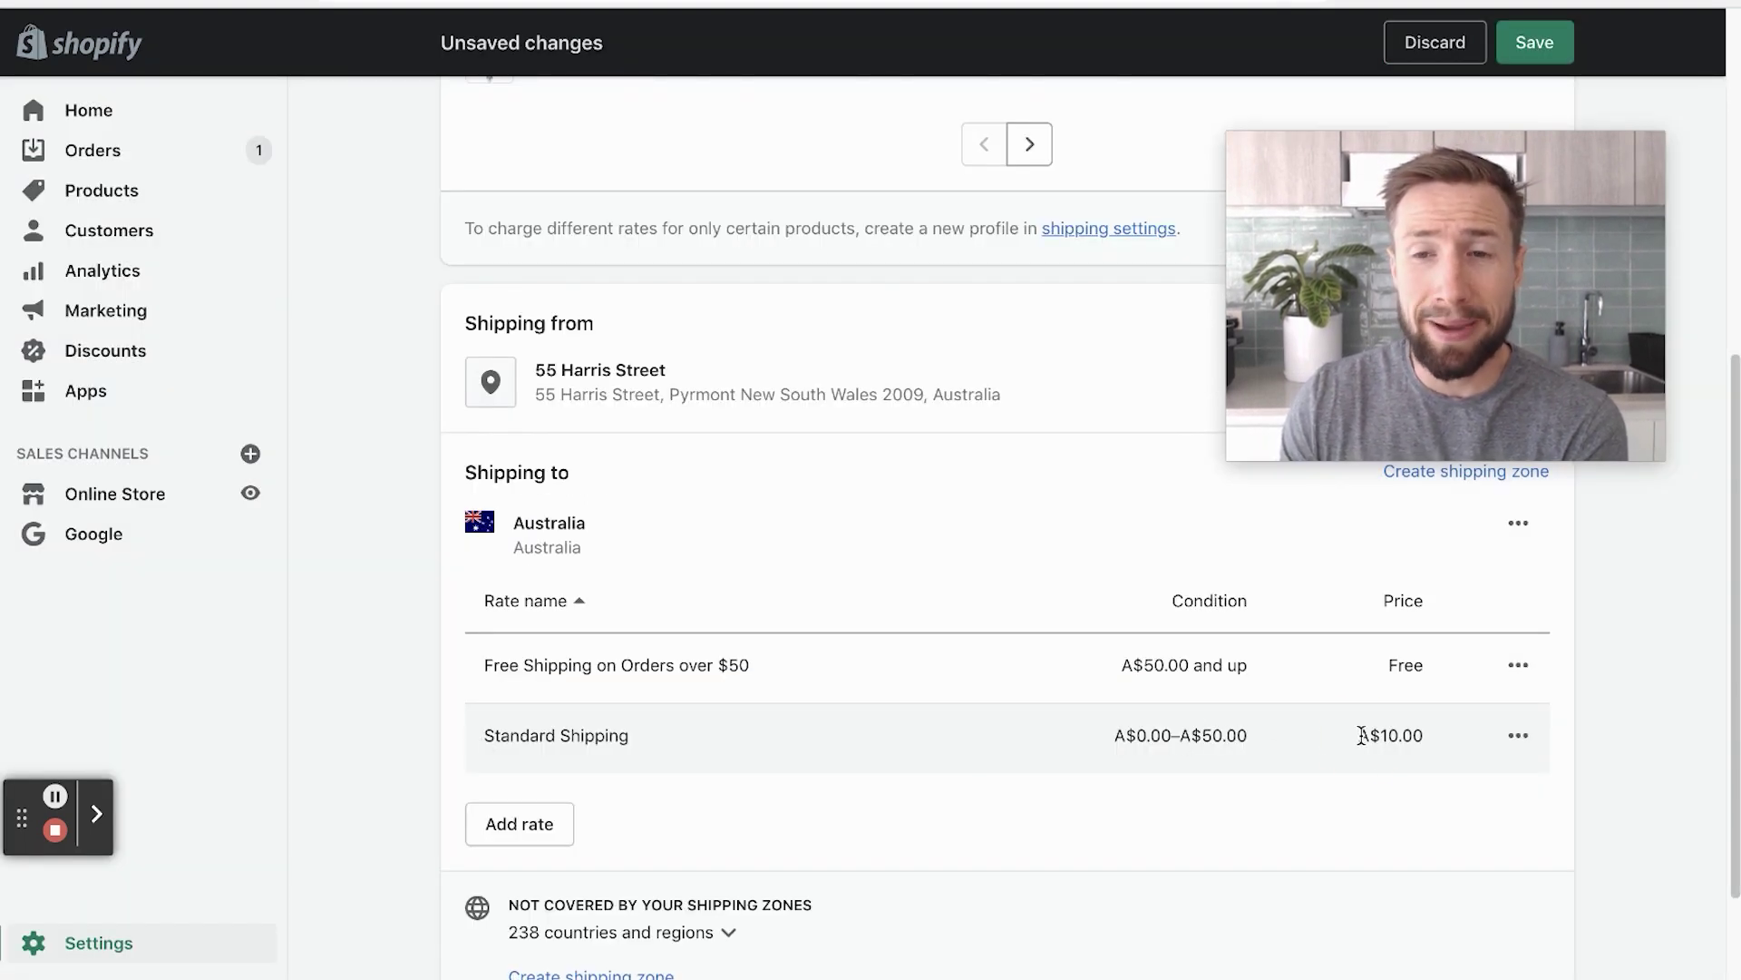
left_click_drag(1361, 735, 1457, 738)
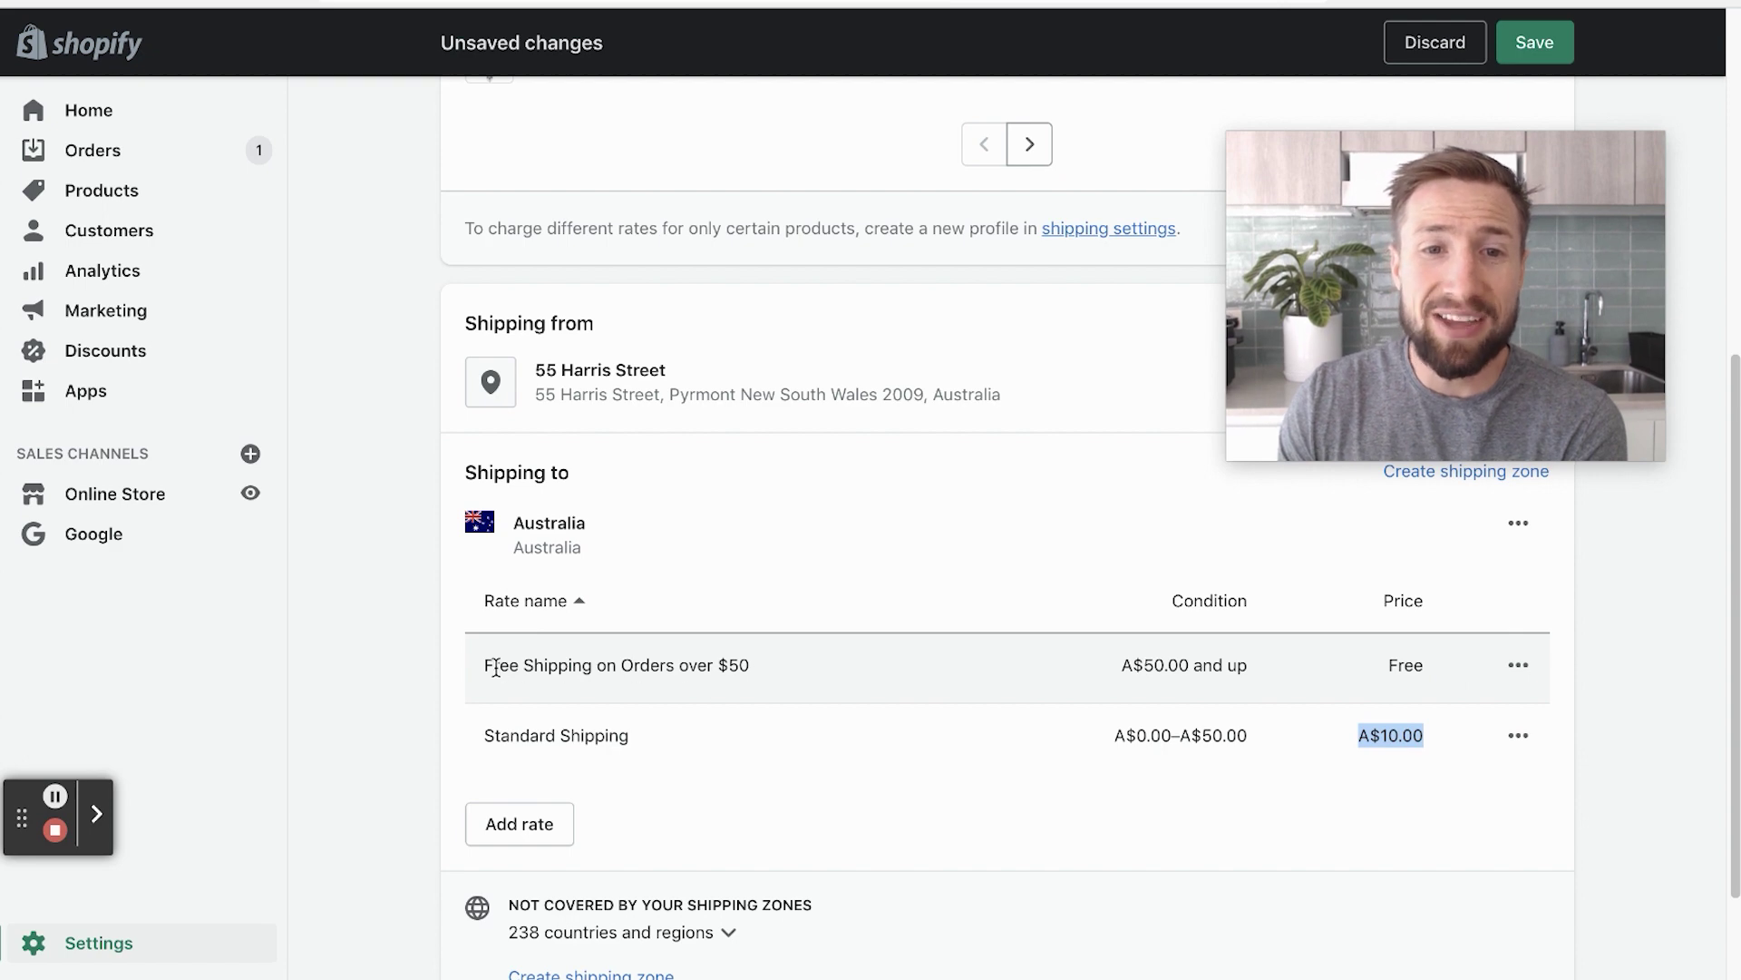
left_click_drag(496, 668, 777, 668)
left_click_drag(1357, 681, 1434, 673)
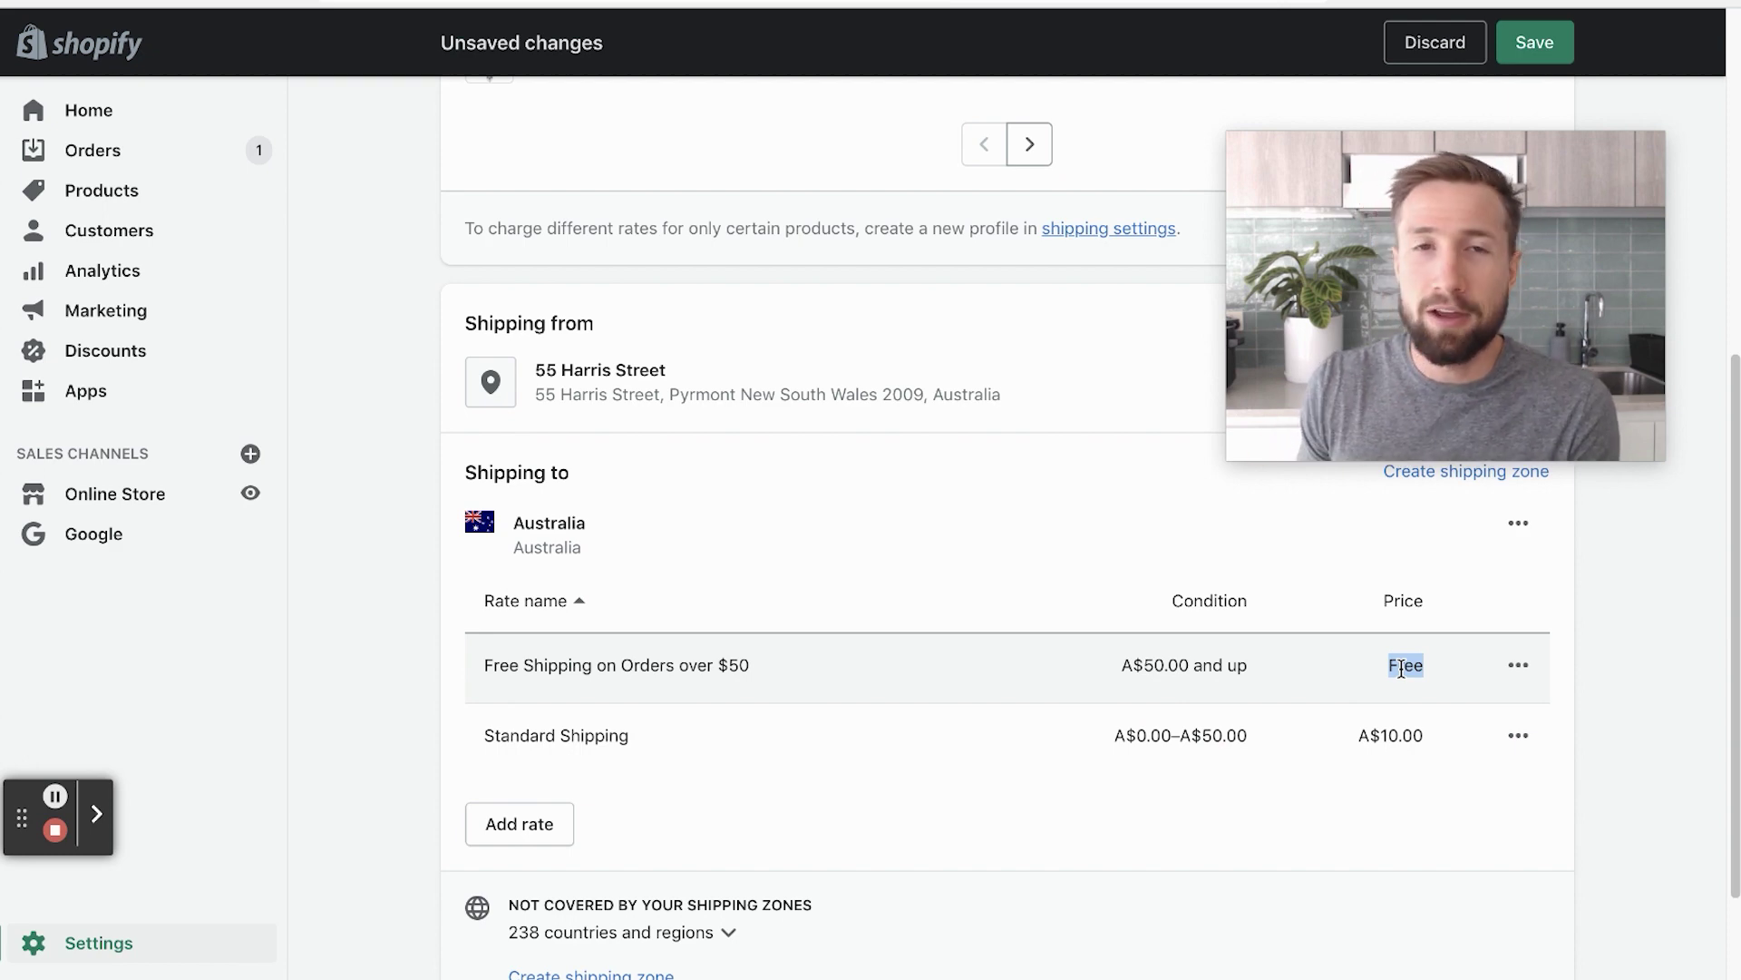
scroll(1402, 668, "up", 1)
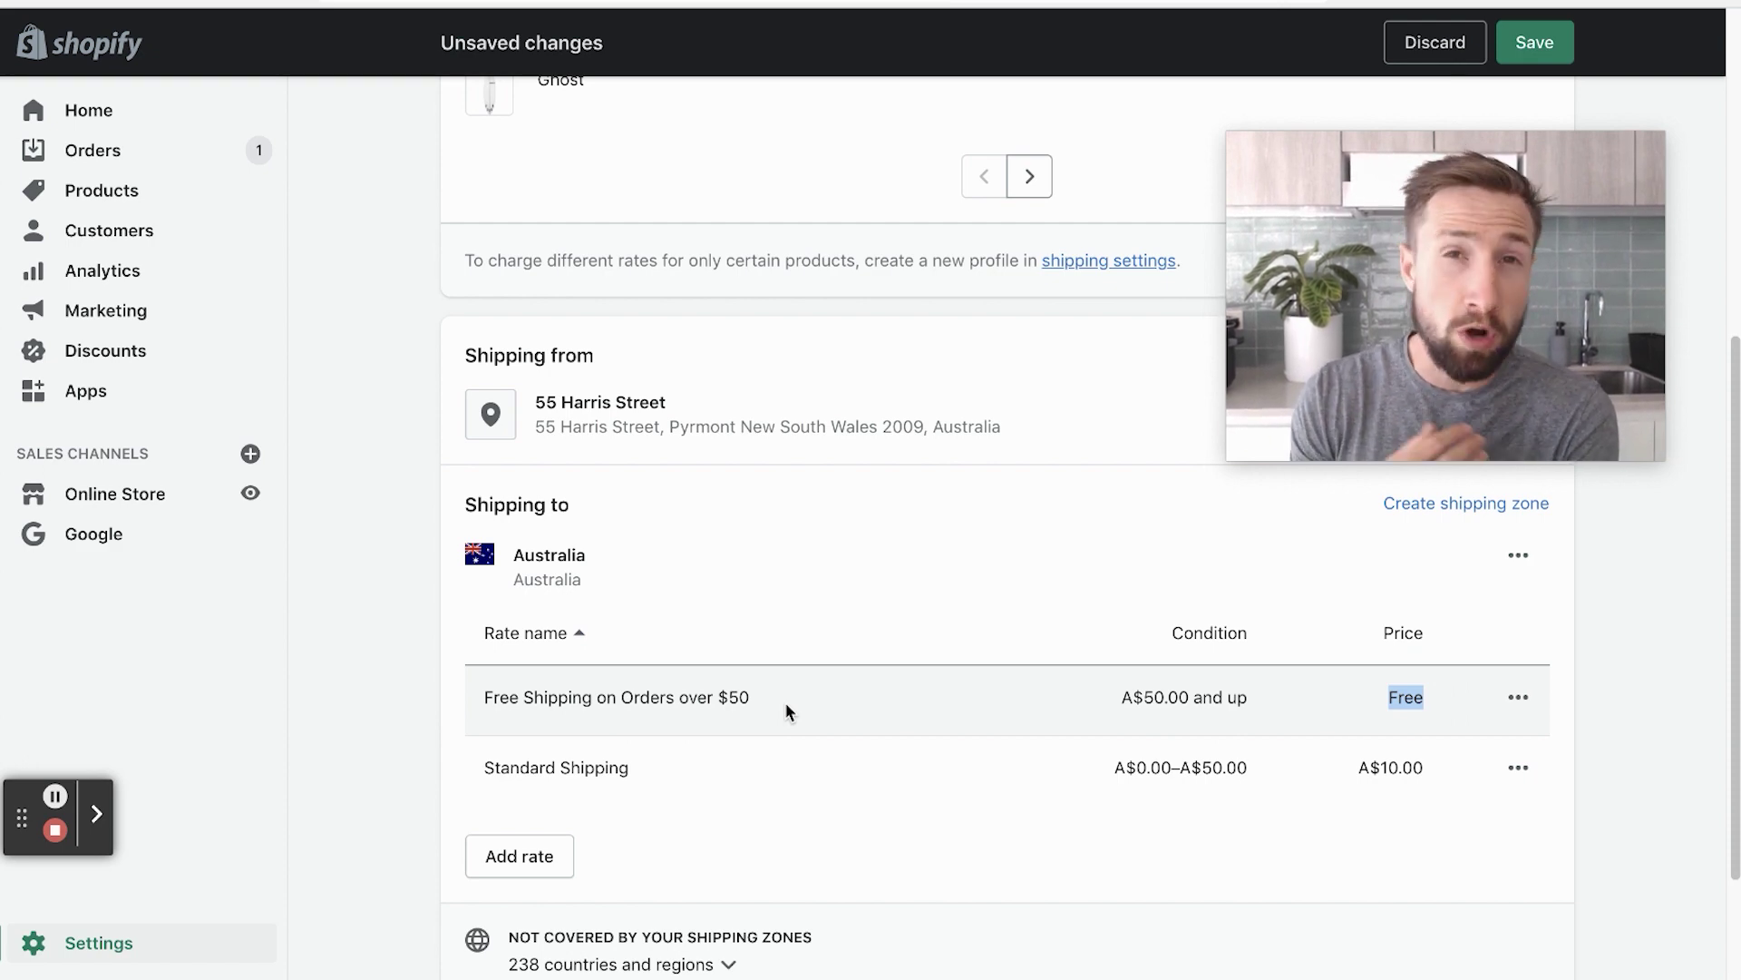
left_click(1444, 510)
left_click(1445, 517)
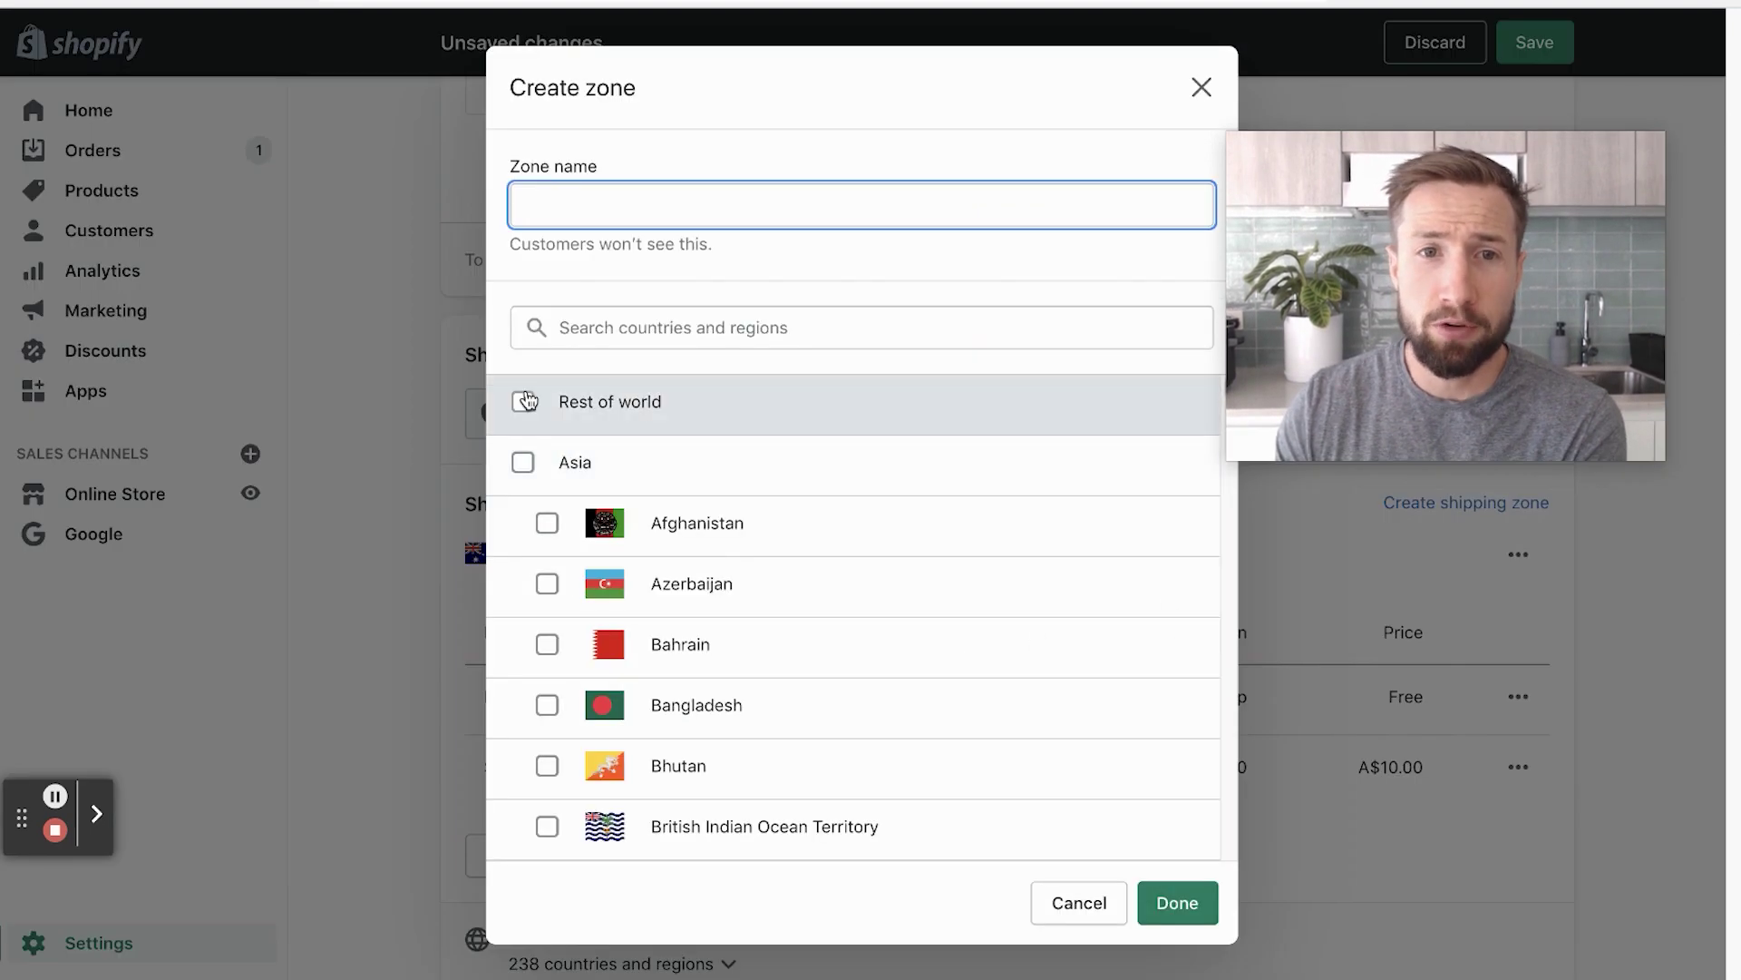
left_click(875, 404)
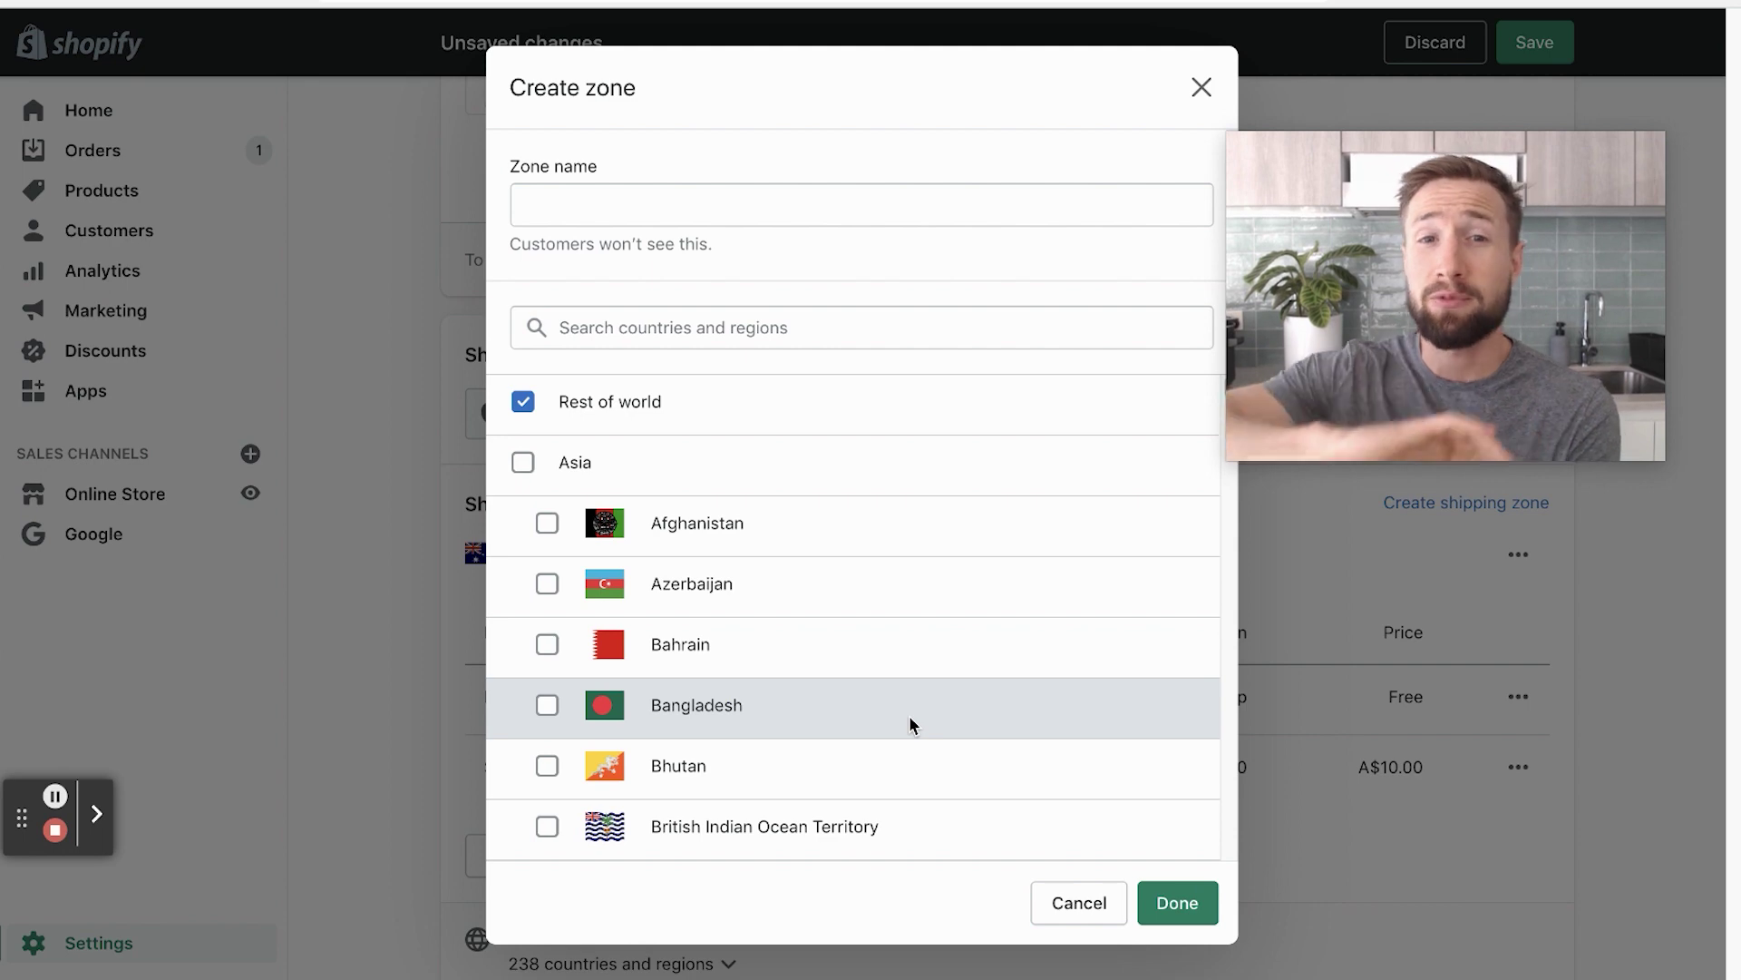
left_click(1069, 903)
scroll(586, 334, "down", 2)
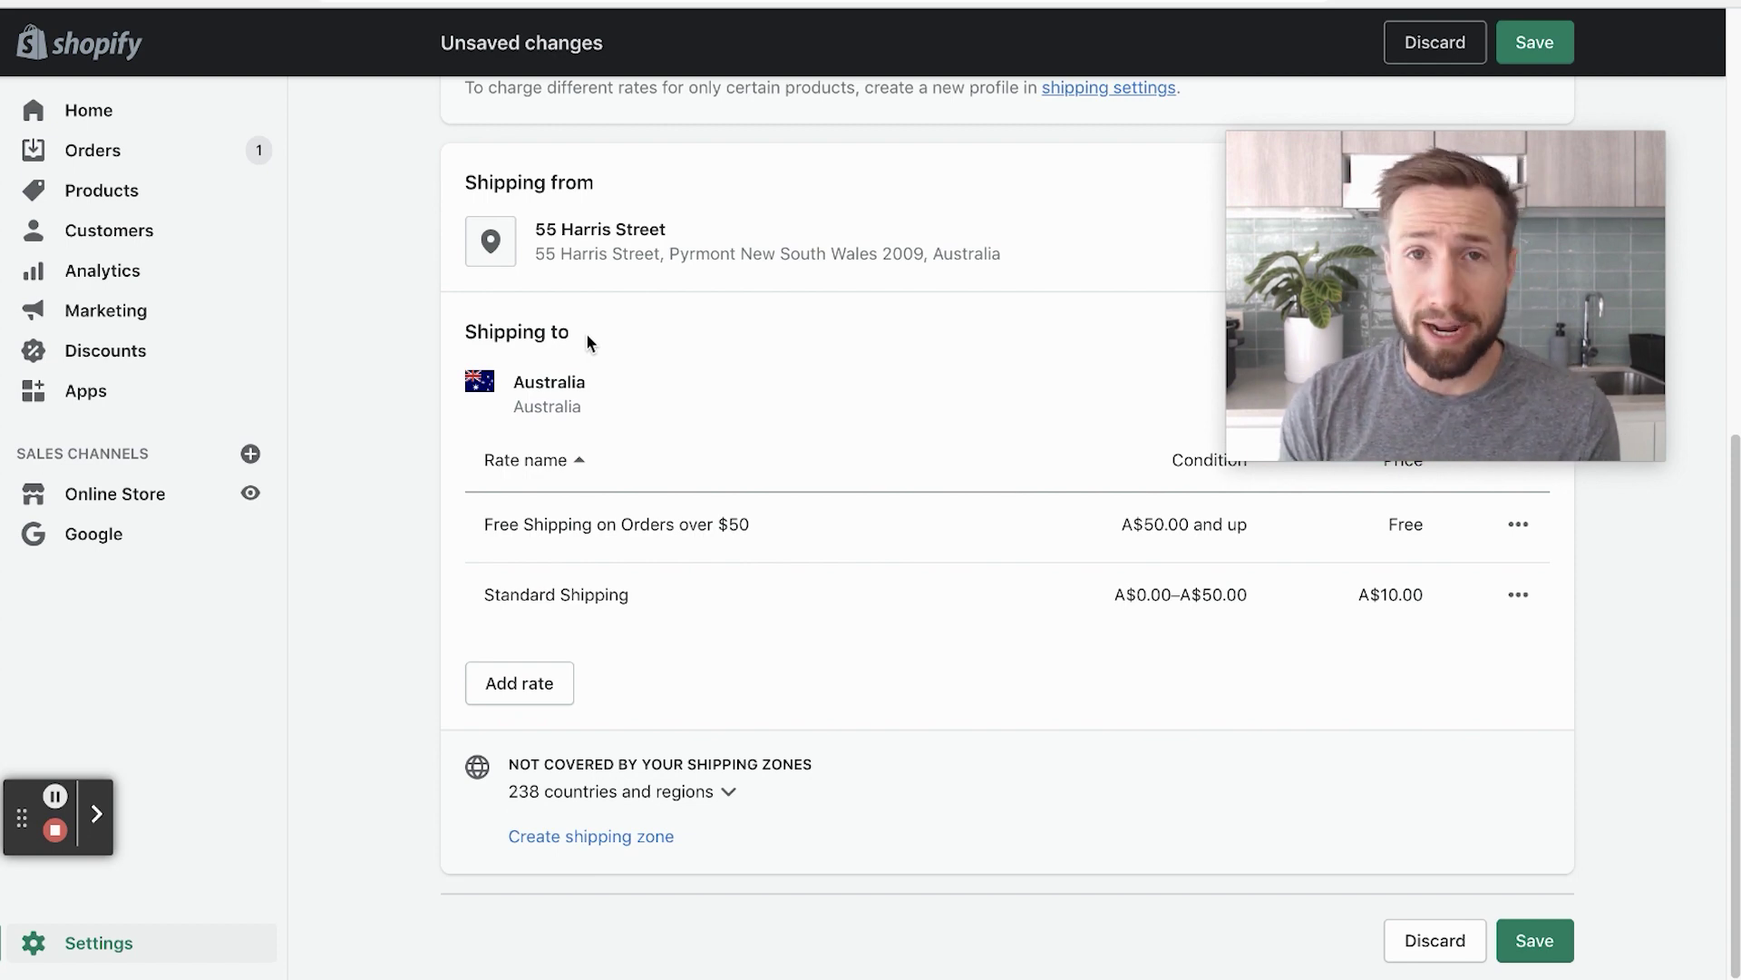
Step: Leave the General profile without saving and start a new profile named 'Surf Boards'
scroll(583, 329, "up", 8)
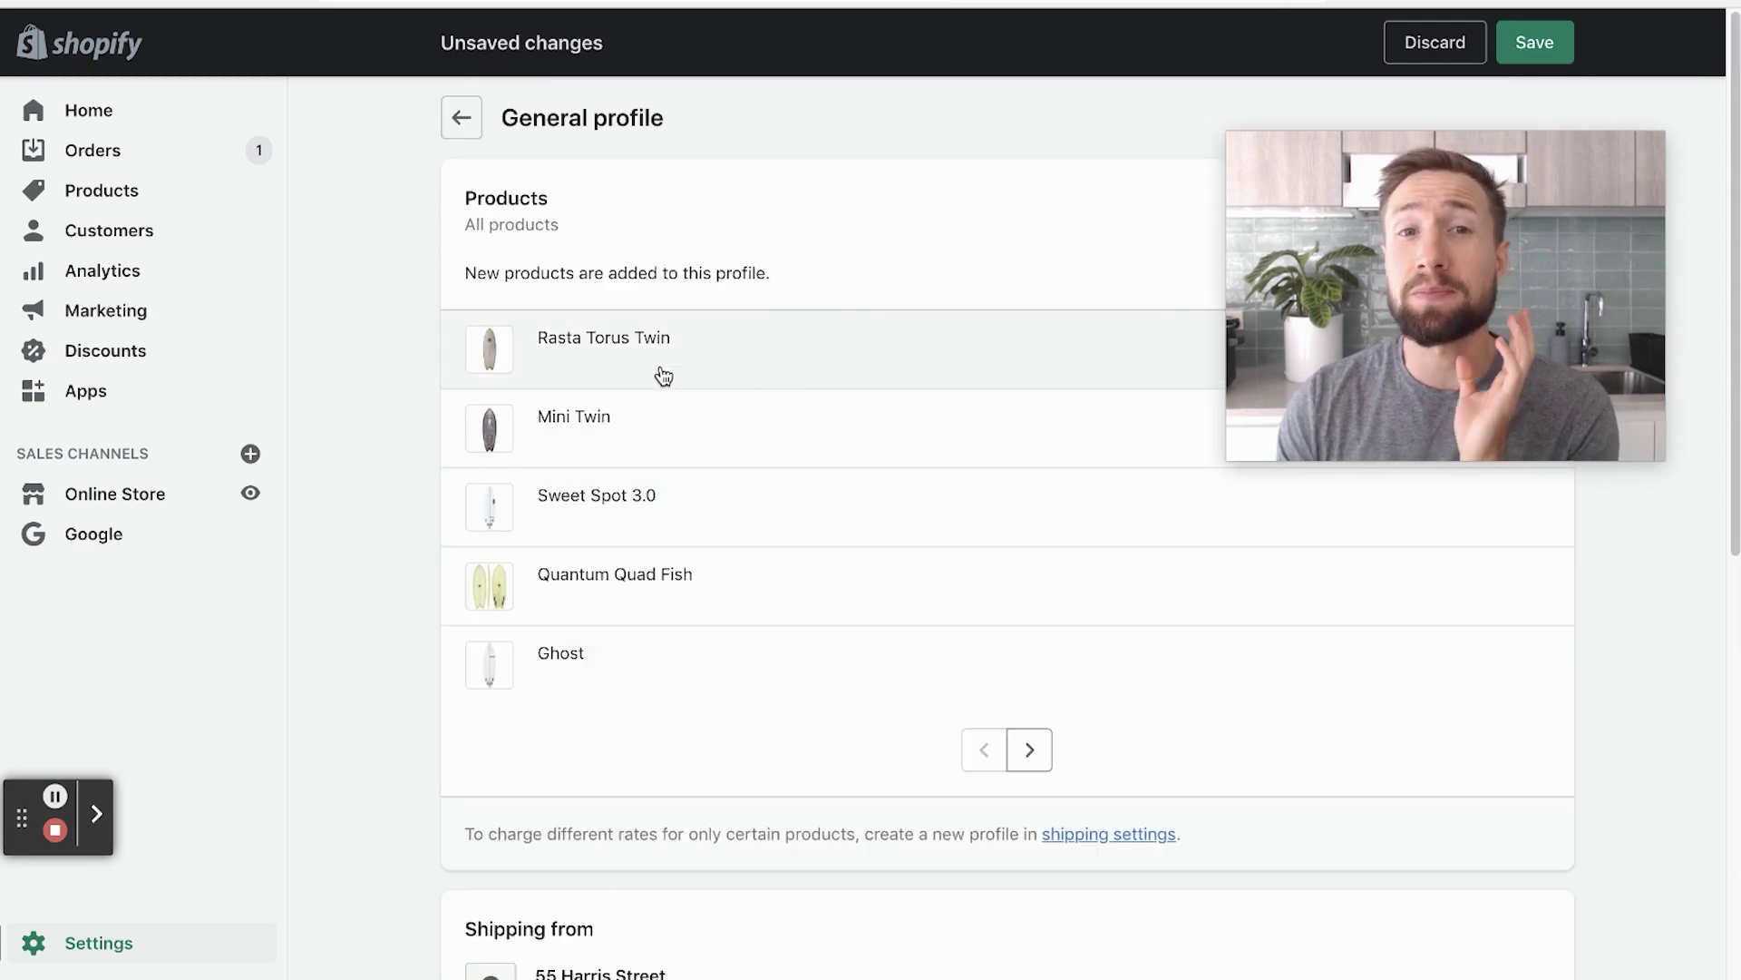
left_click(461, 118)
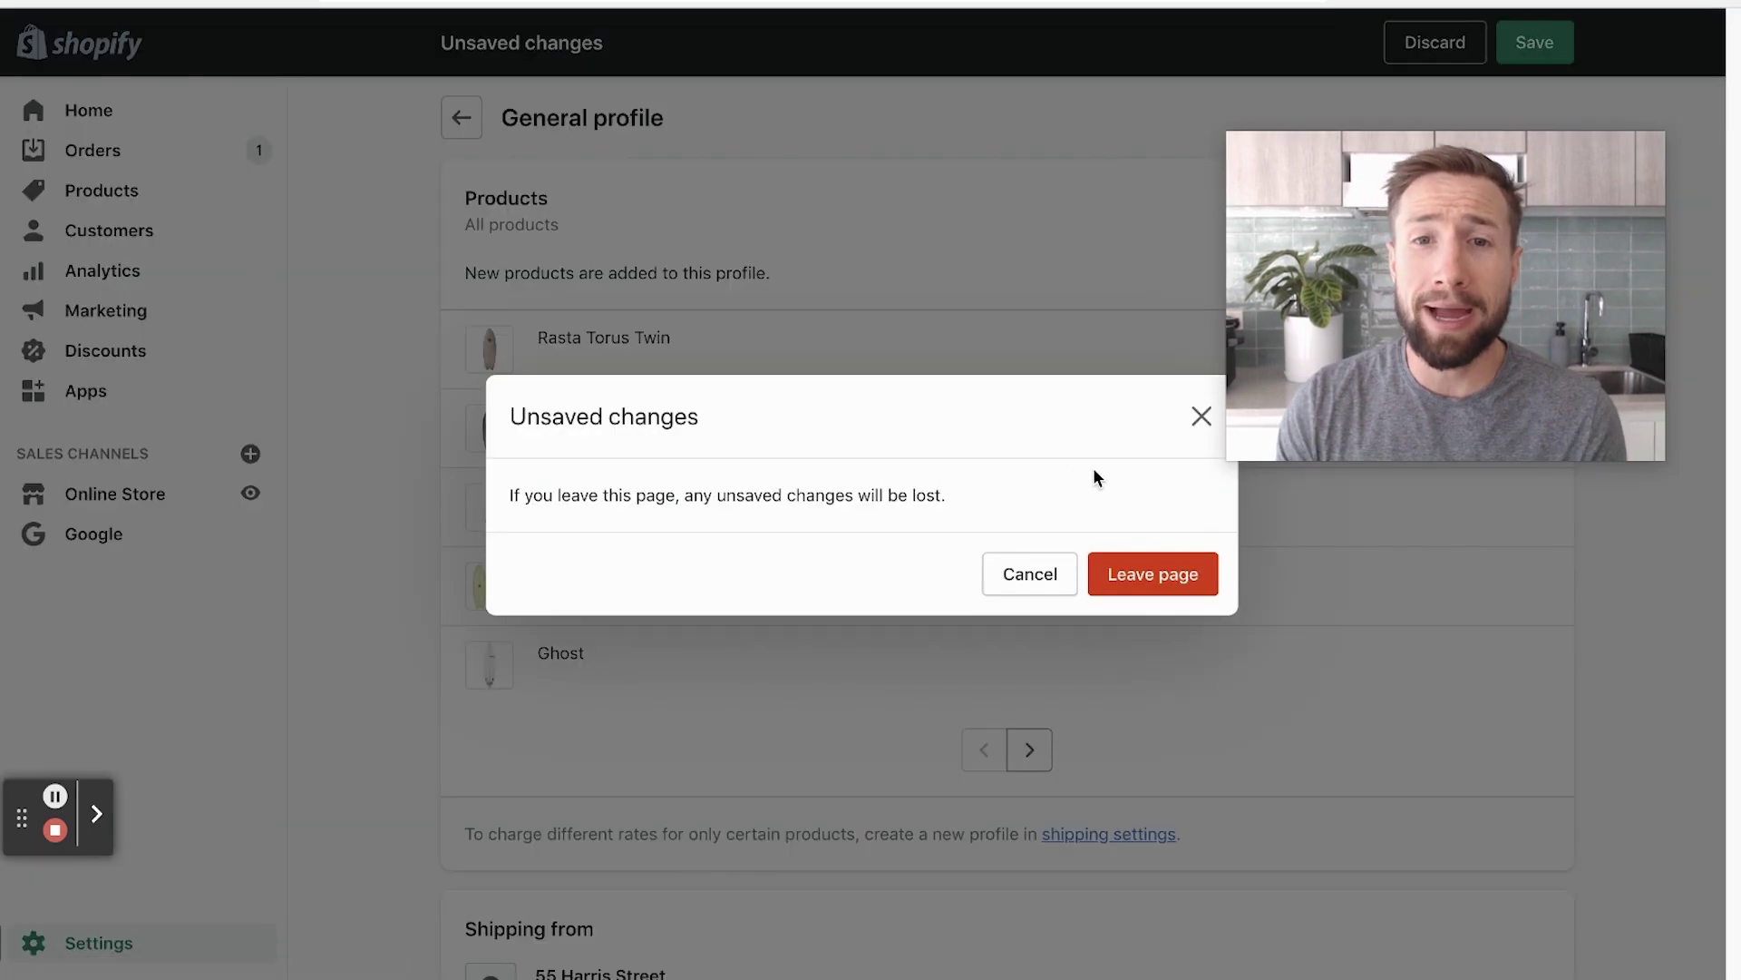
left_click(1134, 571)
left_click(1442, 673)
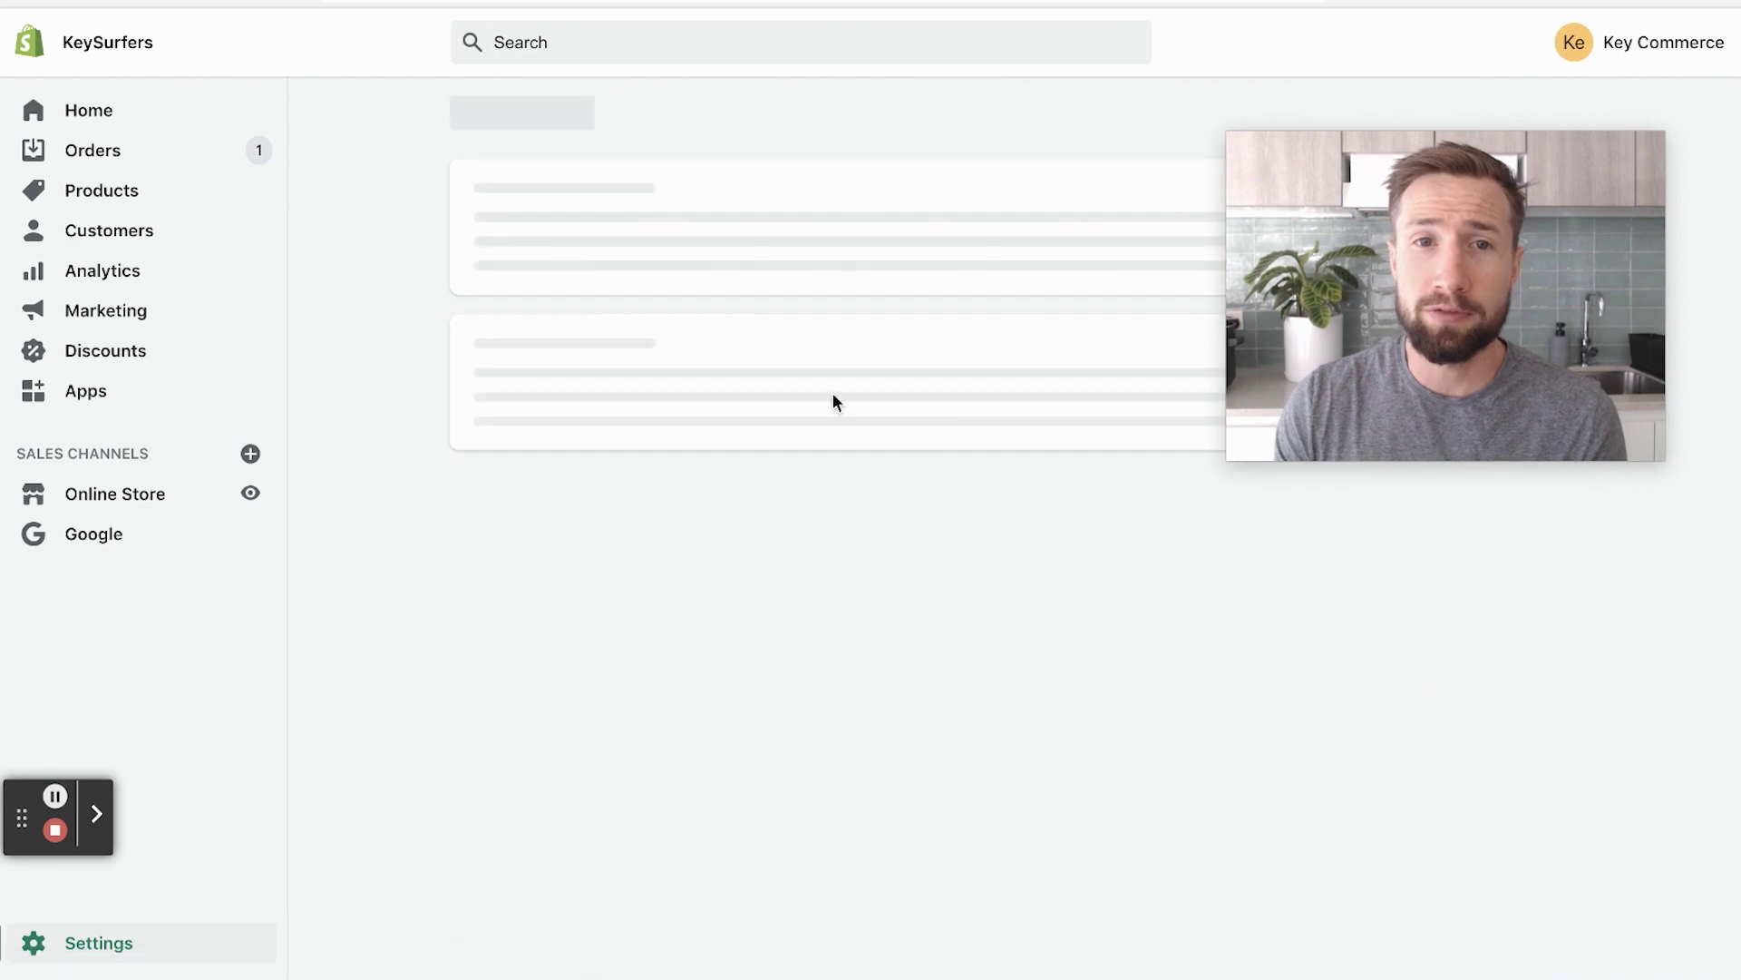
left_click(628, 261)
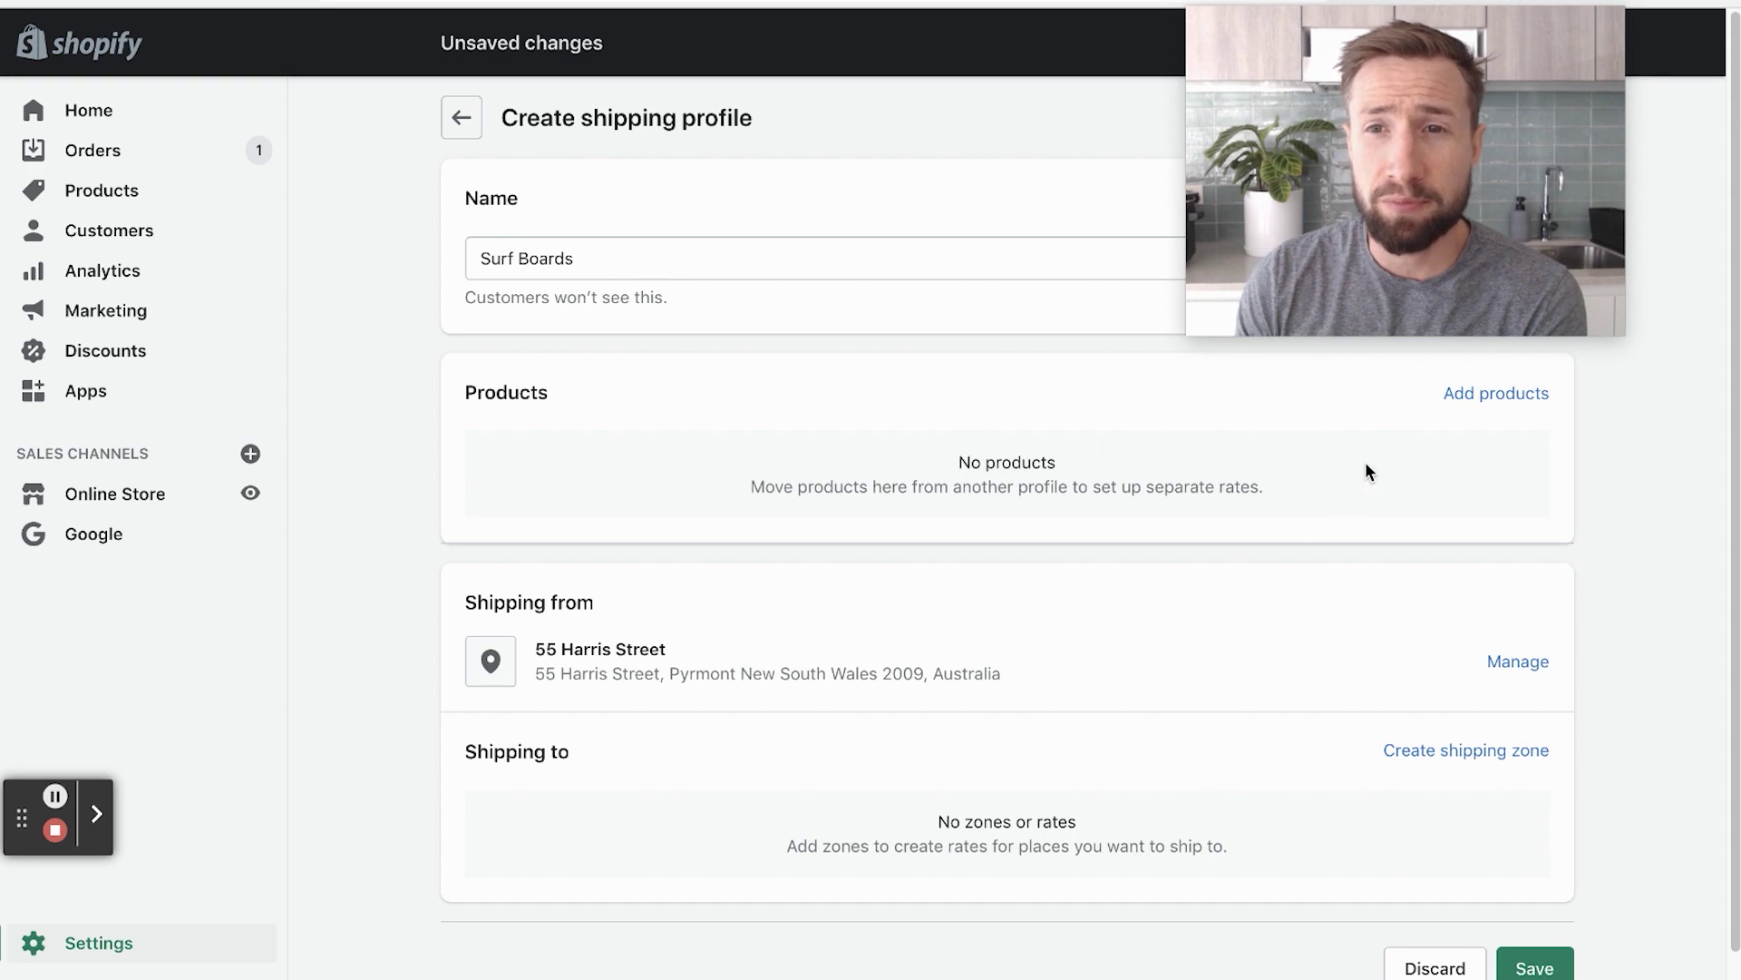
Step: Select the Astro Zombie and Dolly Dagger surfboards as items of the Surf Boards shipping profile
left_click(1492, 395)
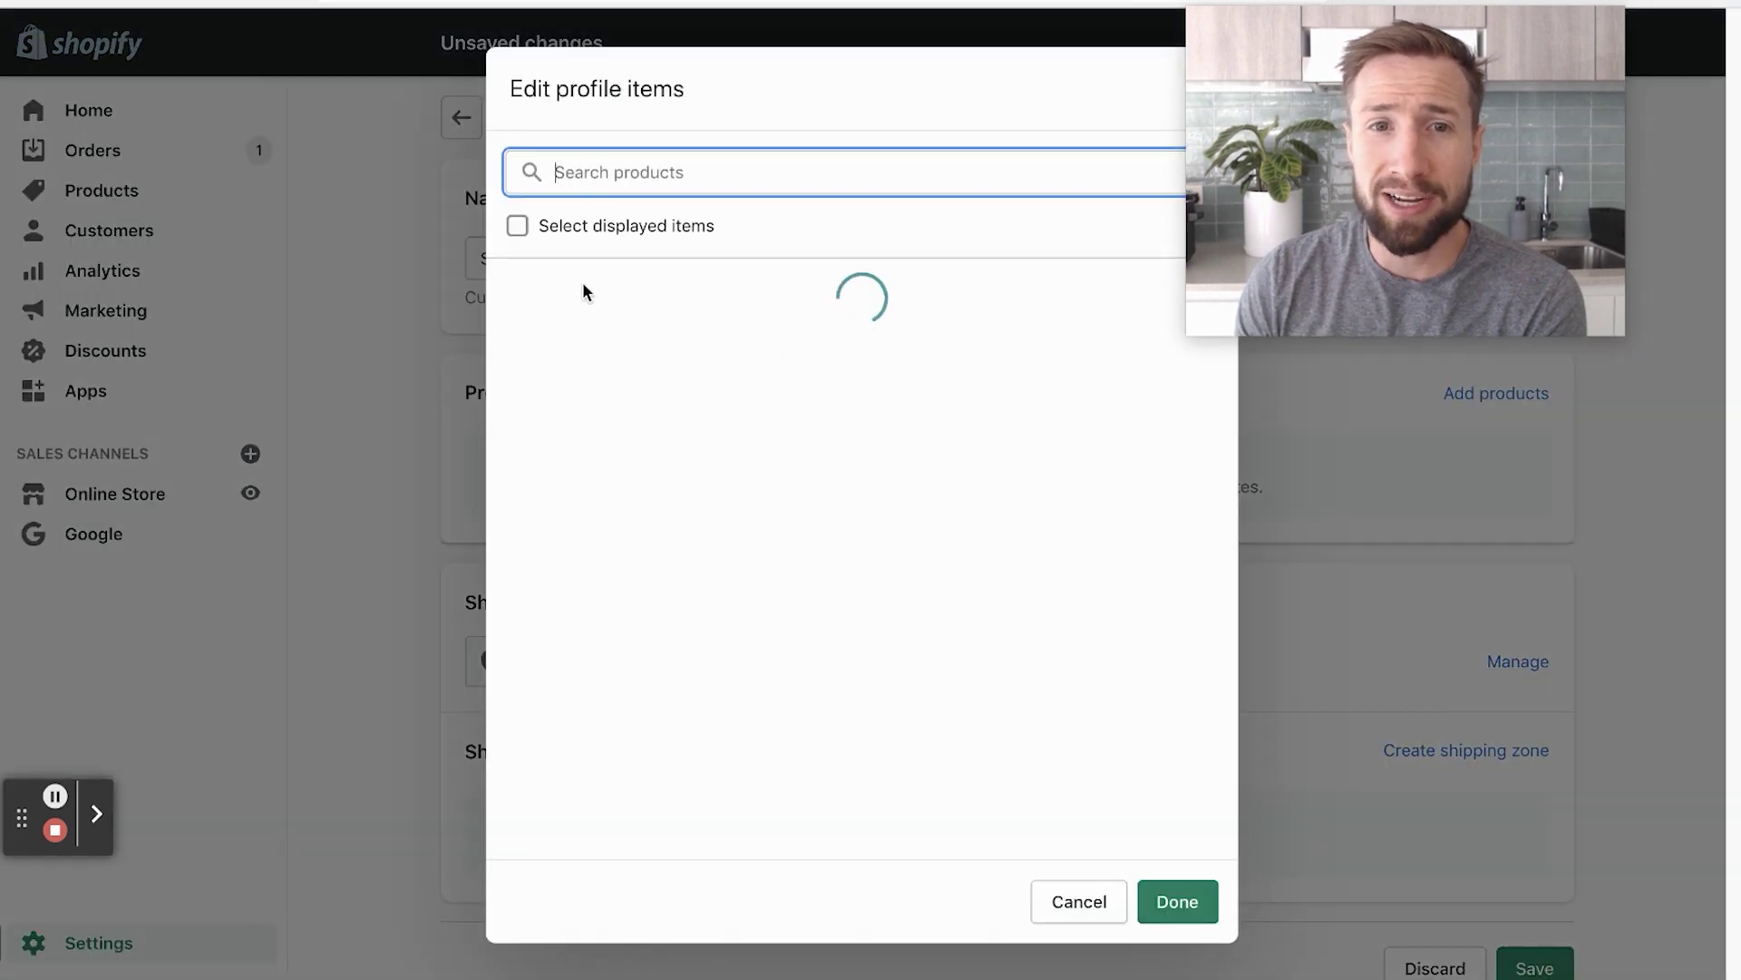
left_click(518, 299)
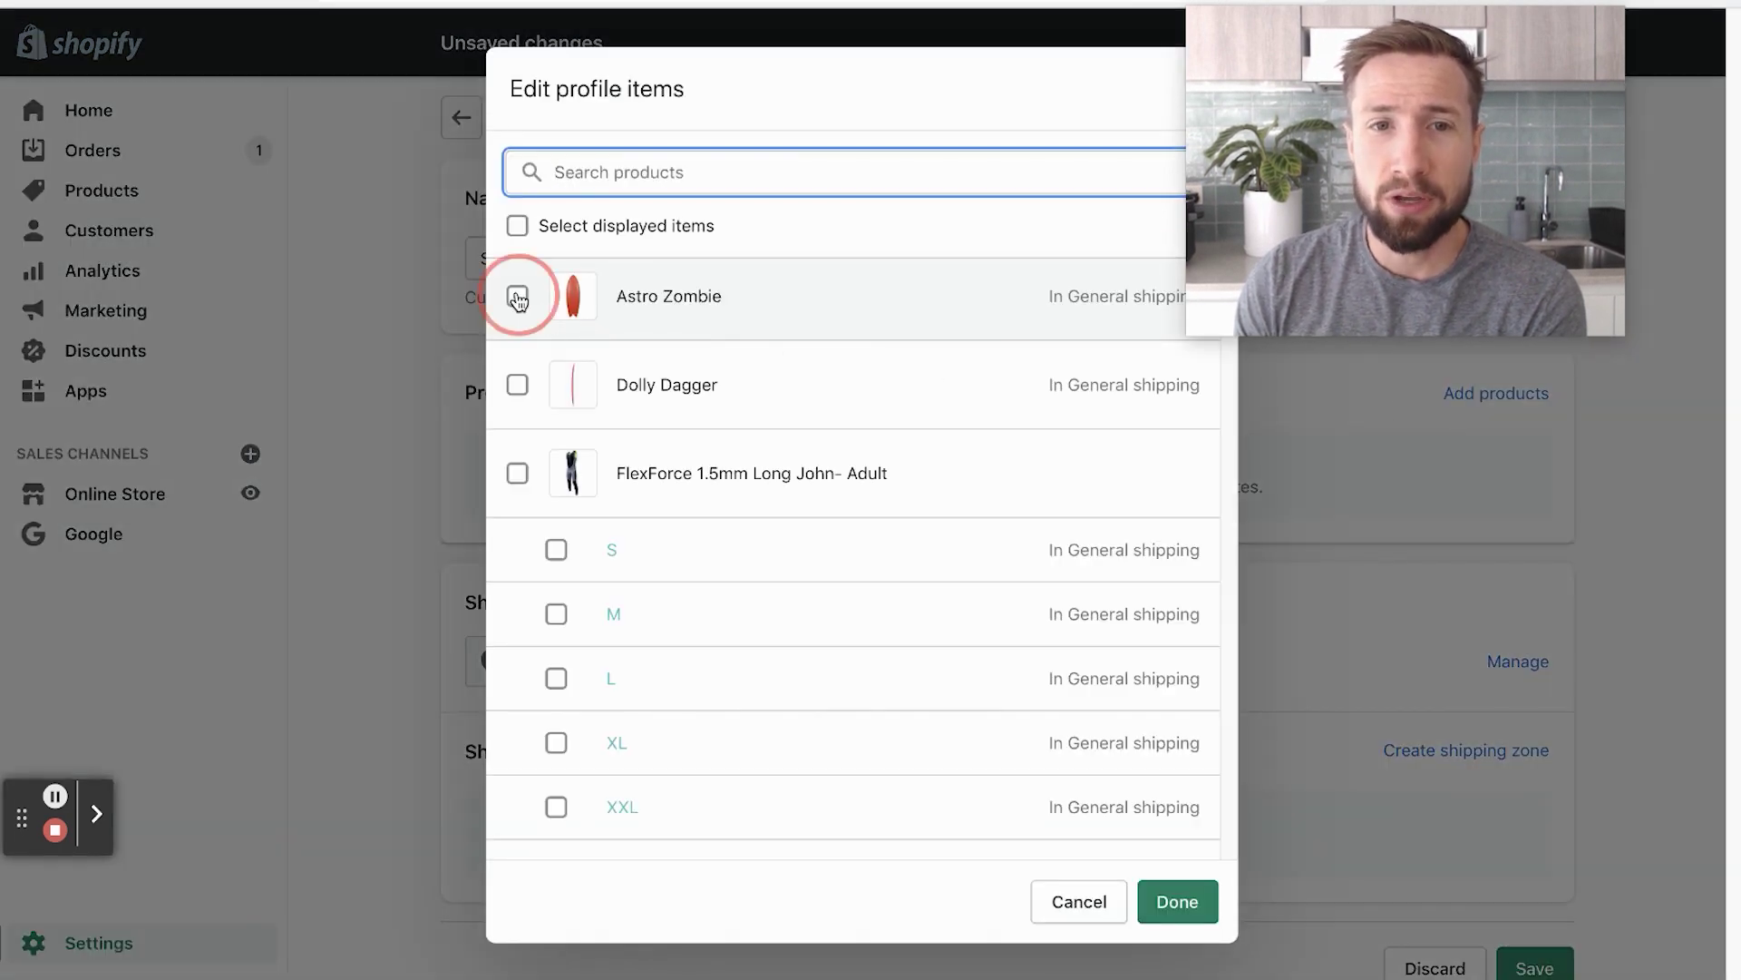
left_click(517, 383)
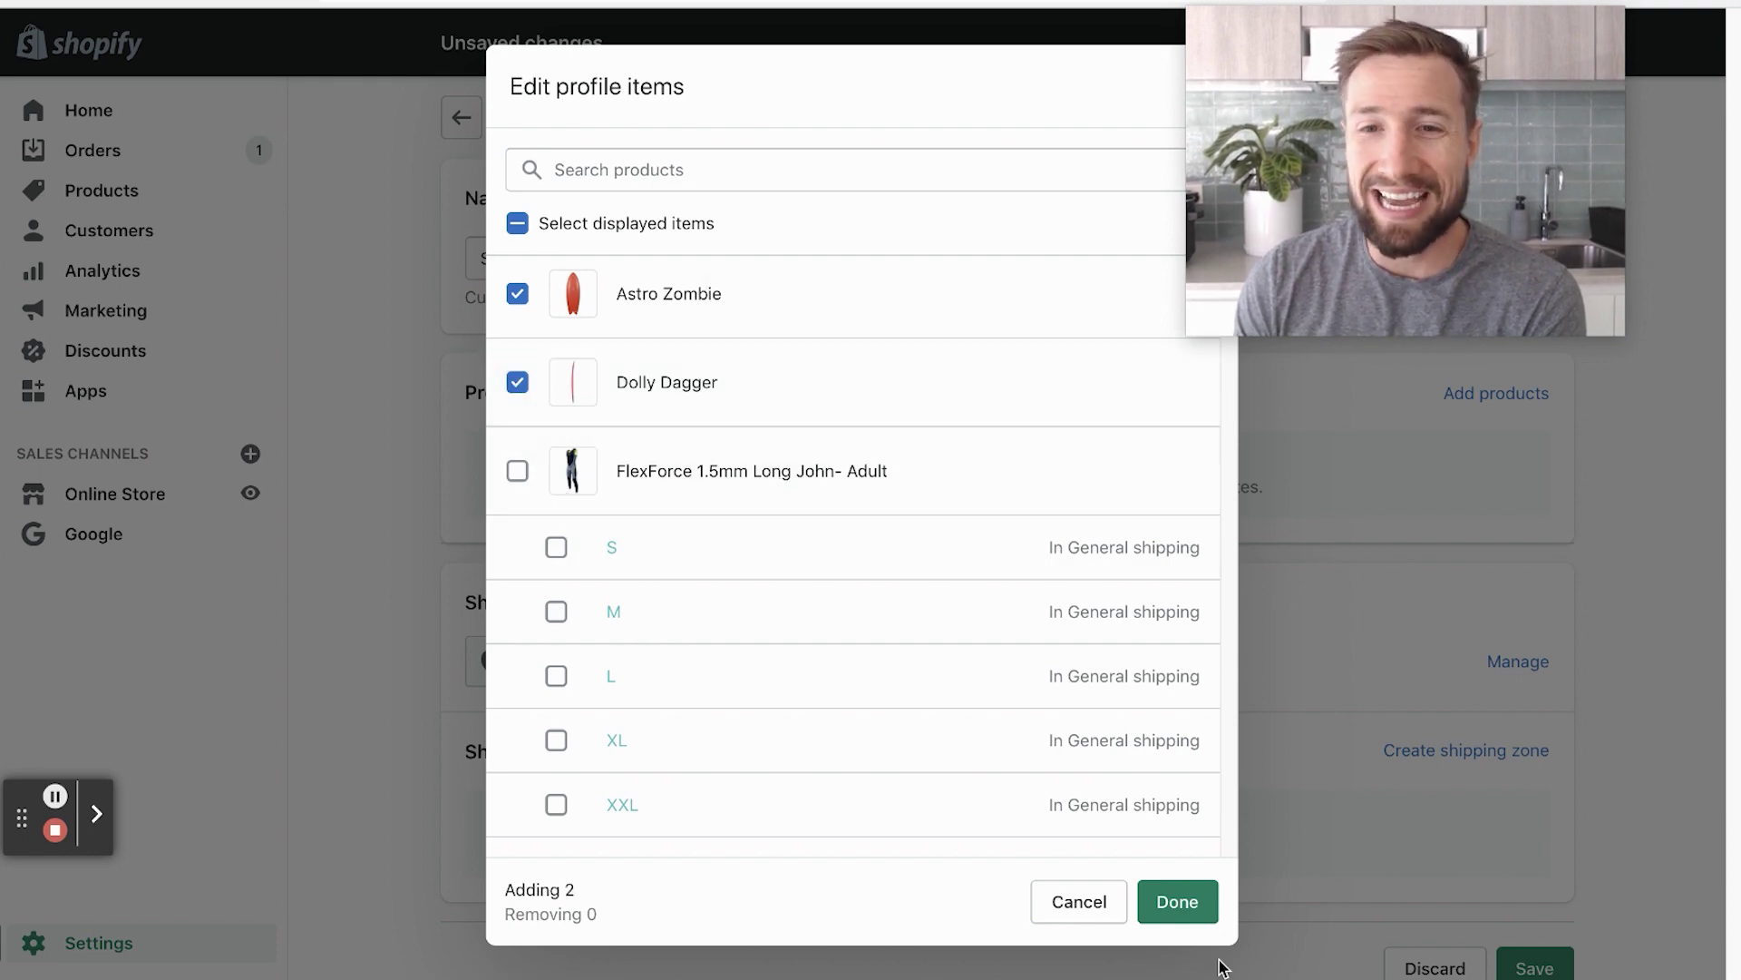
left_click(1177, 902)
scroll(983, 862, "down", 1)
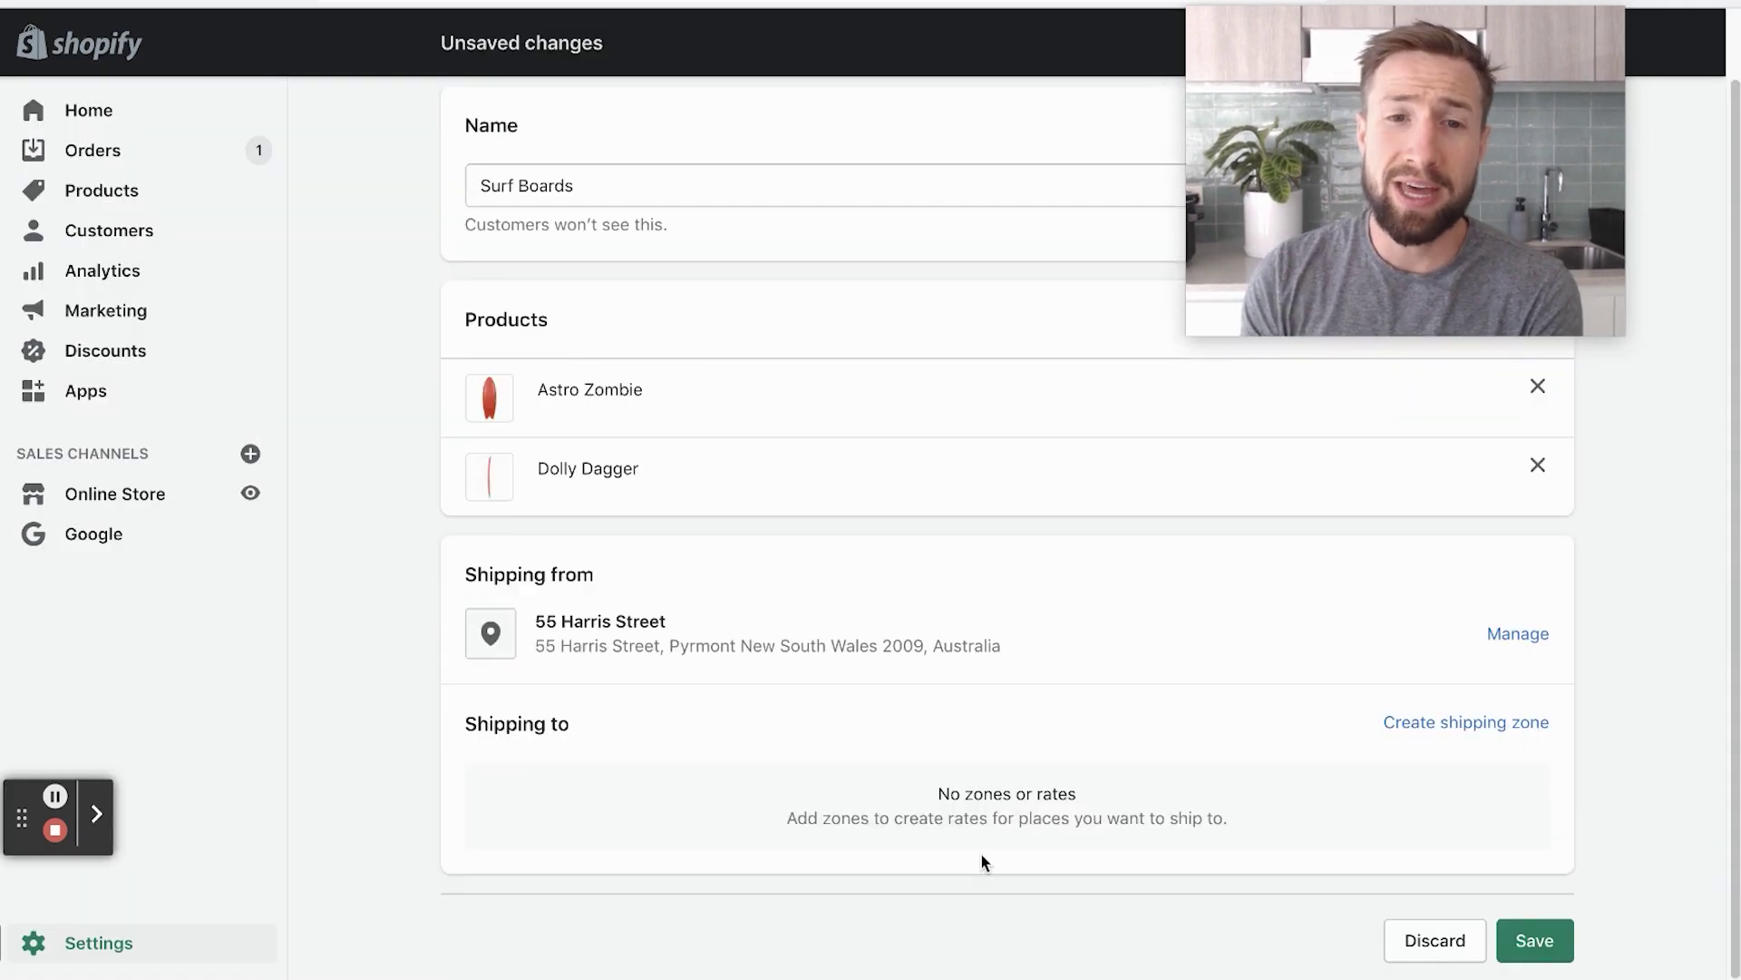